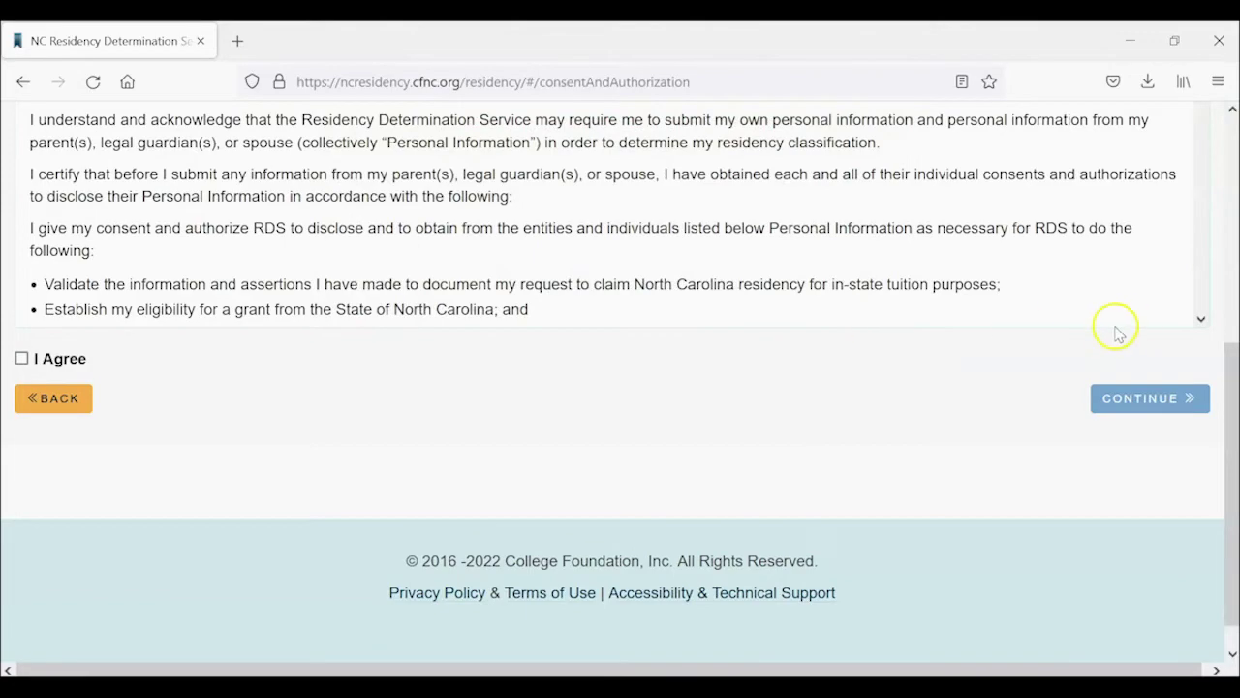
Read through the Consent and Authorization text, tick I Agree, and continue to registration.
{"action": "scroll", "coordinate": [704, 350], "scroll_direction": "down", "scroll_amount": 10}
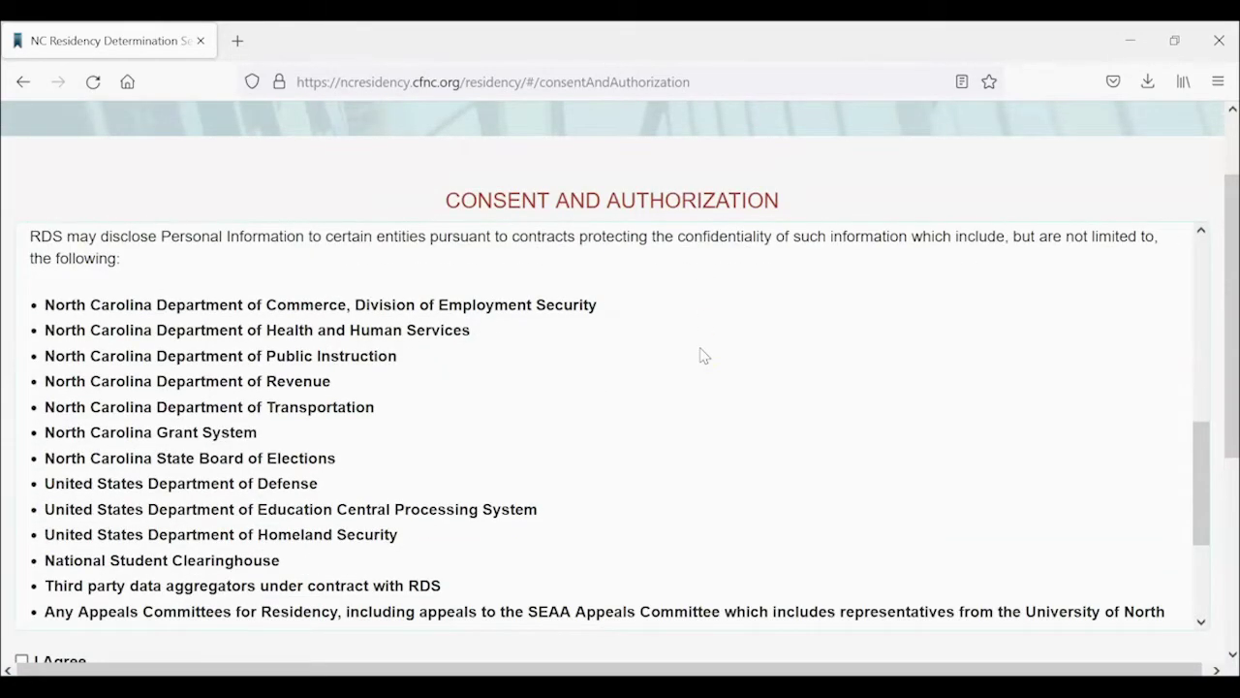
{"action": "scroll", "coordinate": [703, 356], "scroll_direction": "down", "scroll_amount": 4}
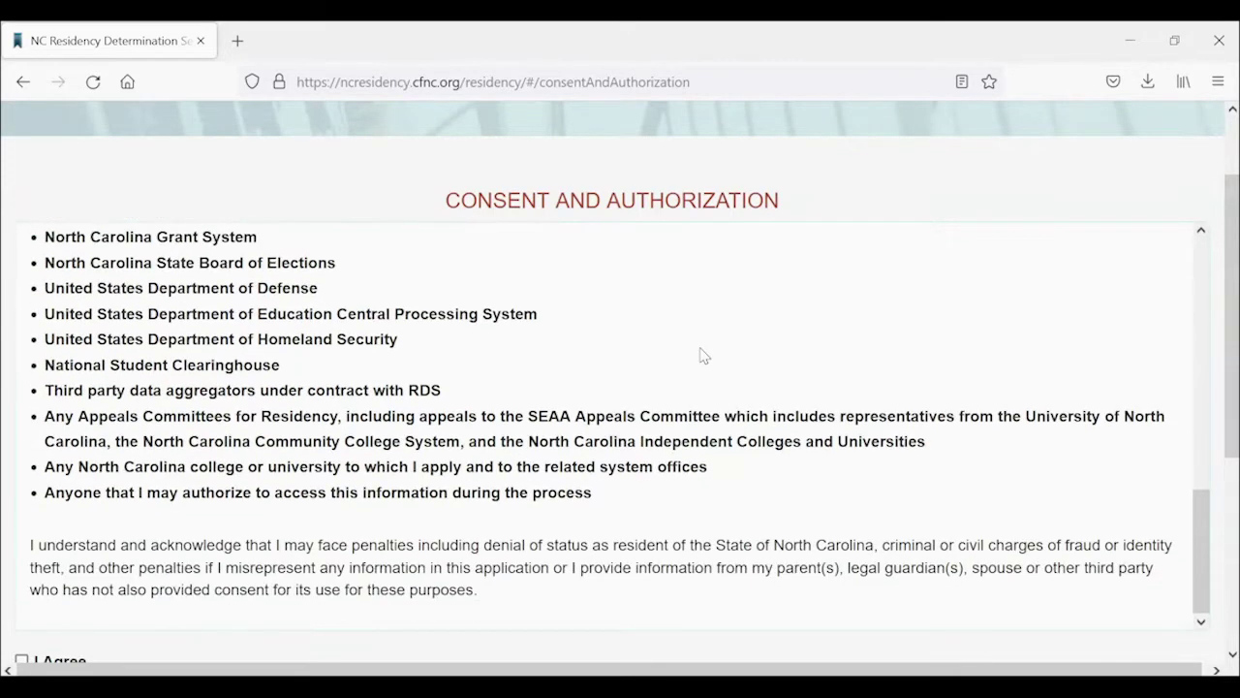
{"action": "left_click_drag", "start_coordinate": [1230, 310], "coordinate": [1221, 397]}
{"action": "left_click", "coordinate": [64, 499]}
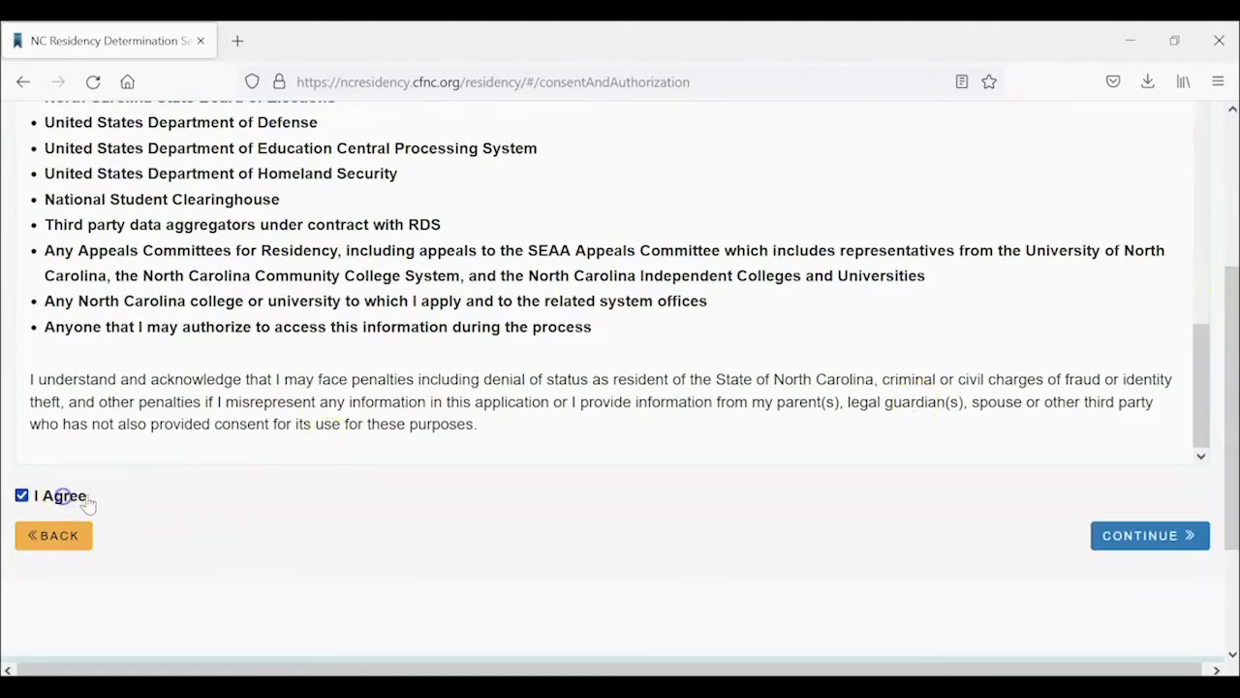
{"action": "left_click", "coordinate": [1174, 536]}
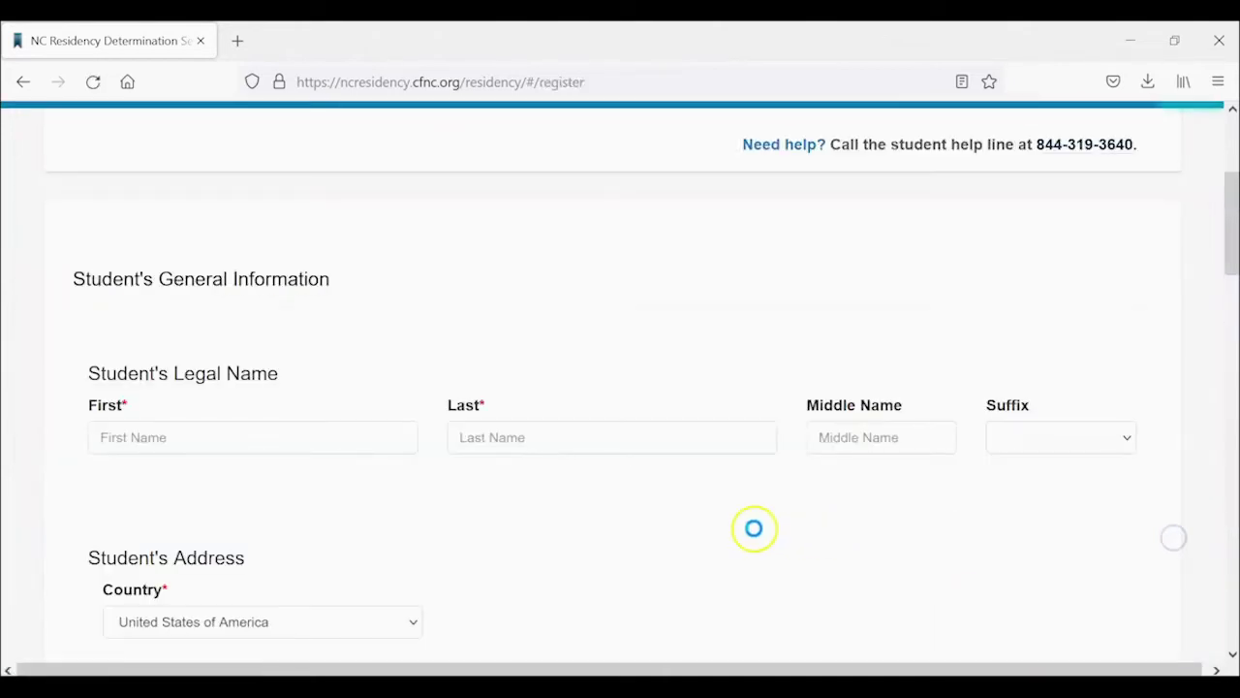
Enter the student's legal first and last name.
{"action": "left_click", "coordinate": [327, 437]}
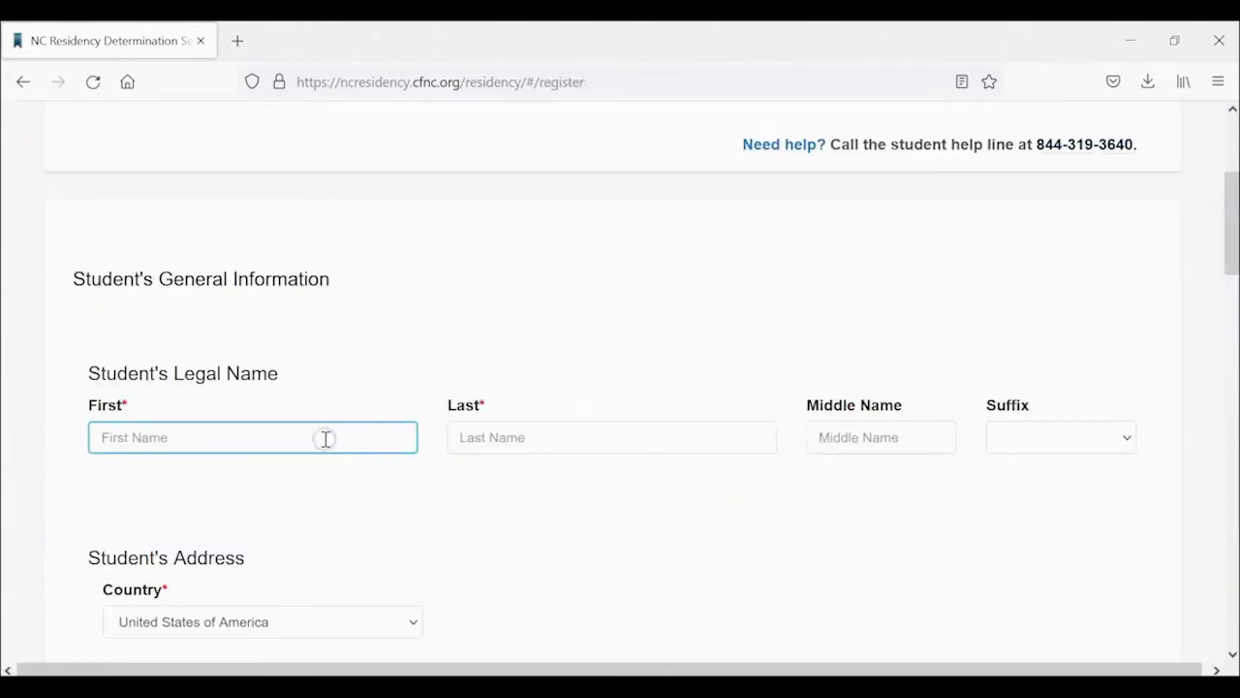
{"action": "key", "text": "Tab"}
{"action": "type", "text": "S"}
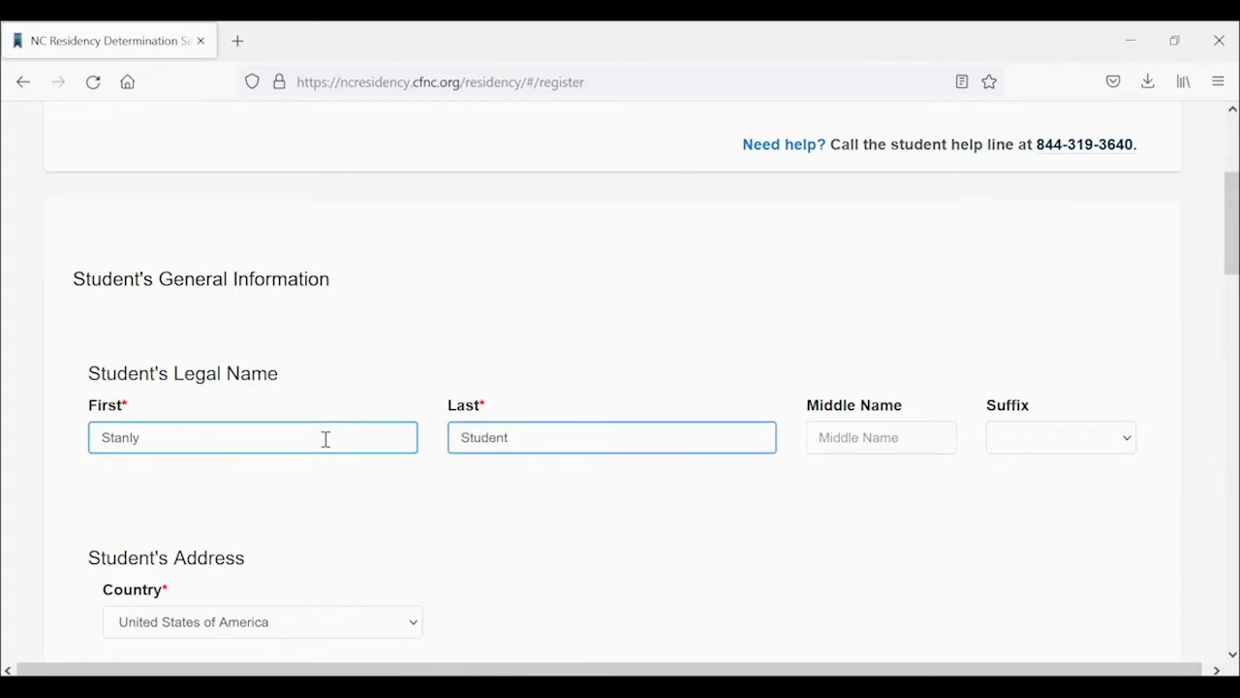
Fill in the student's street address, city, state North Carolina, zip code and county.
{"action": "scroll", "coordinate": [387, 445], "scroll_direction": "down", "scroll_amount": 3}
{"action": "left_click", "coordinate": [390, 405]}
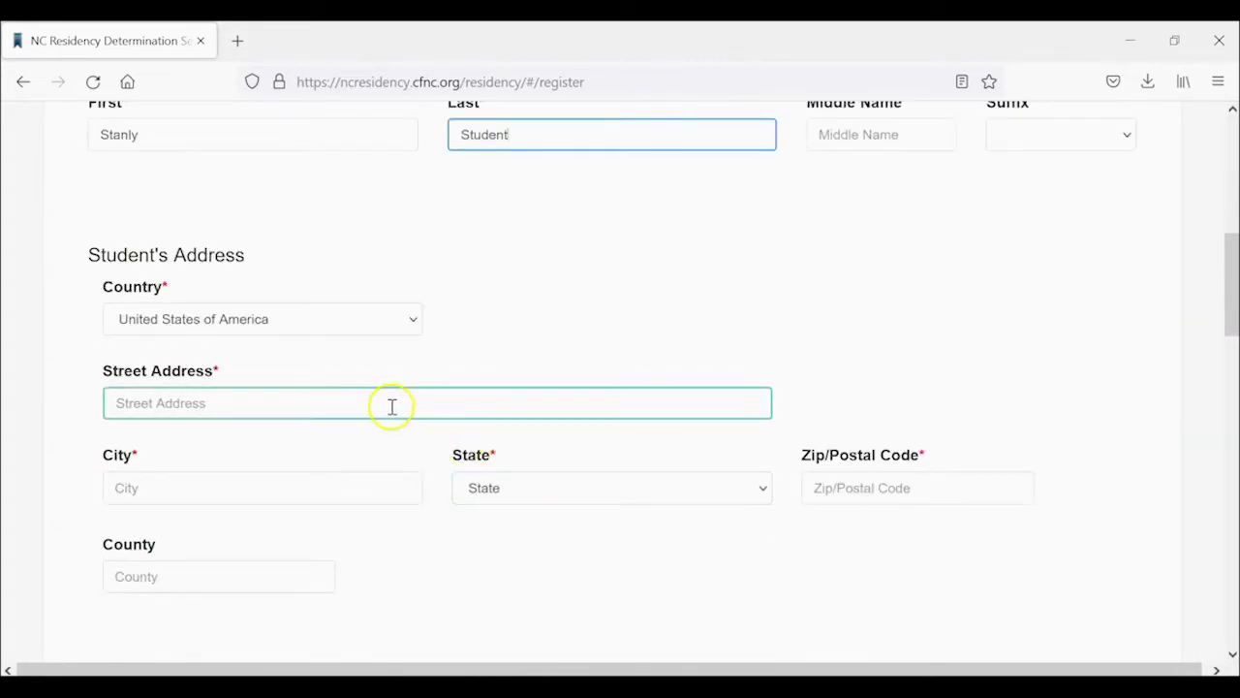
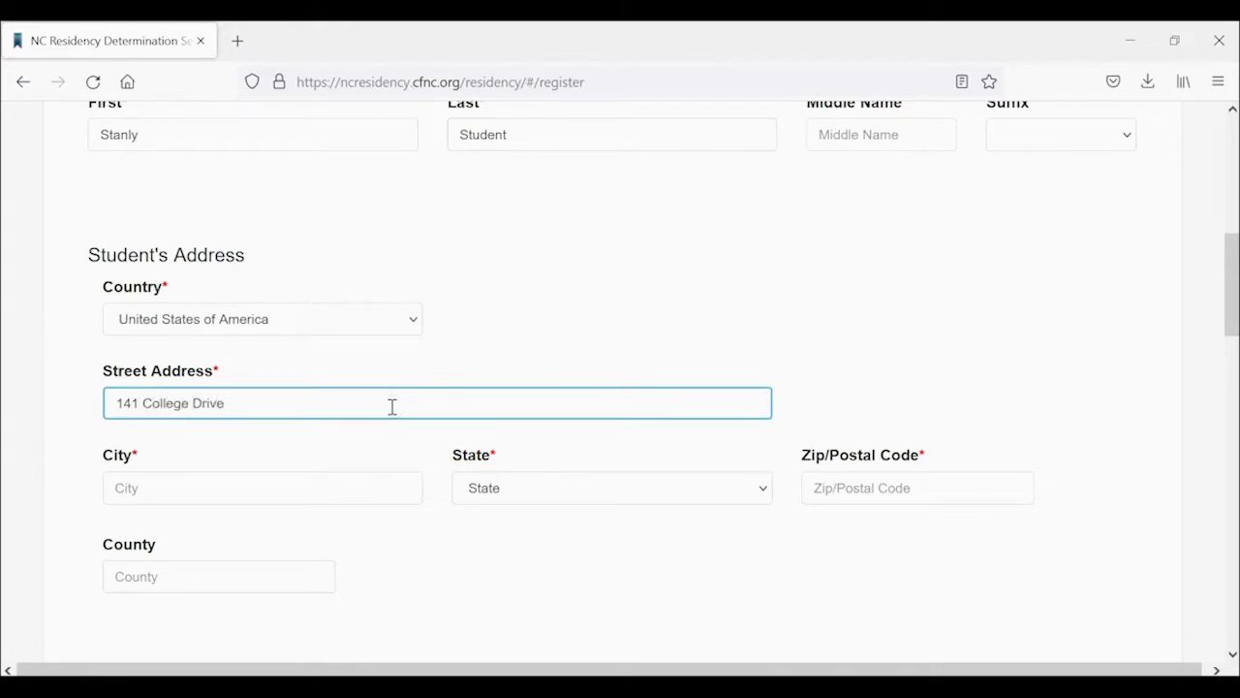
{"action": "key", "text": "Tab"}
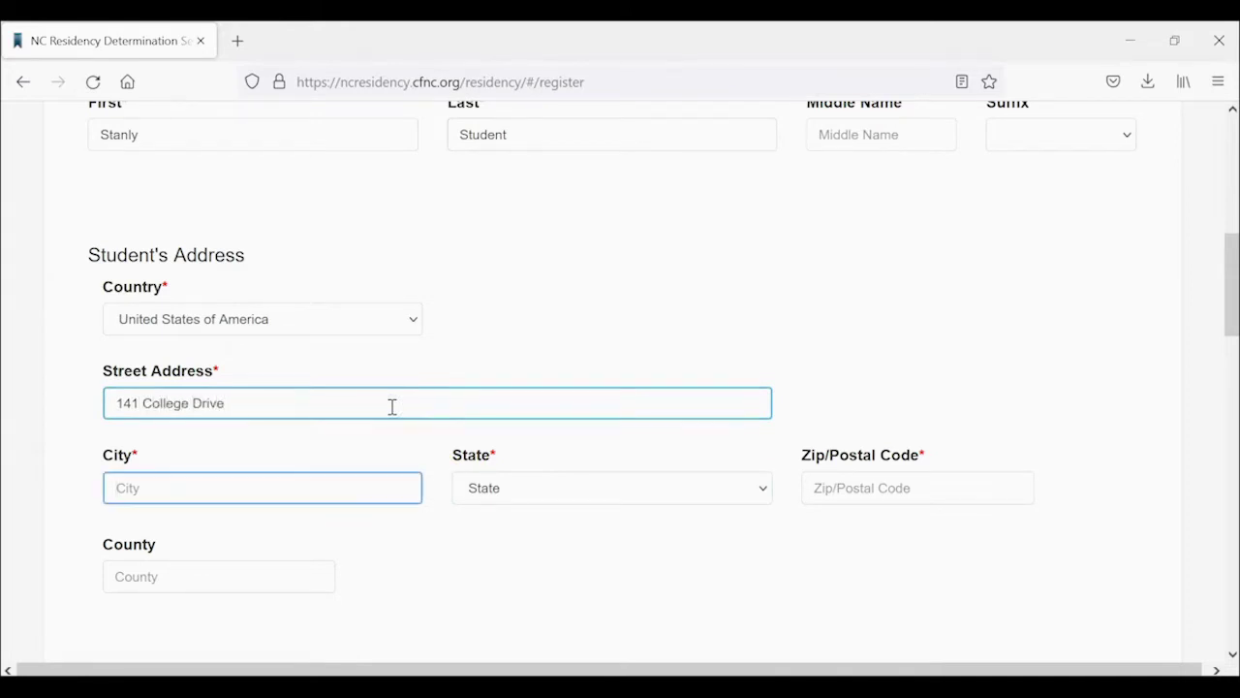
{"action": "key", "text": "Tab"}
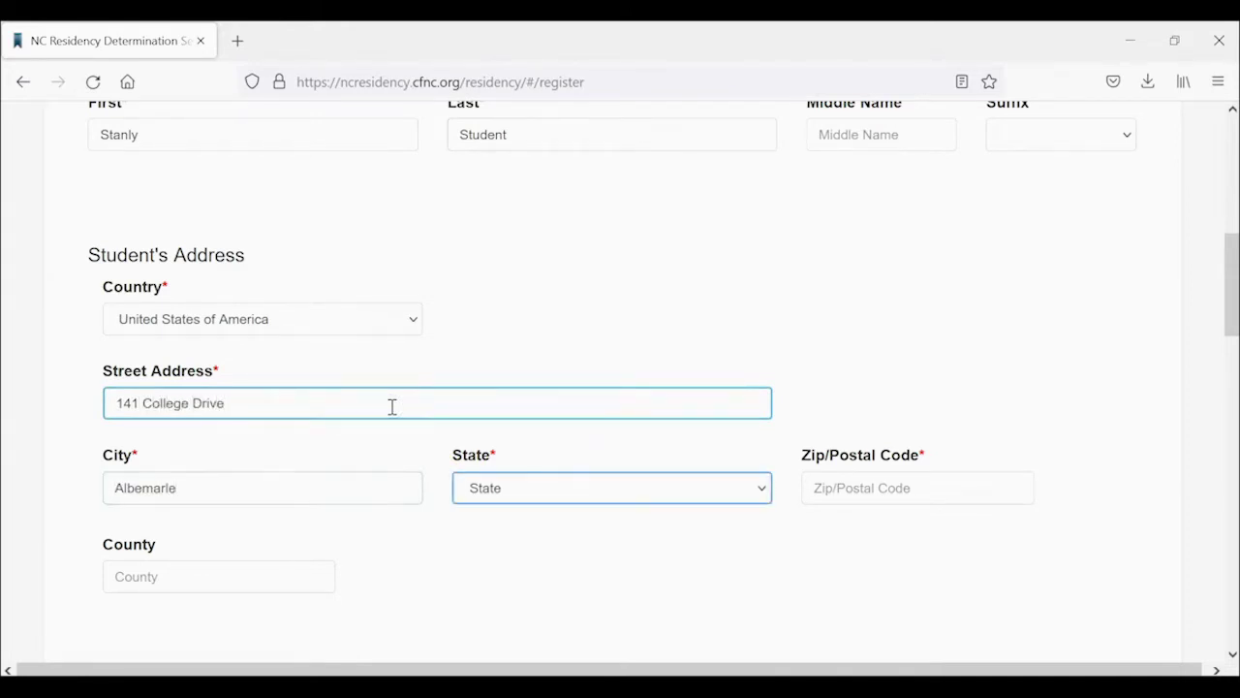
{"action": "key", "text": "Tab"}
{"action": "key", "text": "Tab"}
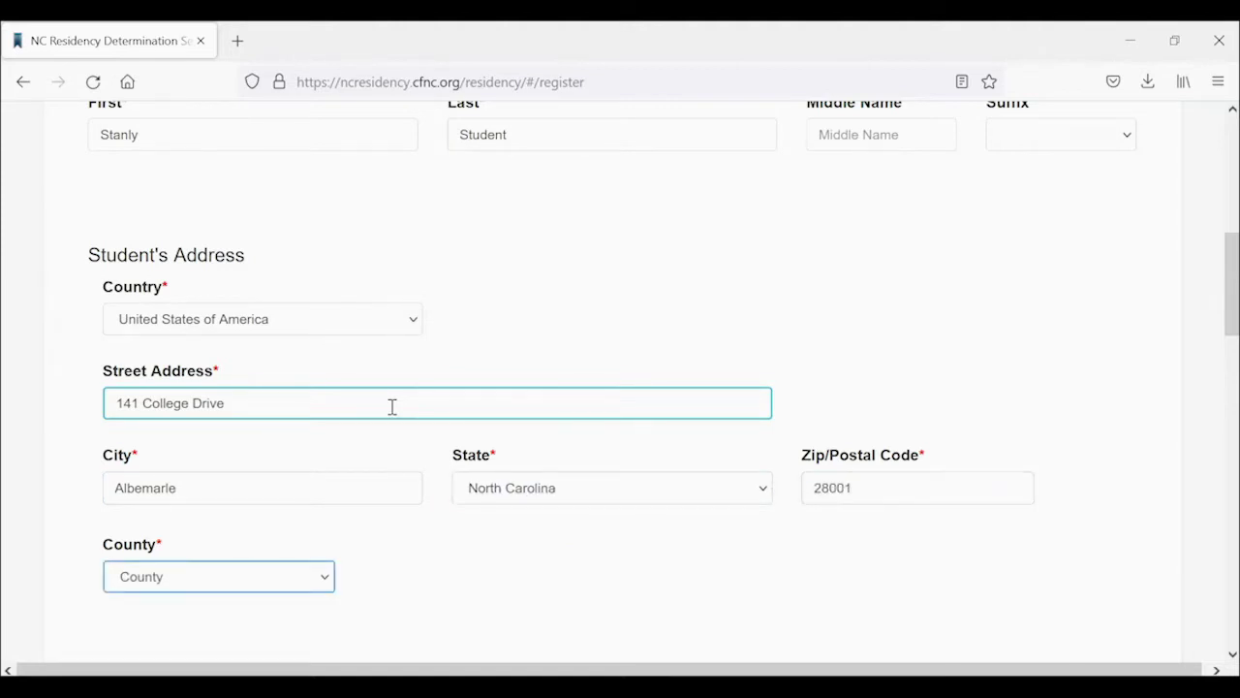
{"action": "left_click", "coordinate": [395, 515]}
{"action": "scroll", "coordinate": [440, 552], "scroll_direction": "down", "scroll_amount": 4}
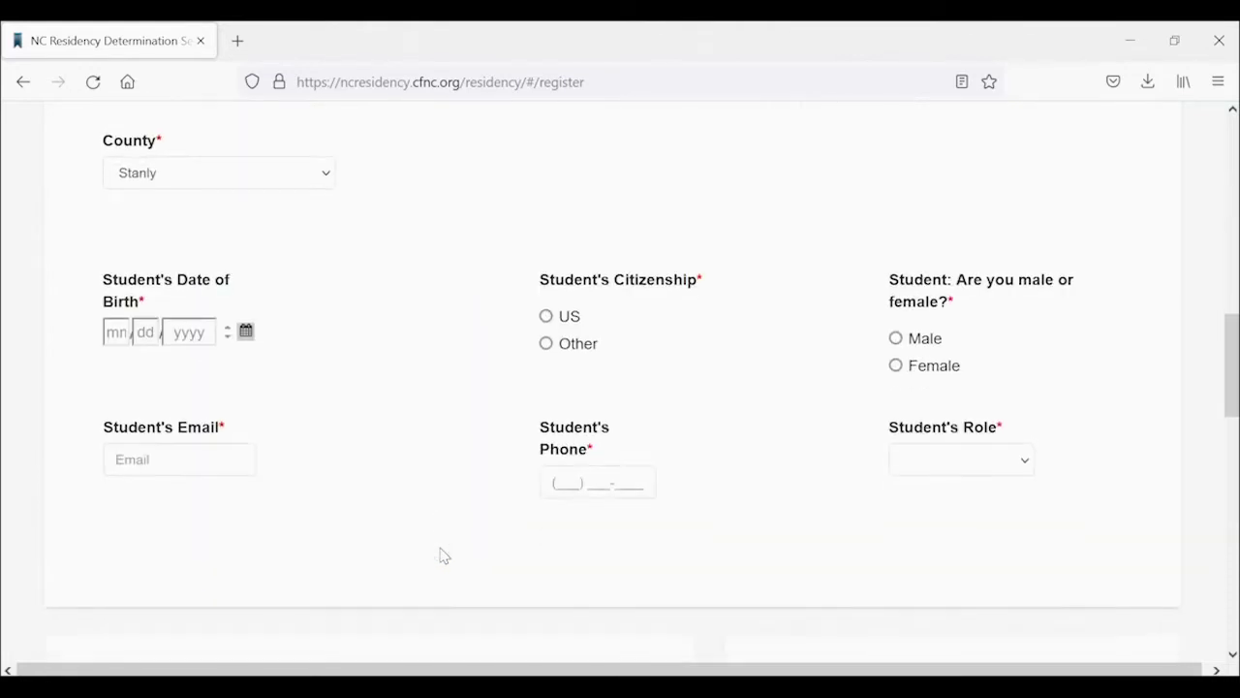
Enter and confirm the student's date of birth, and mark them US citizen and male.
{"action": "left_click", "coordinate": [117, 329]}
{"action": "type", "text": "01/14/197"}
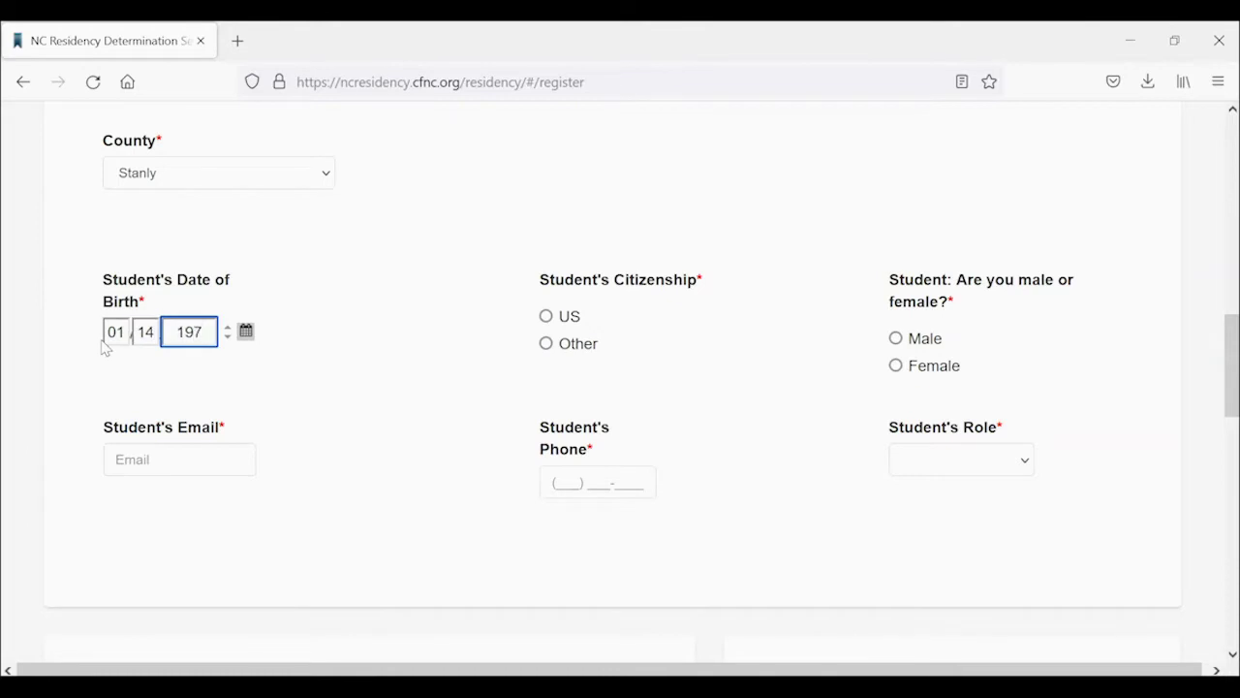
{"action": "type", "text": "1"}
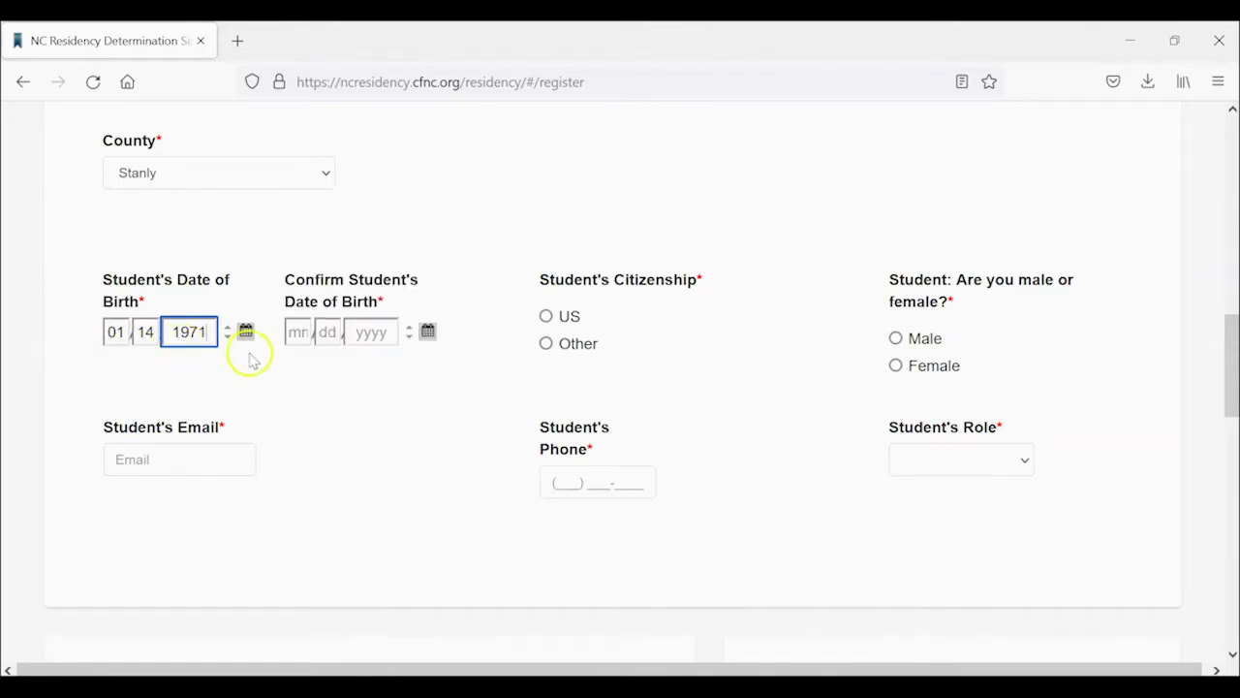
{"action": "left_click", "coordinate": [294, 332]}
{"action": "type", "text": "01/14/1971"}
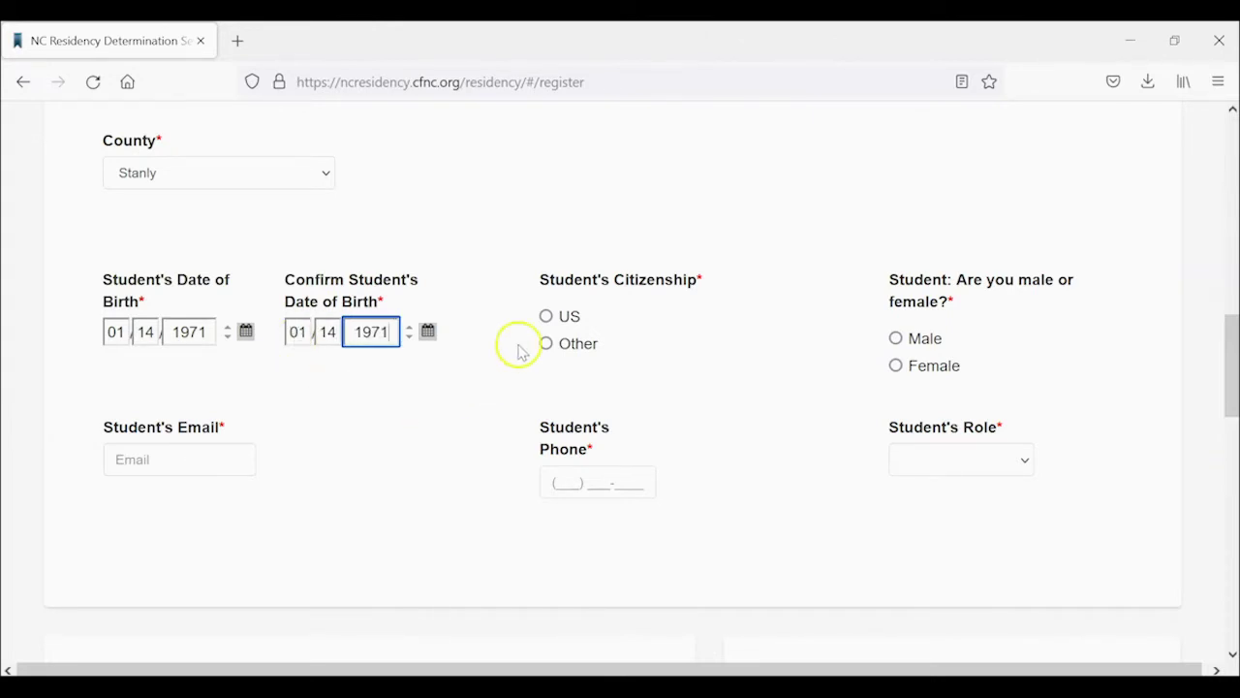
{"action": "left_click", "coordinate": [545, 315]}
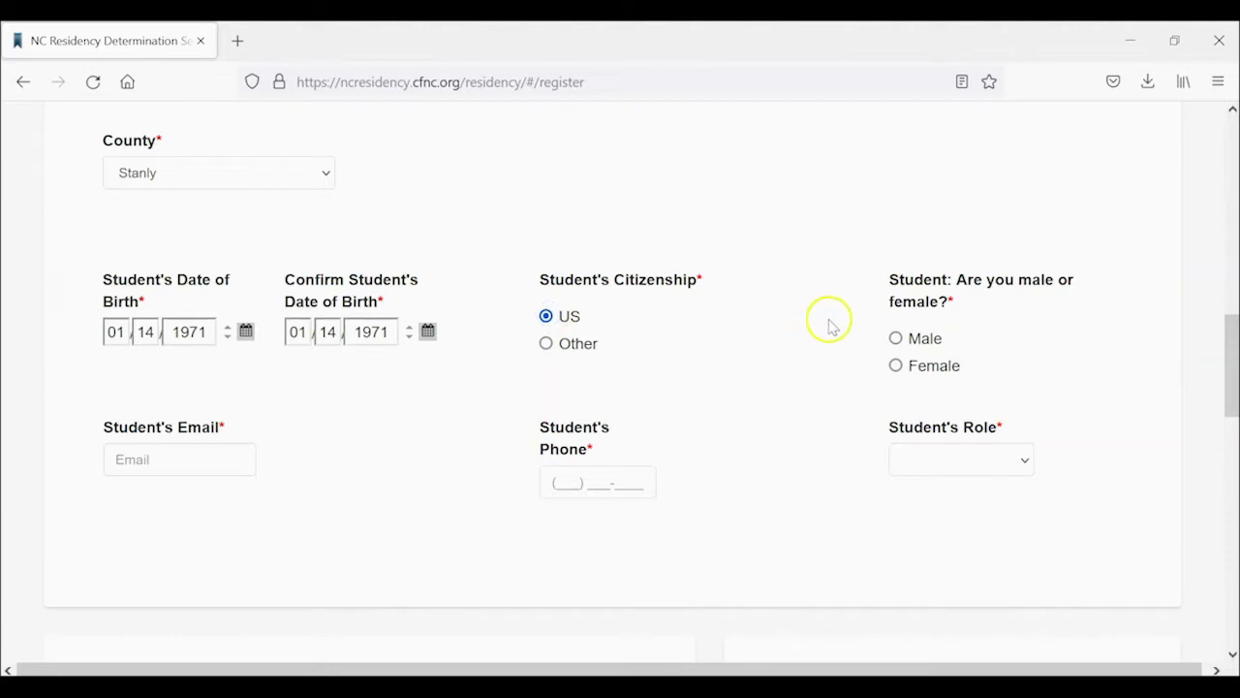
{"action": "left_click", "coordinate": [895, 337]}
Add the student's e-mail address and phone number, and choose the Adult Learner role.
{"action": "left_click", "coordinate": [173, 460]}
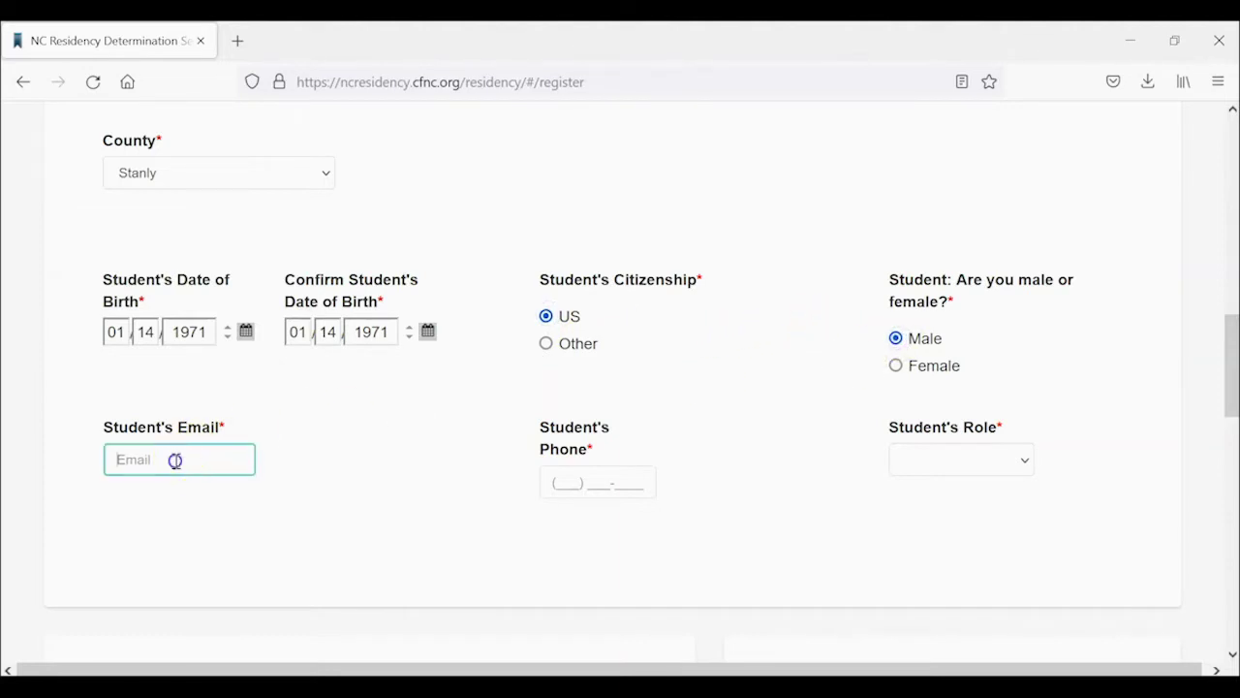
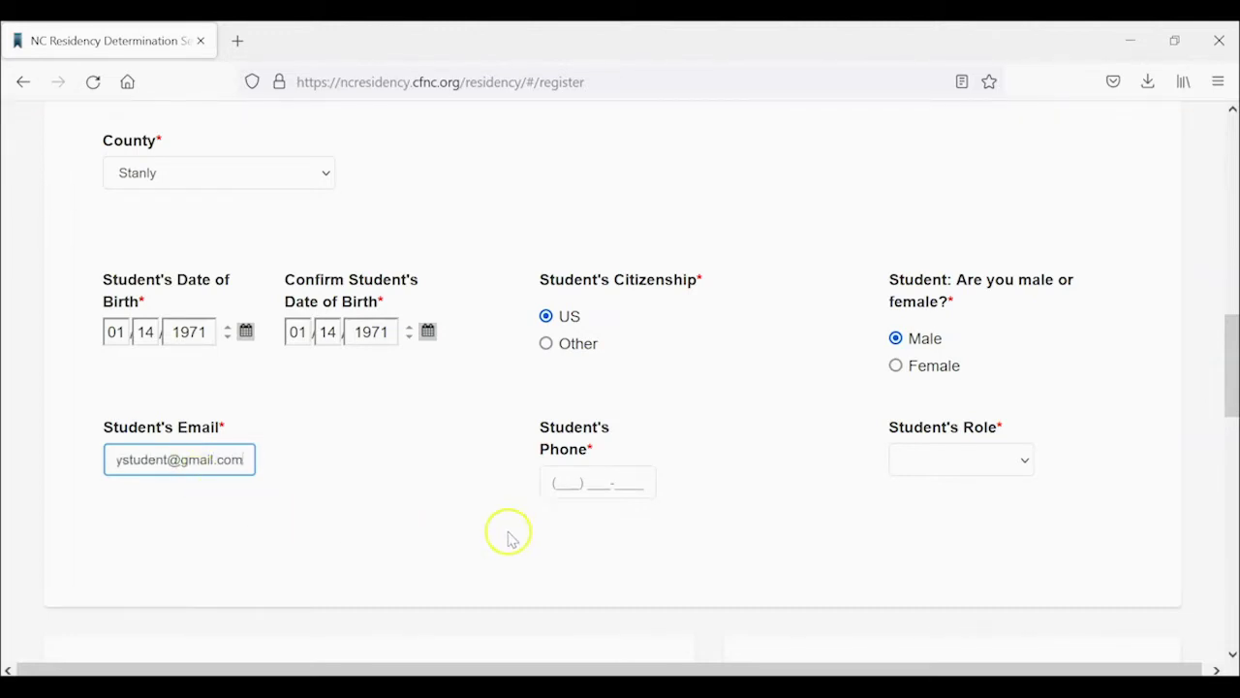
{"action": "left_click", "coordinate": [557, 485]}
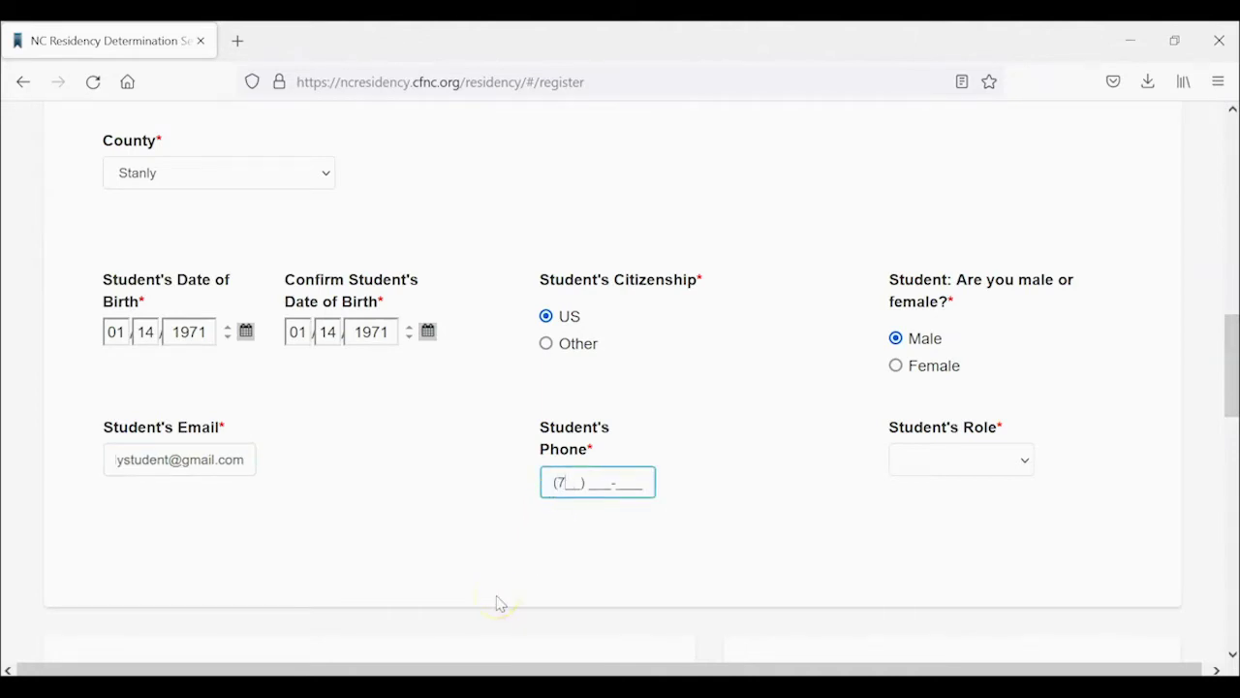
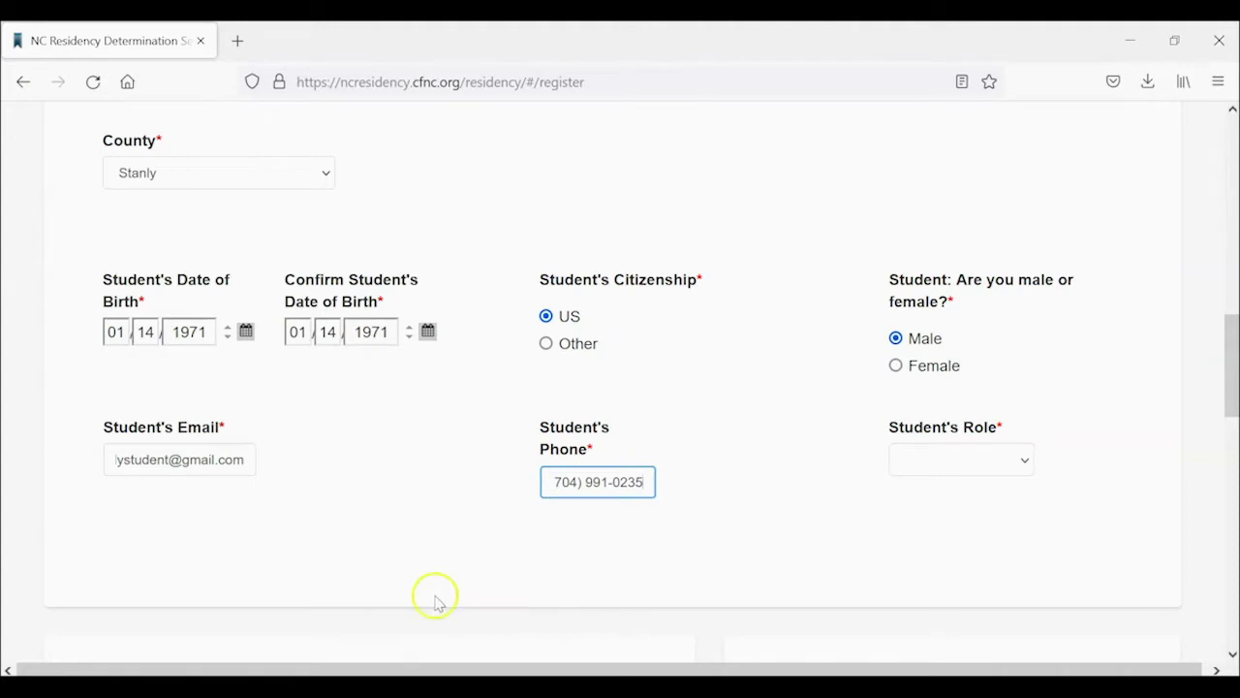
{"action": "left_click", "coordinate": [942, 461]}
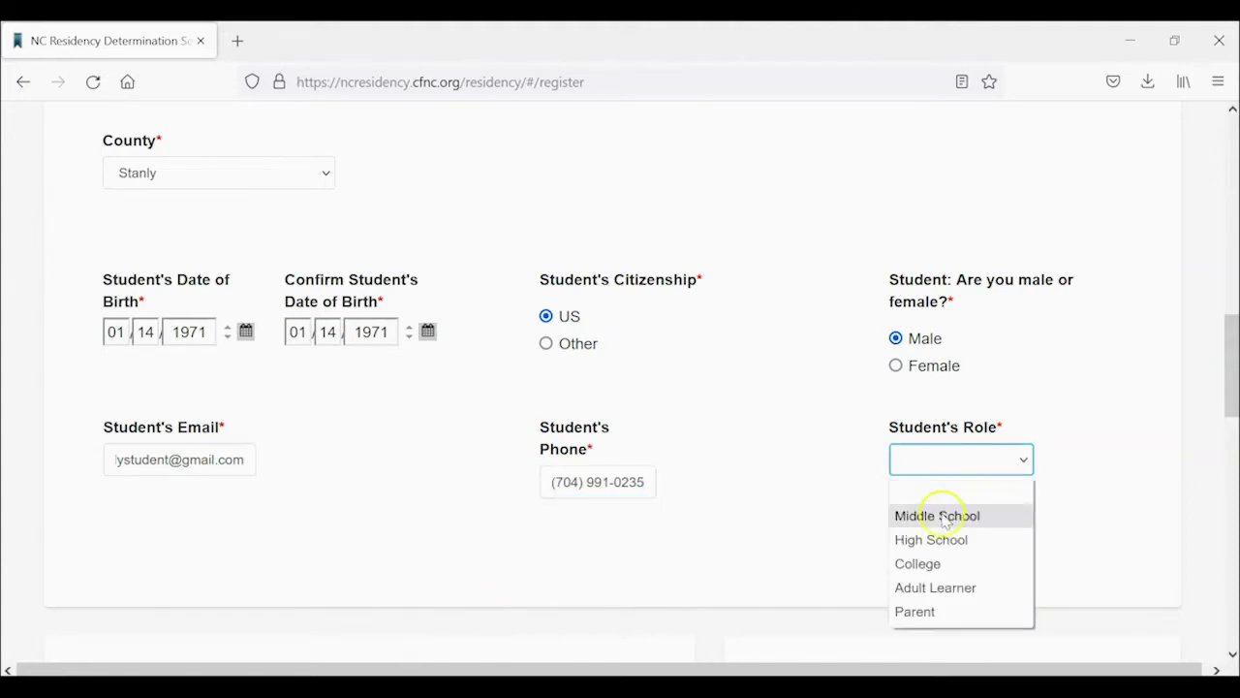
{"action": "left_click", "coordinate": [942, 587]}
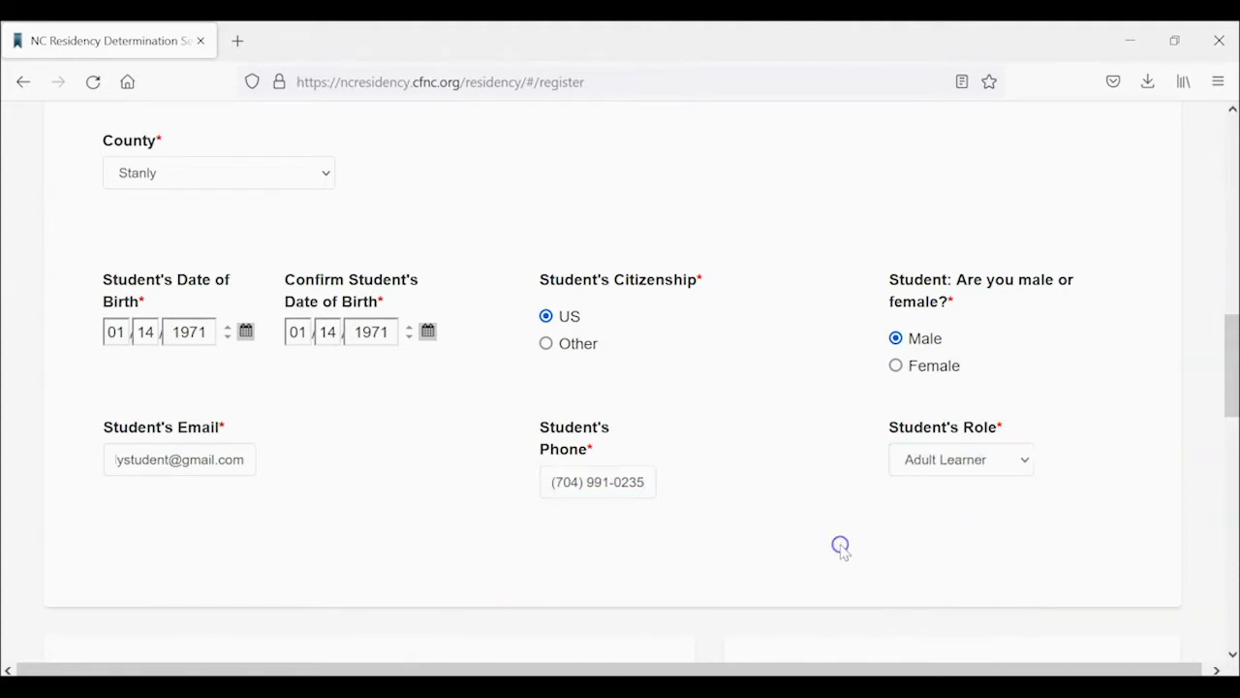
{"action": "scroll", "coordinate": [842, 546], "scroll_direction": "down", "scroll_amount": 5}
{"action": "scroll", "coordinate": [842, 542], "scroll_direction": "down", "scroll_amount": 3}
{"action": "scroll", "coordinate": [842, 542], "scroll_direction": "up", "scroll_amount": 1}
Leave NC Student Number blank and enter the Social Security Number plus its confirmation.
{"action": "left_click", "coordinate": [131, 244]}
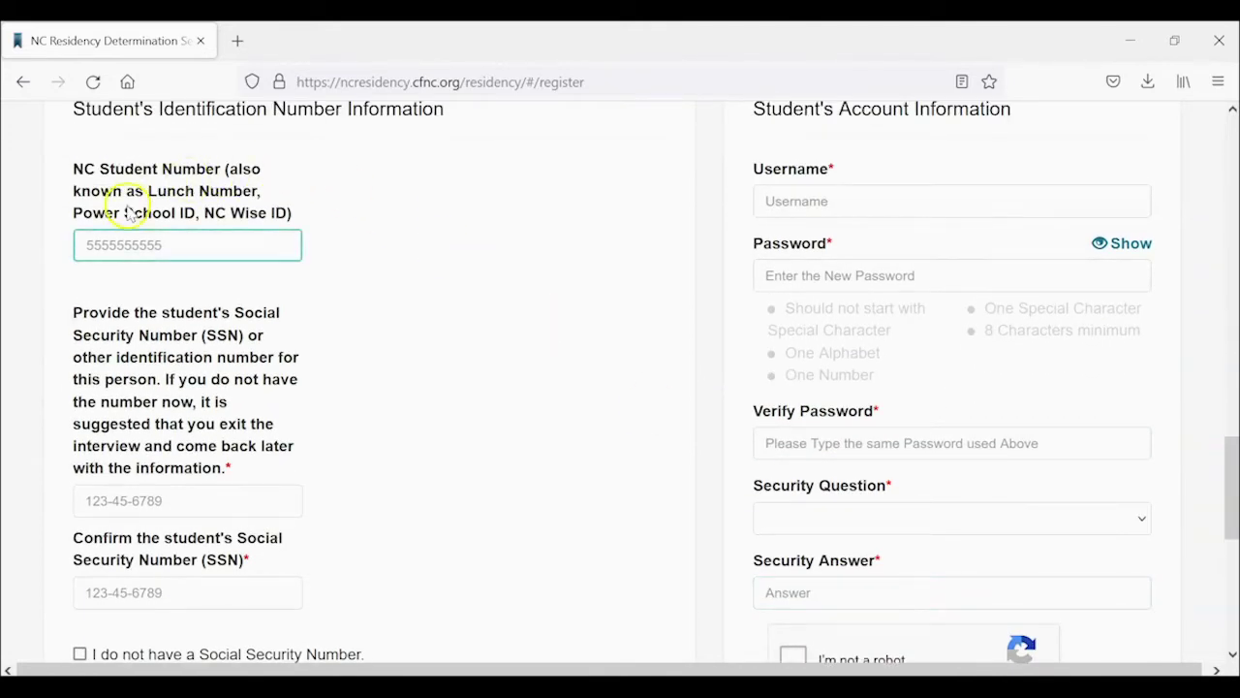
{"action": "left_click", "coordinate": [343, 296]}
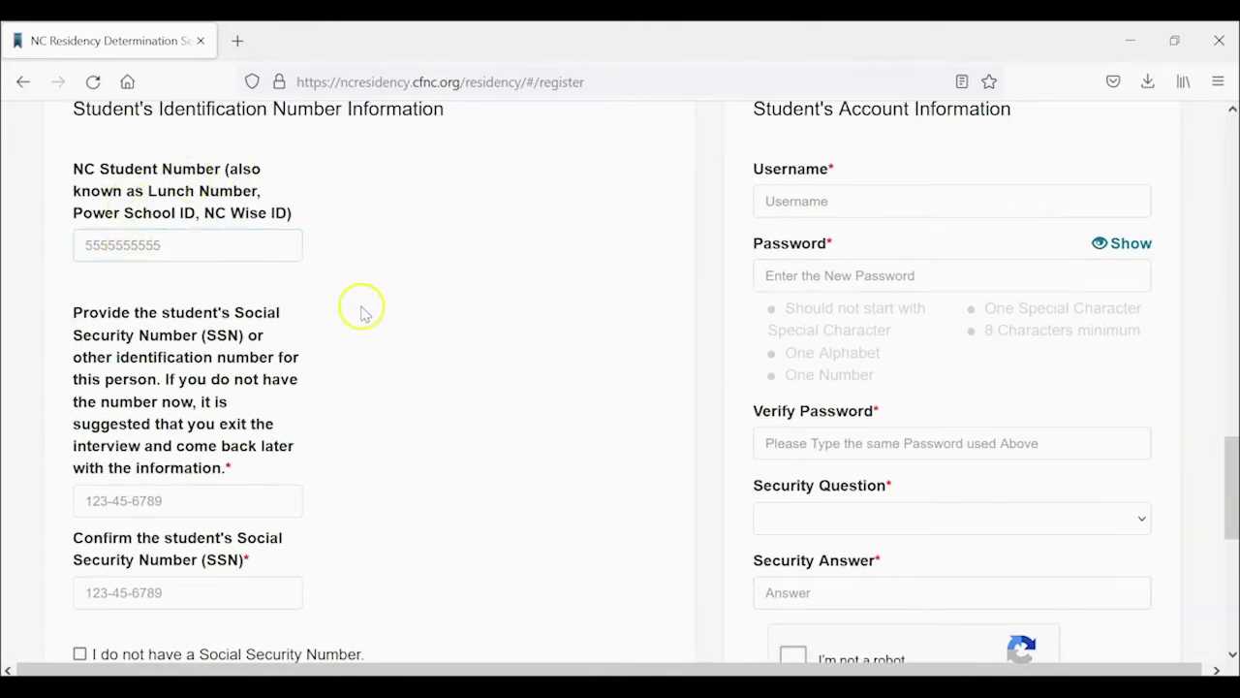
{"action": "scroll", "coordinate": [365, 346], "scroll_direction": "down", "scroll_amount": 4}
{"action": "scroll", "coordinate": [365, 336], "scroll_direction": "up", "scroll_amount": 2}
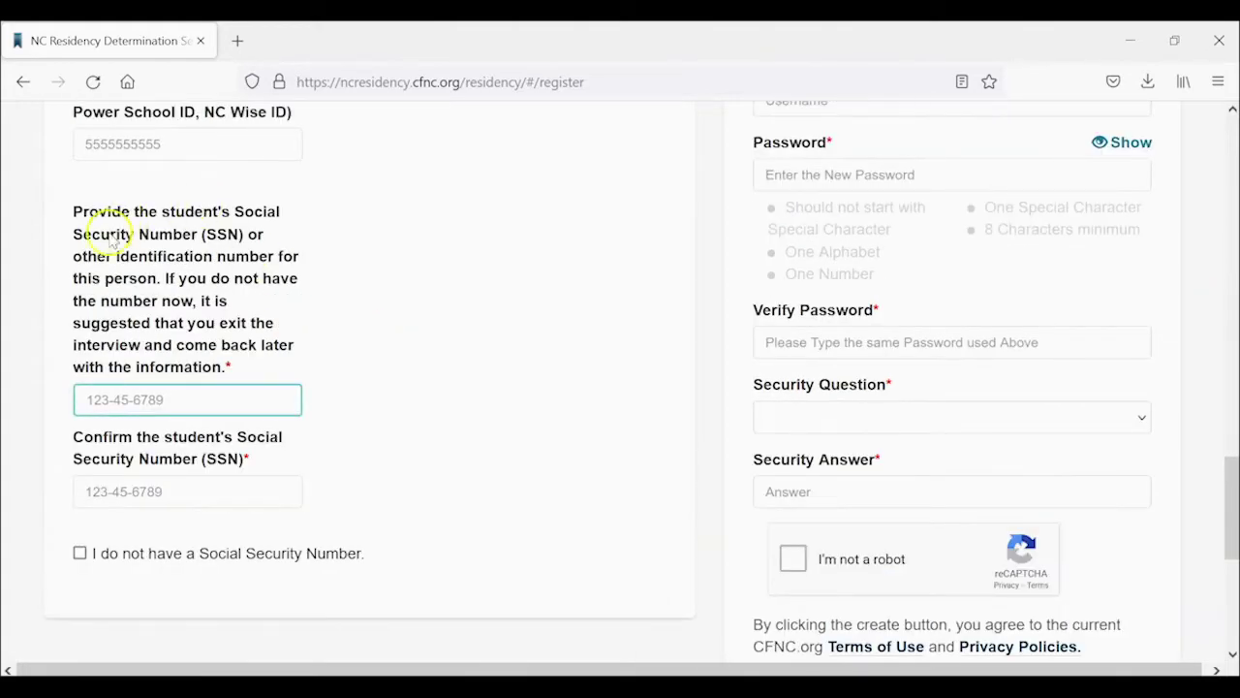
{"action": "left_click", "coordinate": [94, 407]}
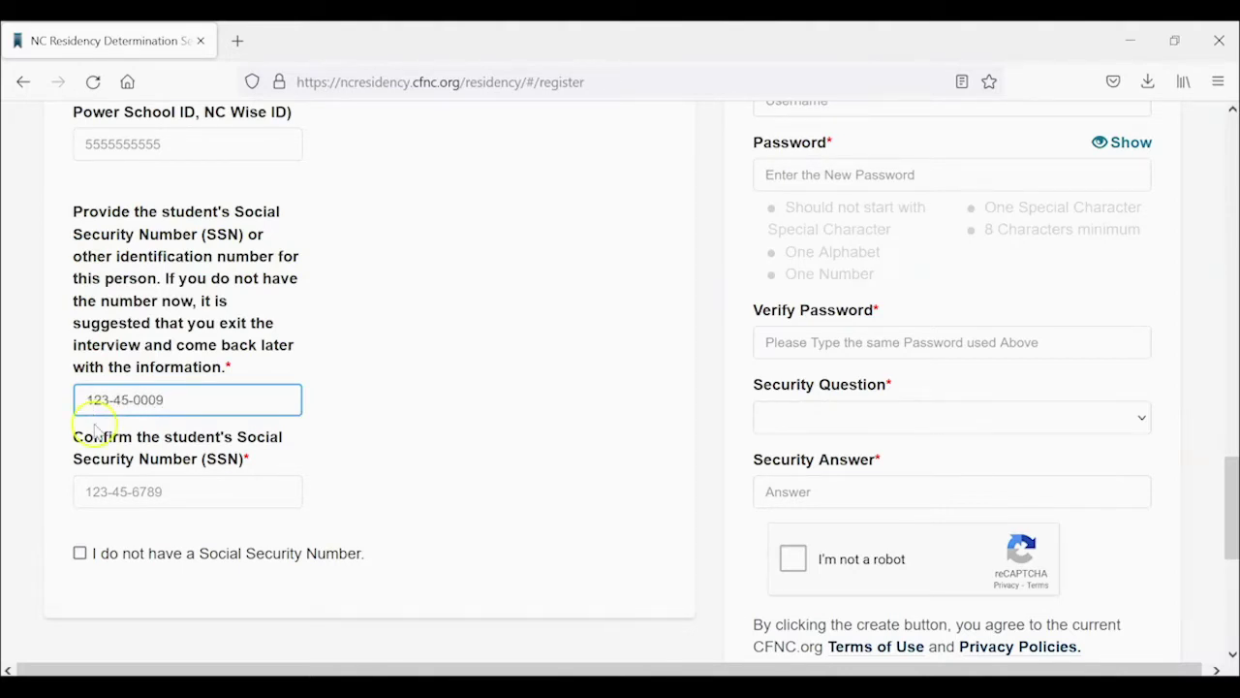
{"action": "left_click", "coordinate": [108, 495]}
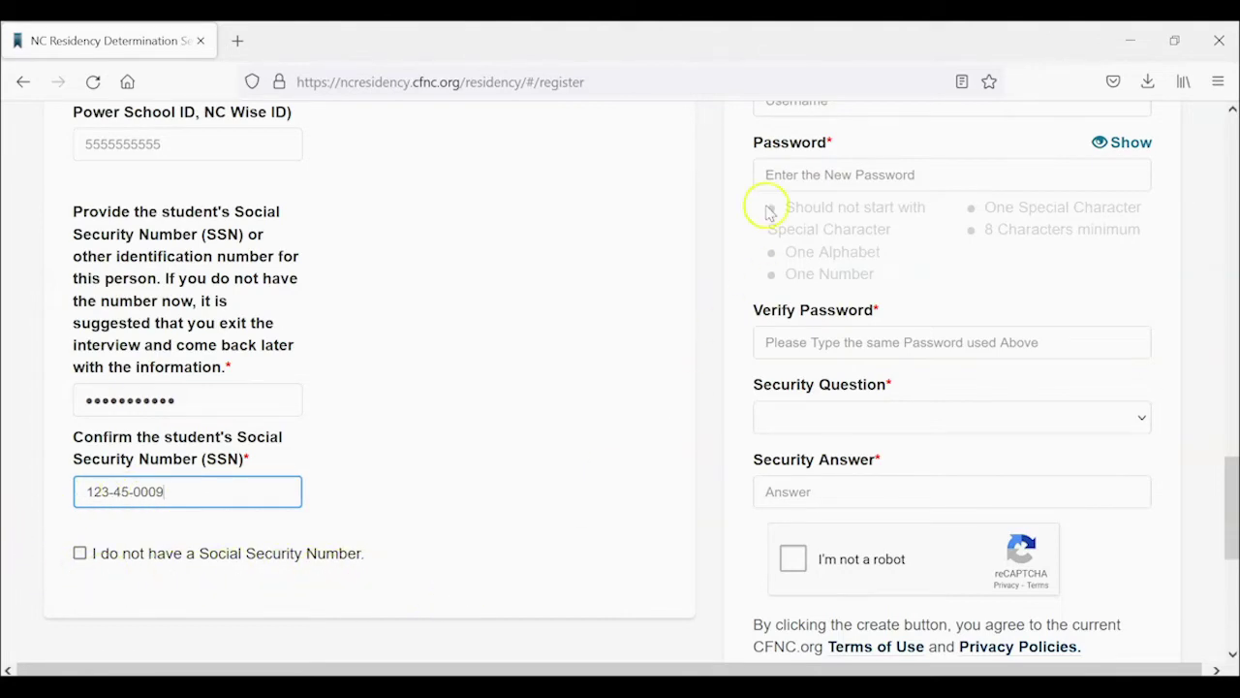
{"action": "scroll", "coordinate": [669, 249], "scroll_direction": "up", "scroll_amount": 3}
{"action": "left_click", "coordinate": [781, 309]}
Type the account username and a strong password.
{"action": "type", "text": "stanlystudent0923"}
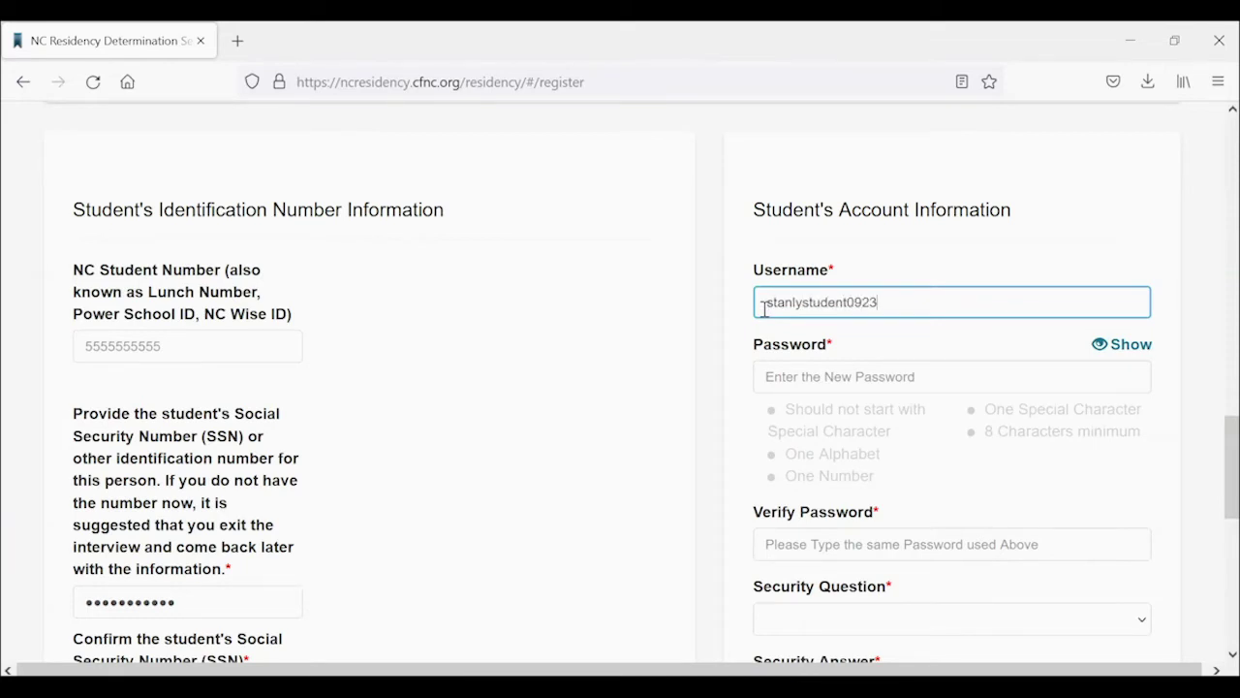
{"action": "left_click", "coordinate": [790, 376]}
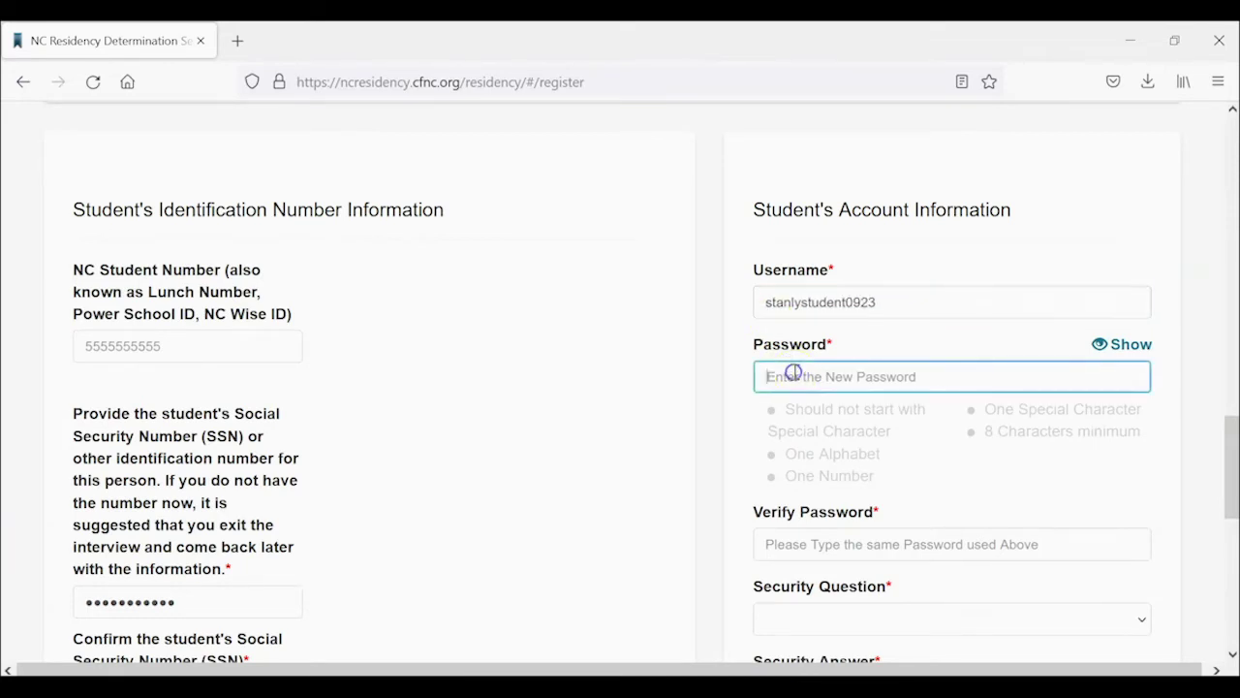
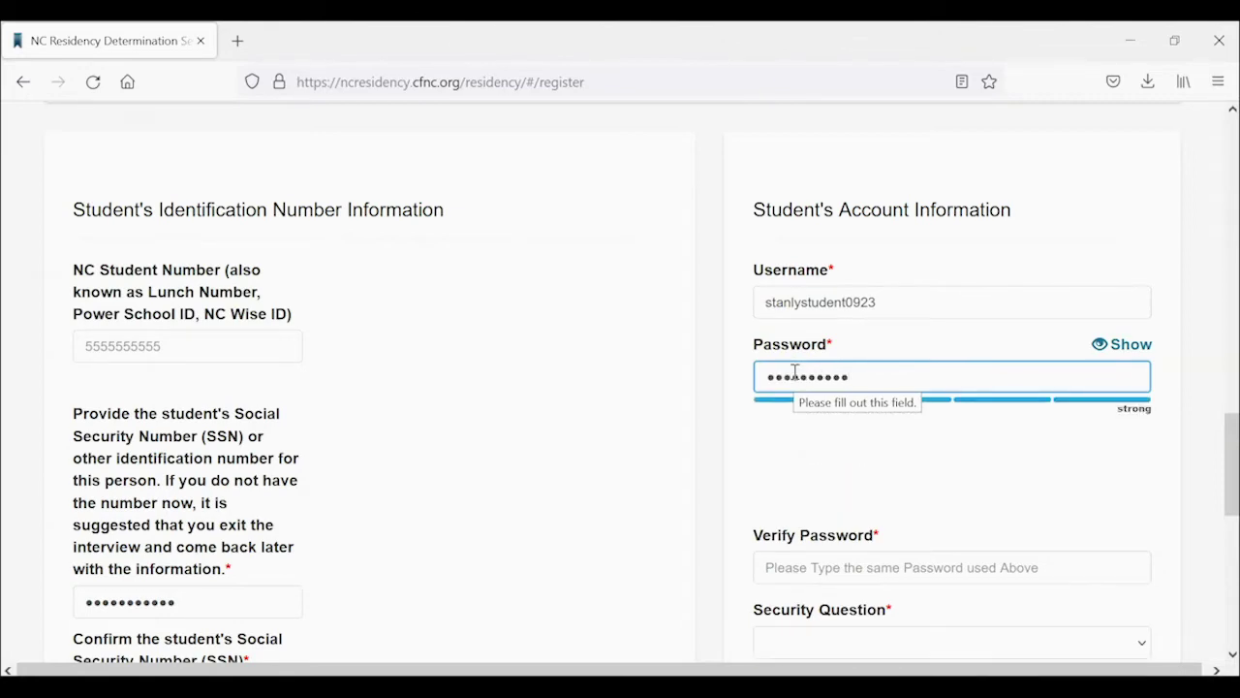
Verify the password and choose the 'What is your high school mascot?' question with its answer.
{"action": "scroll", "coordinate": [775, 417], "scroll_direction": "down", "scroll_amount": 2}
{"action": "left_click", "coordinate": [825, 373]}
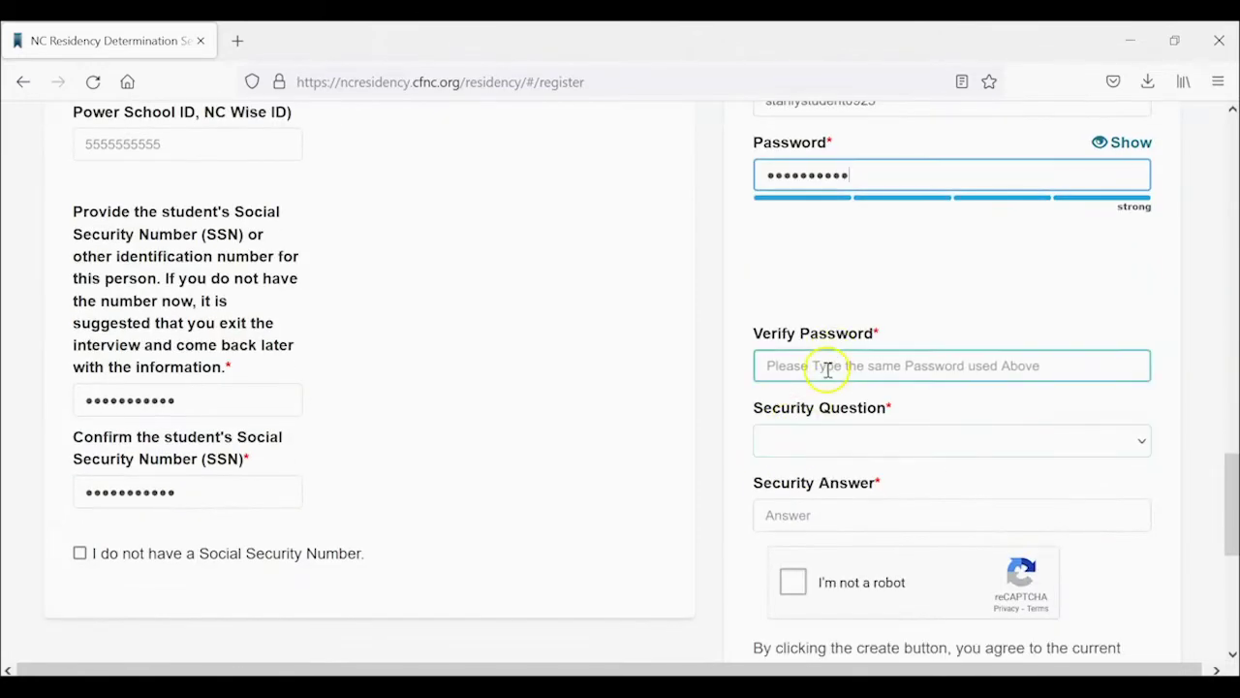
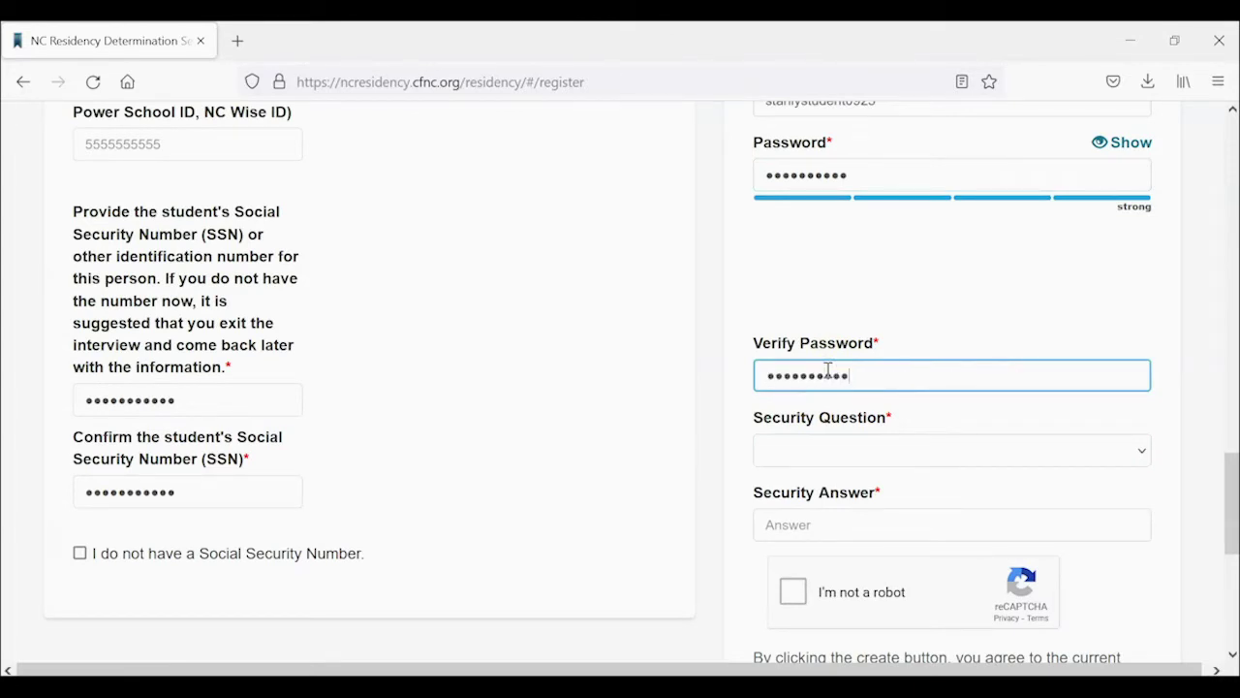
{"action": "left_click", "coordinate": [824, 450]}
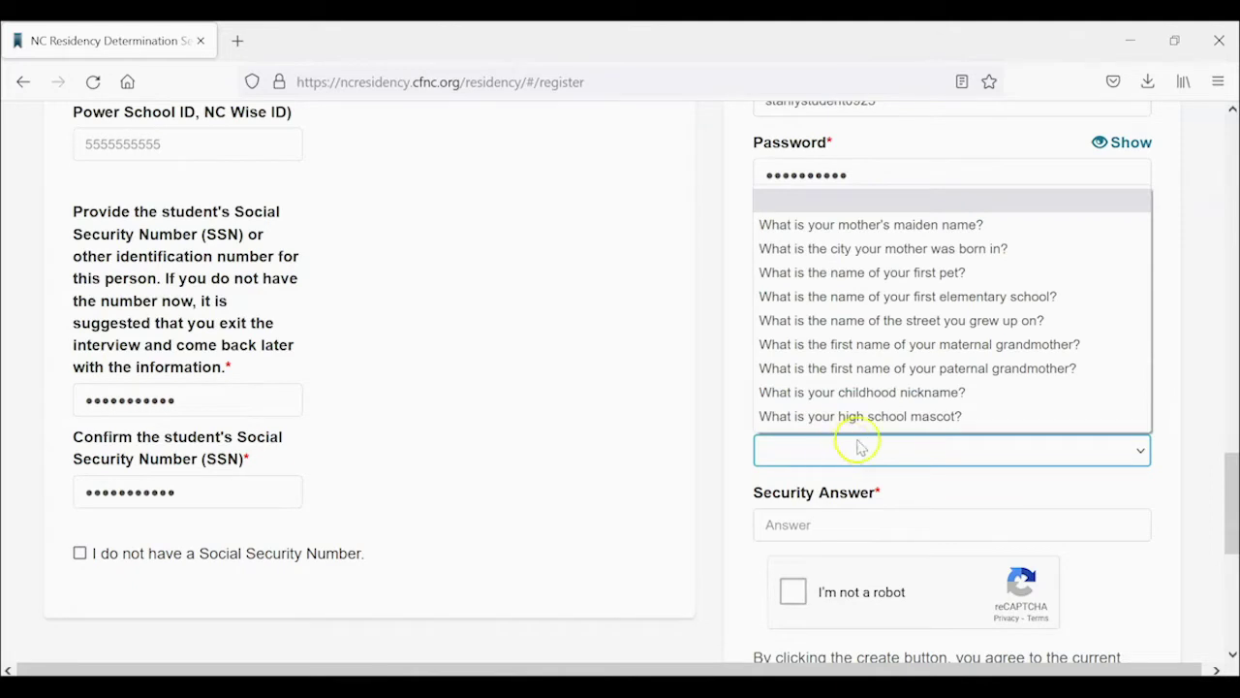
{"action": "left_click", "coordinate": [869, 416]}
{"action": "left_click", "coordinate": [845, 528]}
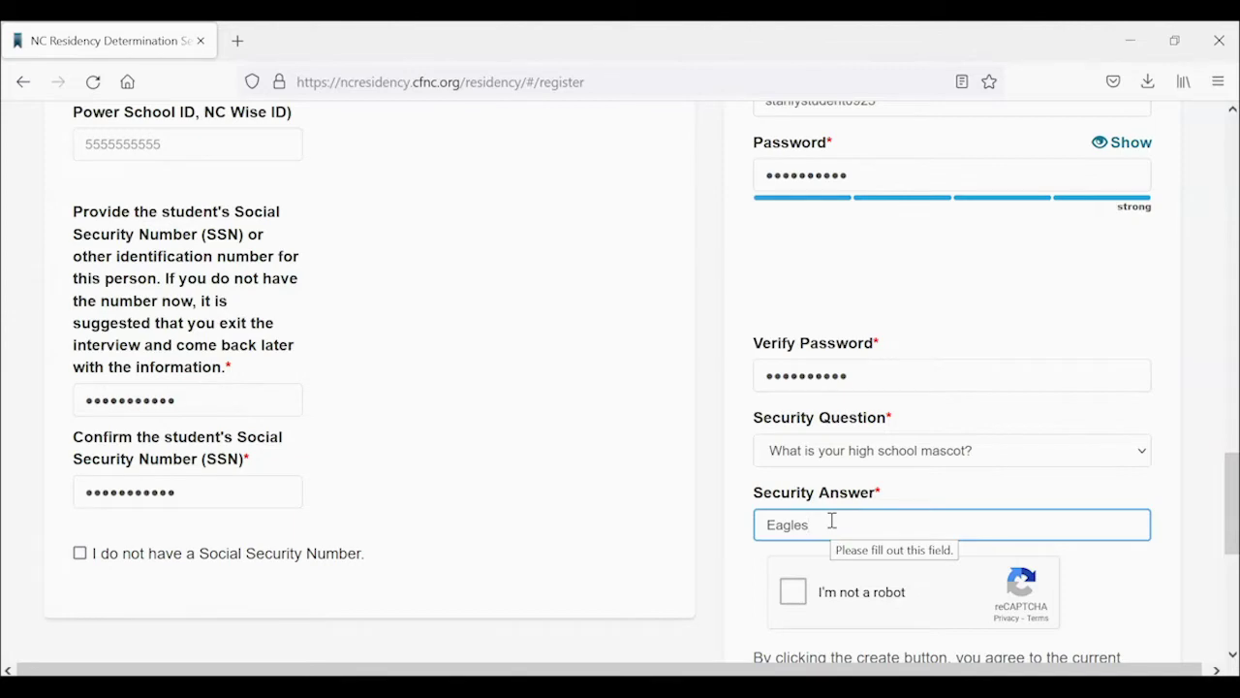
{"action": "scroll", "coordinate": [831, 521], "scroll_direction": "down", "scroll_amount": 3}
Pass the I'm not a robot check by selecting the three bridge images and verifying.
{"action": "left_click", "coordinate": [803, 290]}
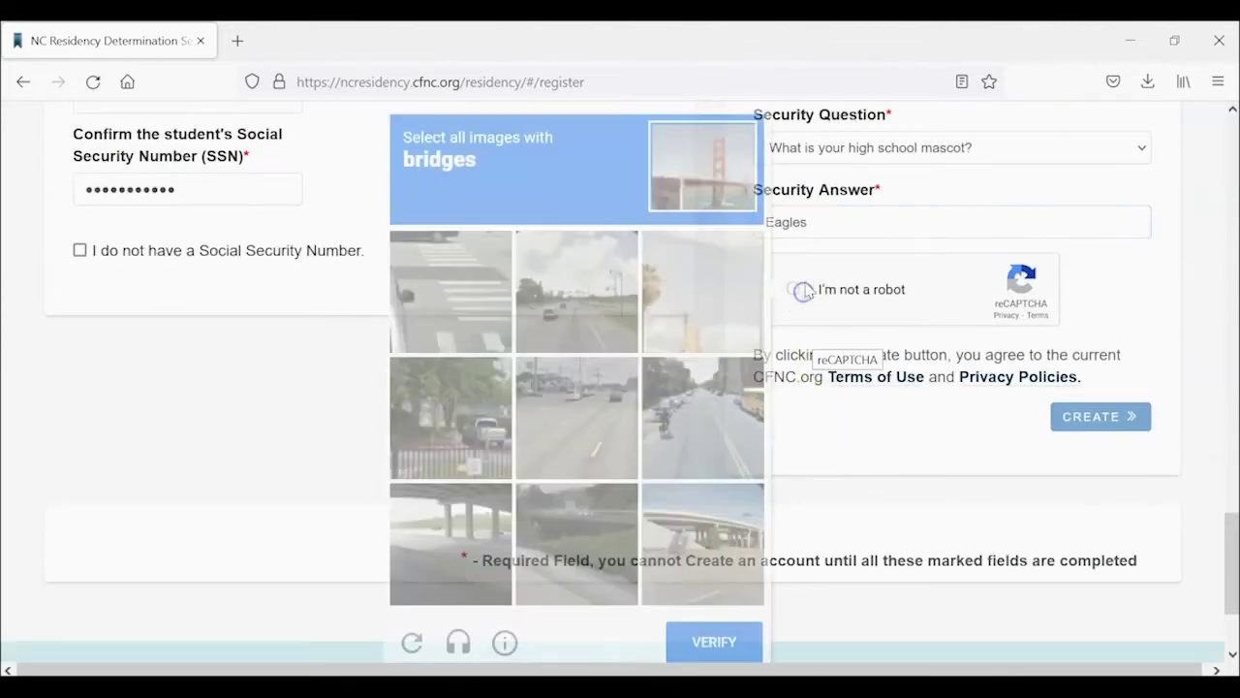
{"action": "left_click", "coordinate": [795, 288]}
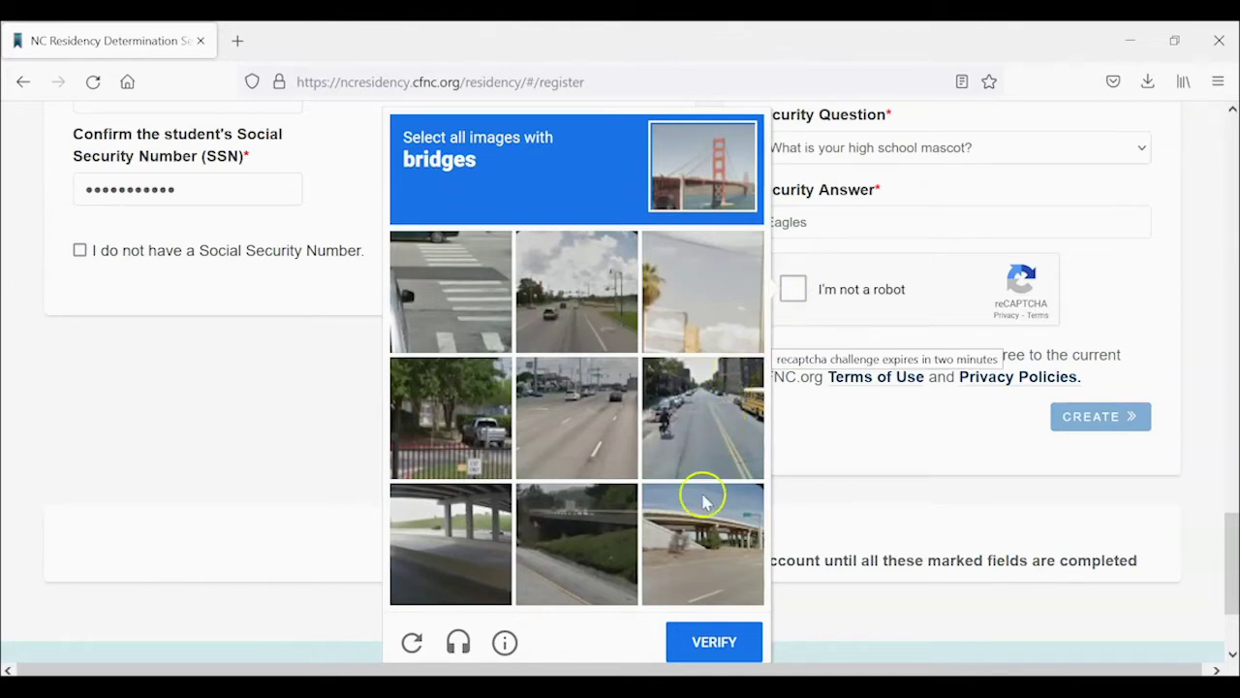
{"action": "left_click", "coordinate": [688, 528]}
{"action": "left_click", "coordinate": [581, 509]}
{"action": "left_click", "coordinate": [447, 512]}
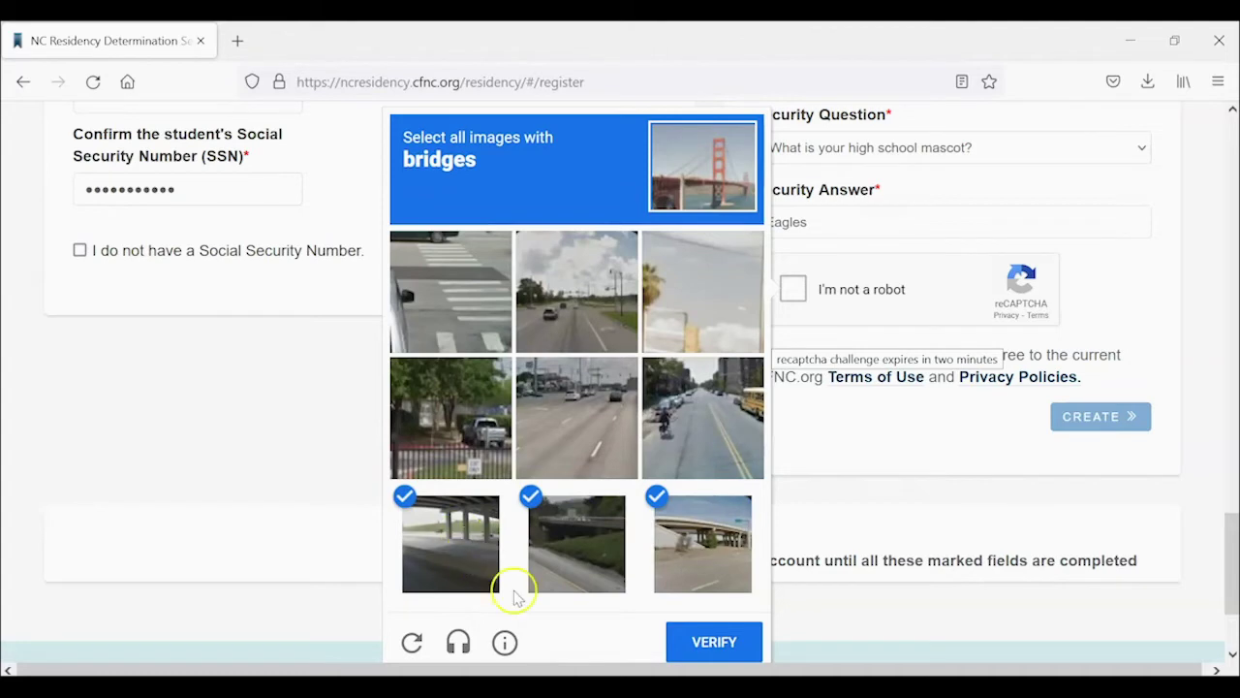
{"action": "left_click", "coordinate": [682, 645]}
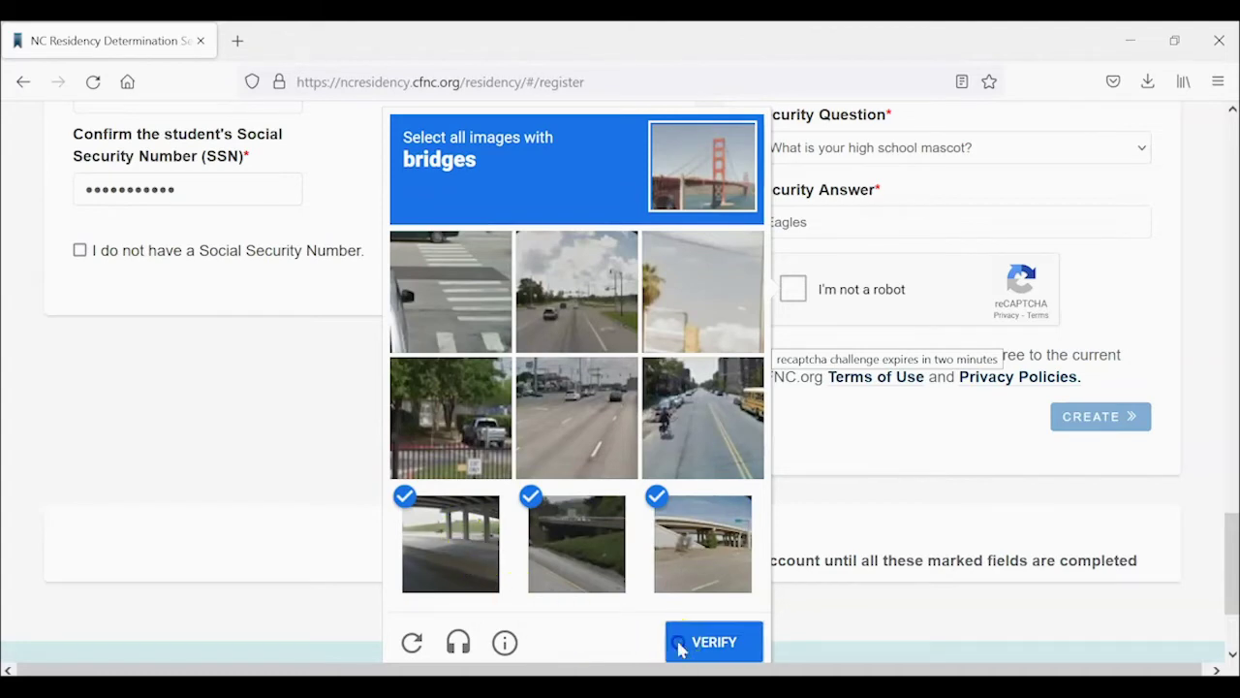
Create the CFNC account and accept Suggestion 1 as the corrected address.
{"action": "left_click", "coordinate": [1072, 420]}
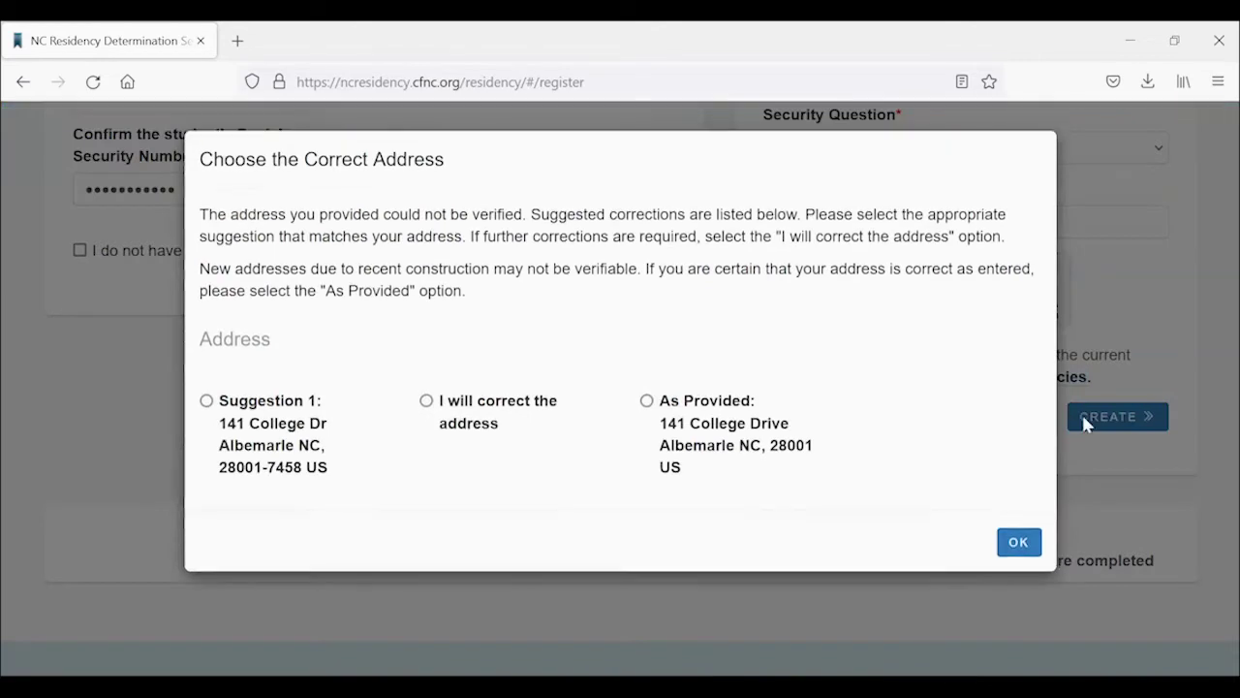
{"action": "left_click", "coordinate": [207, 401]}
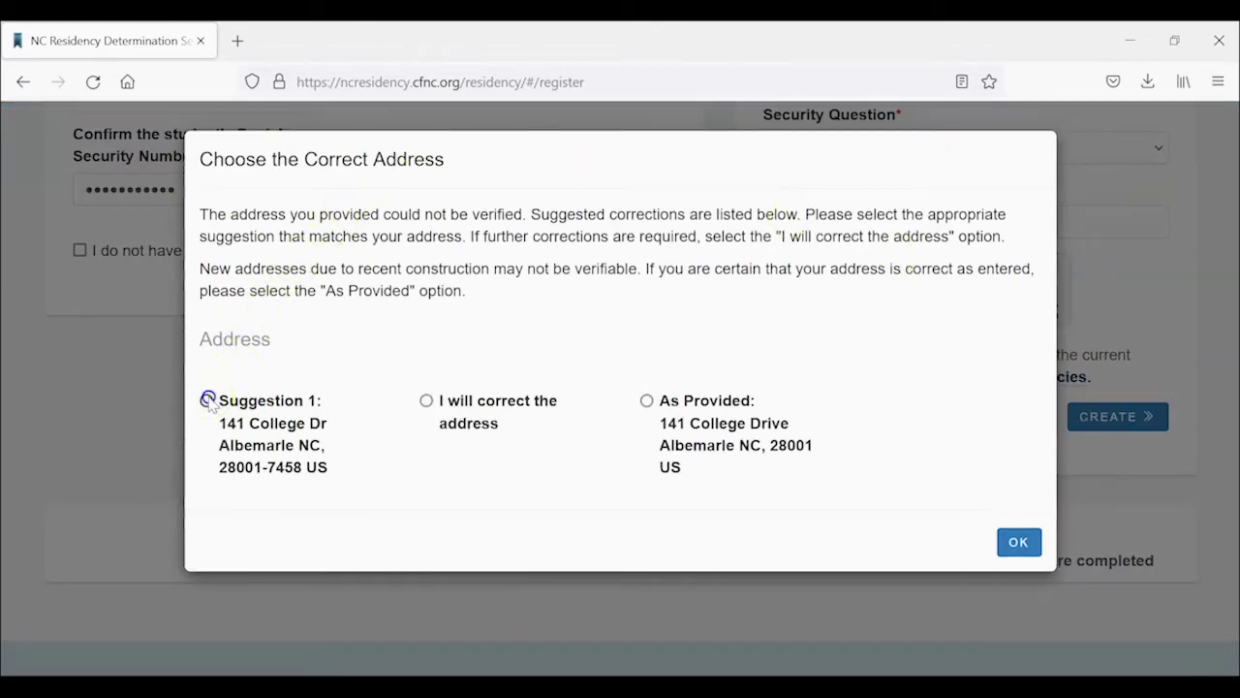
{"action": "left_click", "coordinate": [1015, 543]}
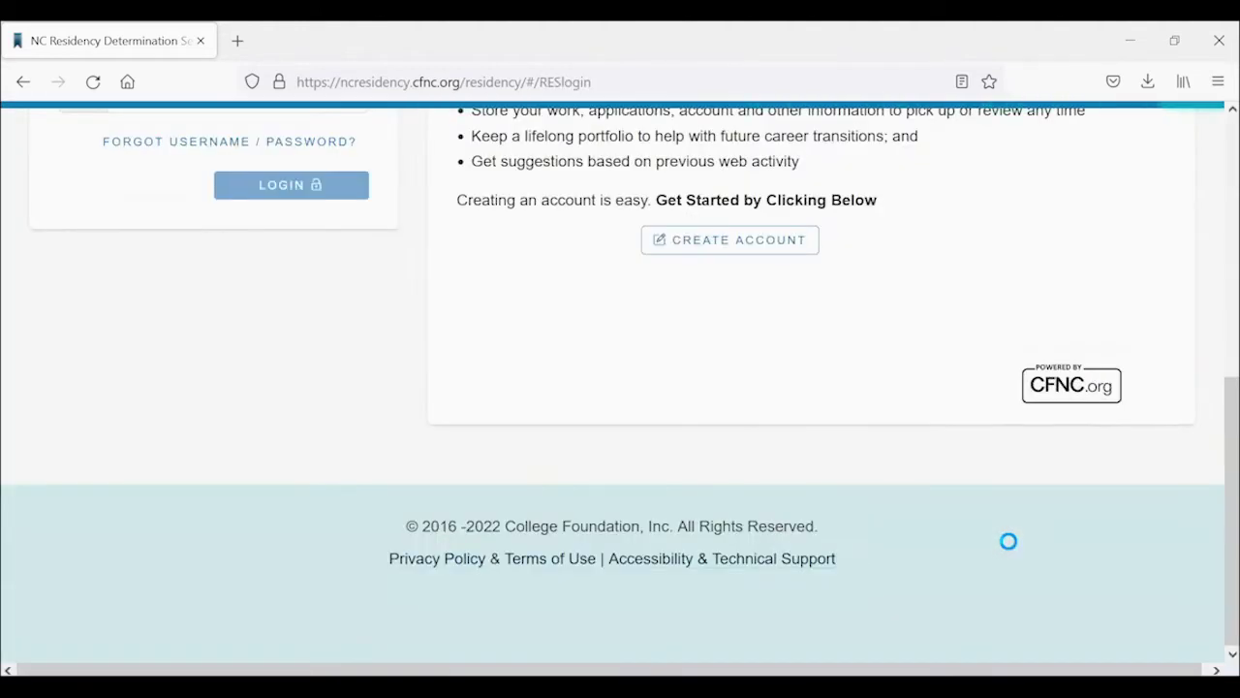
Sign in to RDS with the new account's username and password.
{"action": "scroll", "coordinate": [414, 352], "scroll_direction": "up", "scroll_amount": 3}
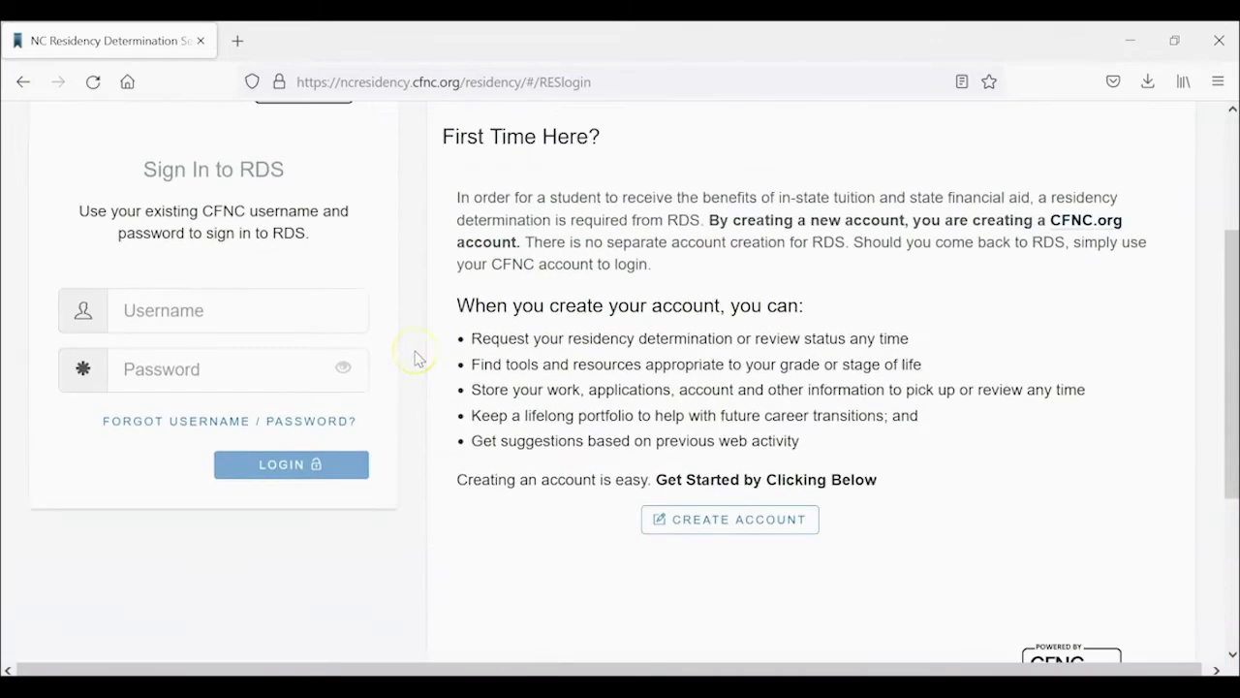
{"action": "scroll", "coordinate": [420, 354], "scroll_direction": "up", "scroll_amount": 2}
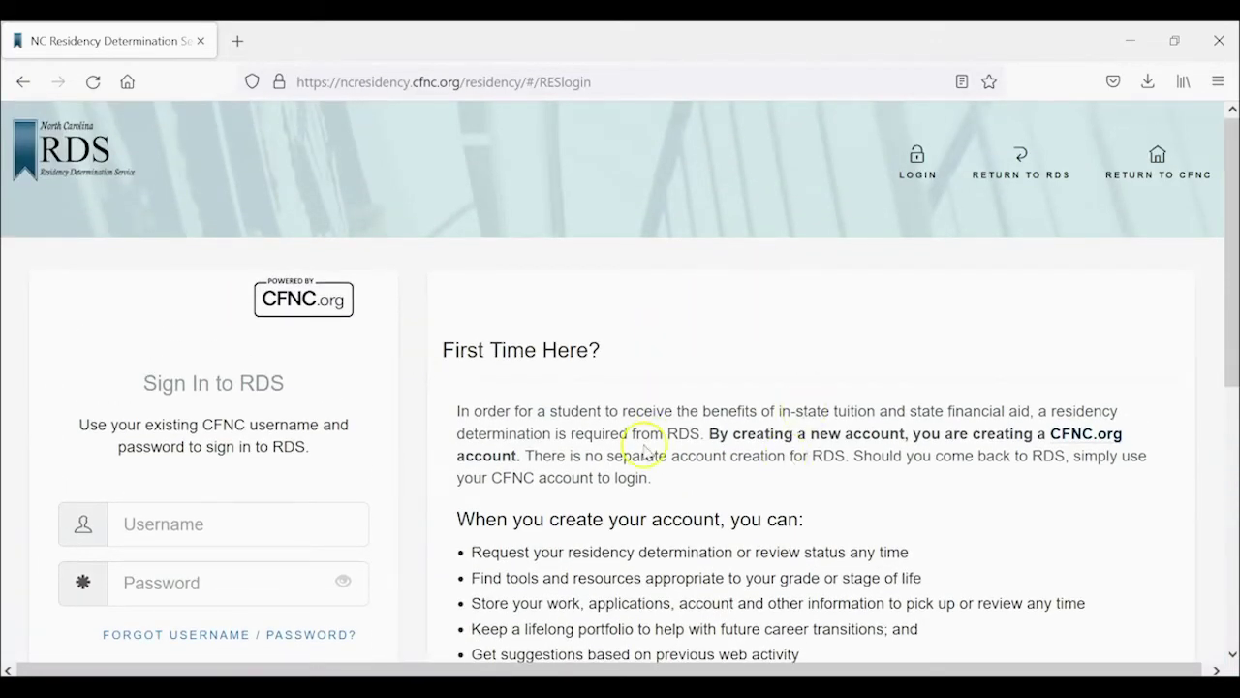
{"action": "scroll", "coordinate": [643, 436], "scroll_direction": "down", "scroll_amount": 2}
{"action": "left_click", "coordinate": [294, 325]}
{"action": "type", "text": "stanlystudent0923"}
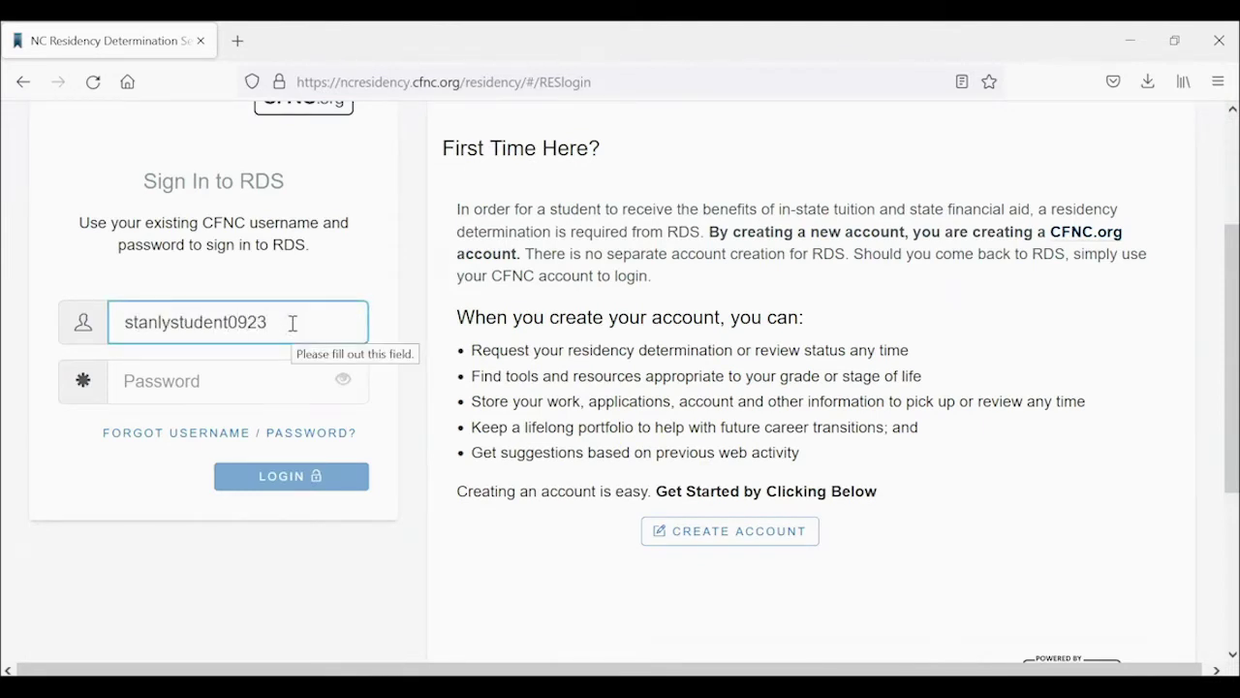
{"action": "key", "text": "Tab"}
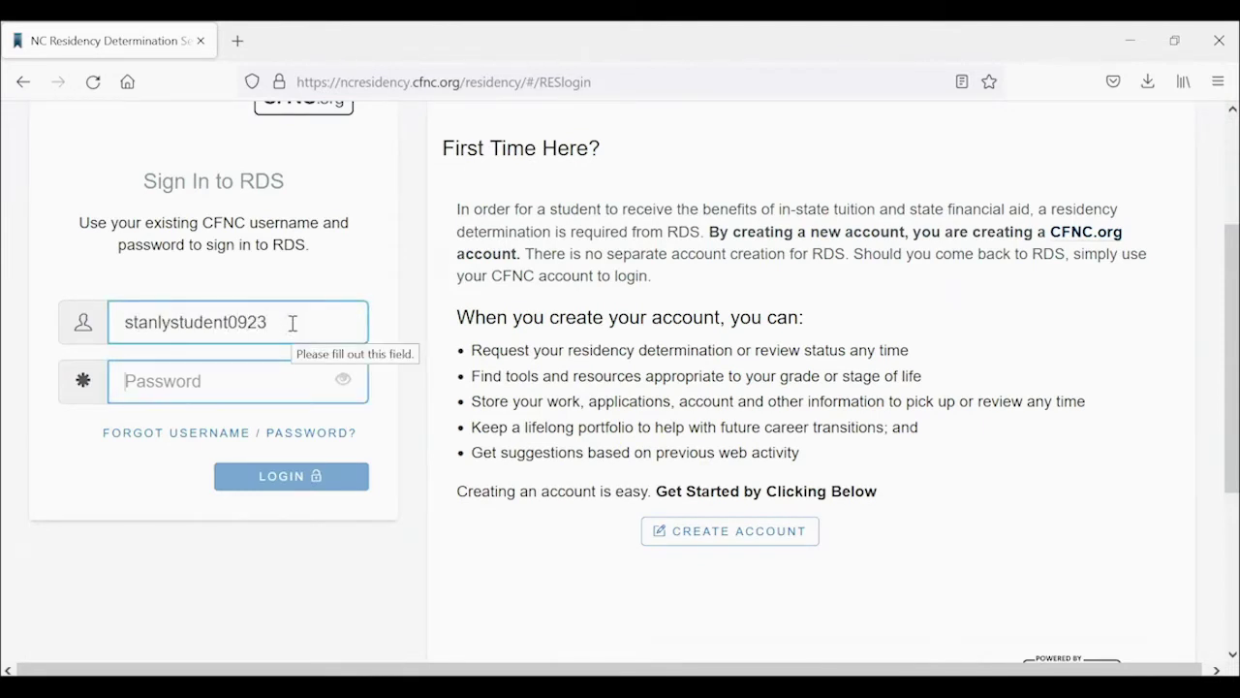
{"action": "type", "text": "••••"}
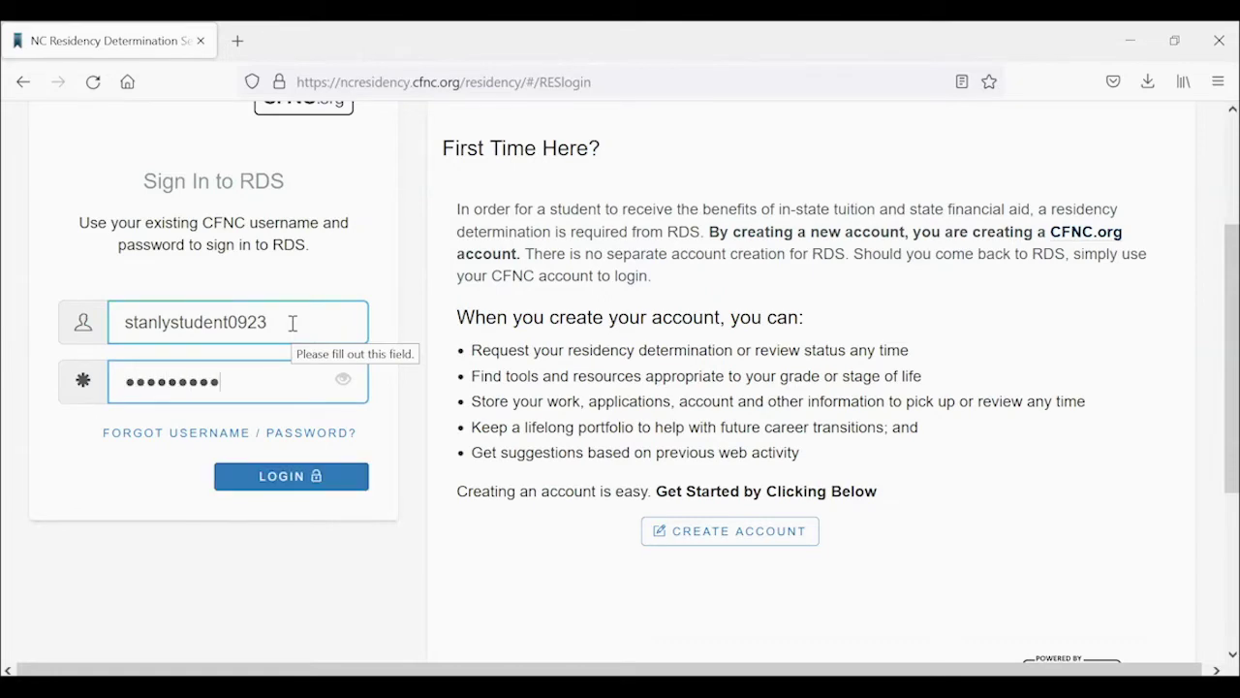
{"action": "key", "text": "Return"}
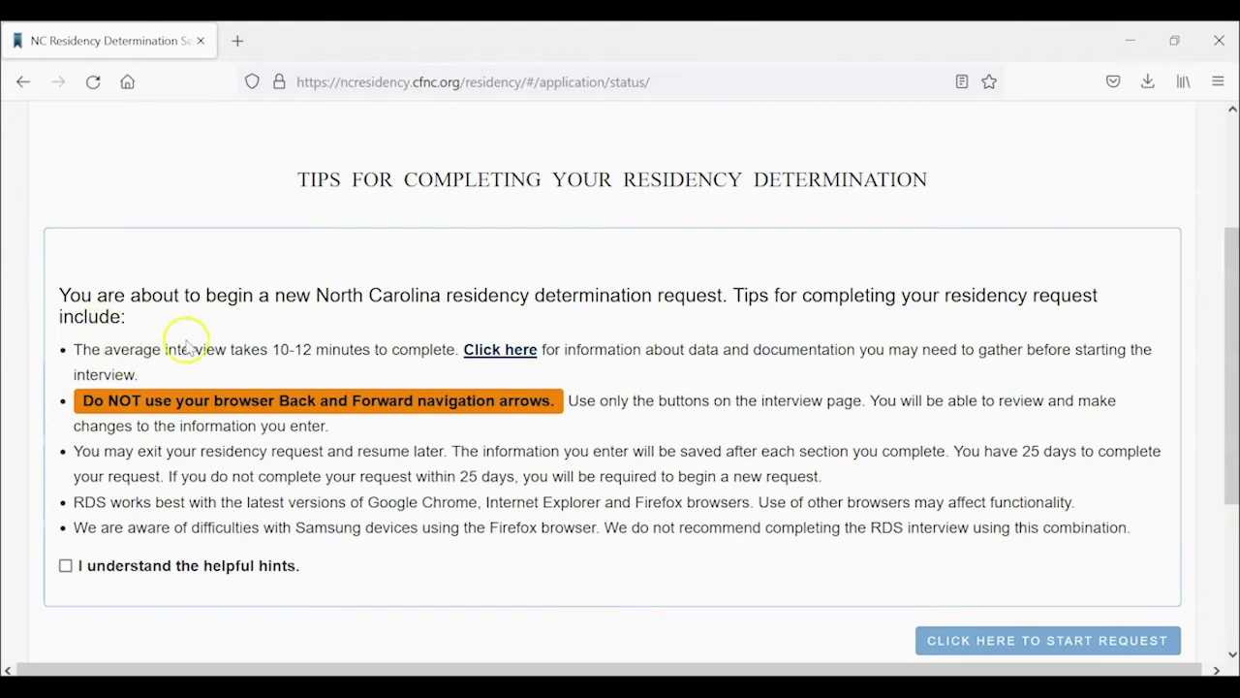
Acknowledge the helpful hints, agree to consent and authorization, and start the residency request.
{"action": "scroll", "coordinate": [484, 540], "scroll_direction": "down", "scroll_amount": 3}
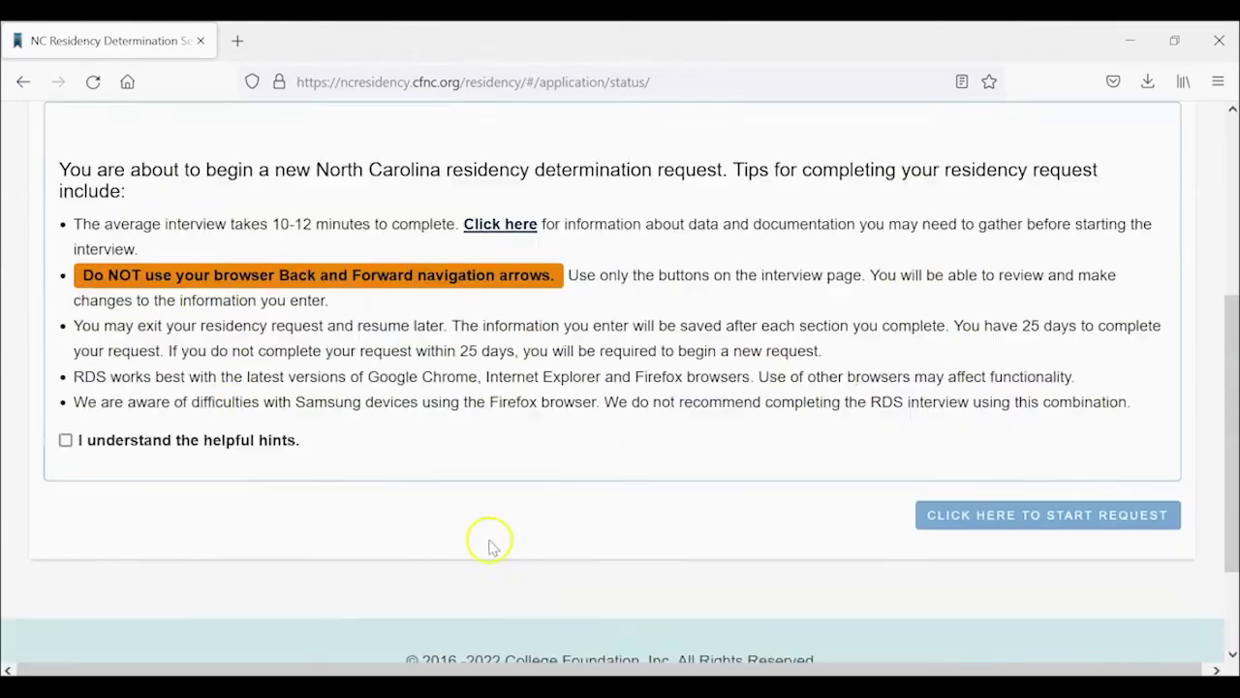
{"action": "left_click", "coordinate": [65, 365]}
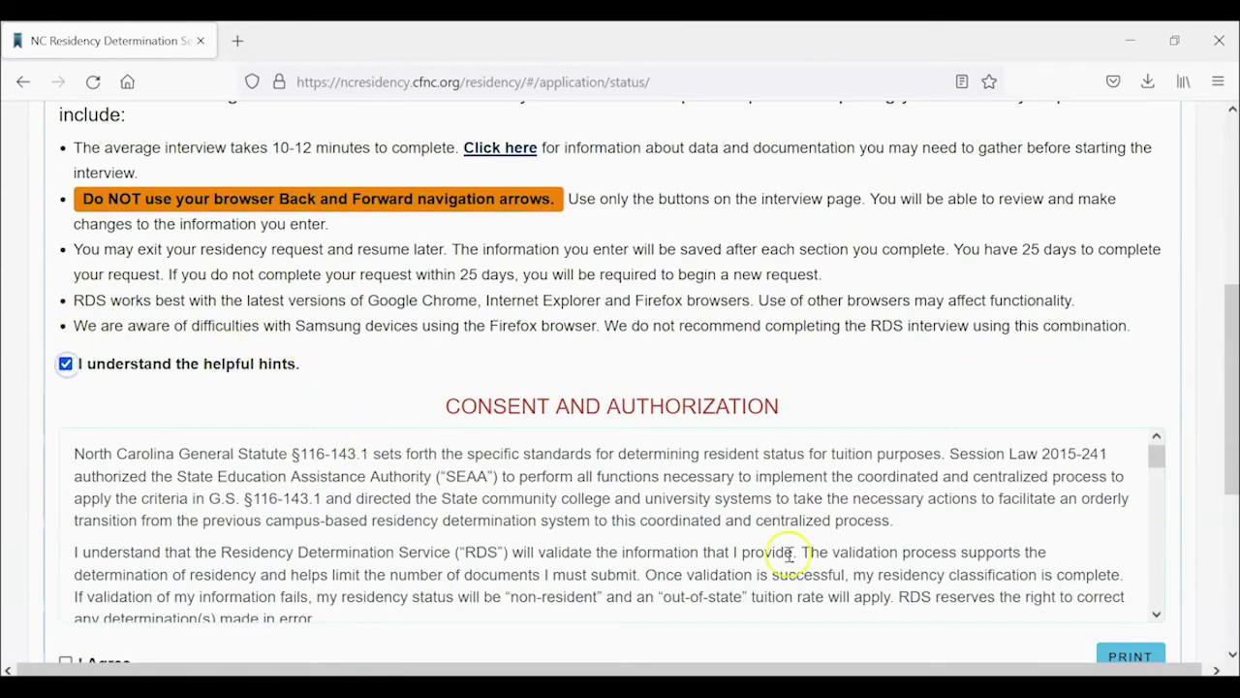
{"action": "scroll", "coordinate": [1182, 411], "scroll_direction": "down", "scroll_amount": 1}
{"action": "scroll", "coordinate": [1182, 412], "scroll_direction": "down", "scroll_amount": 1}
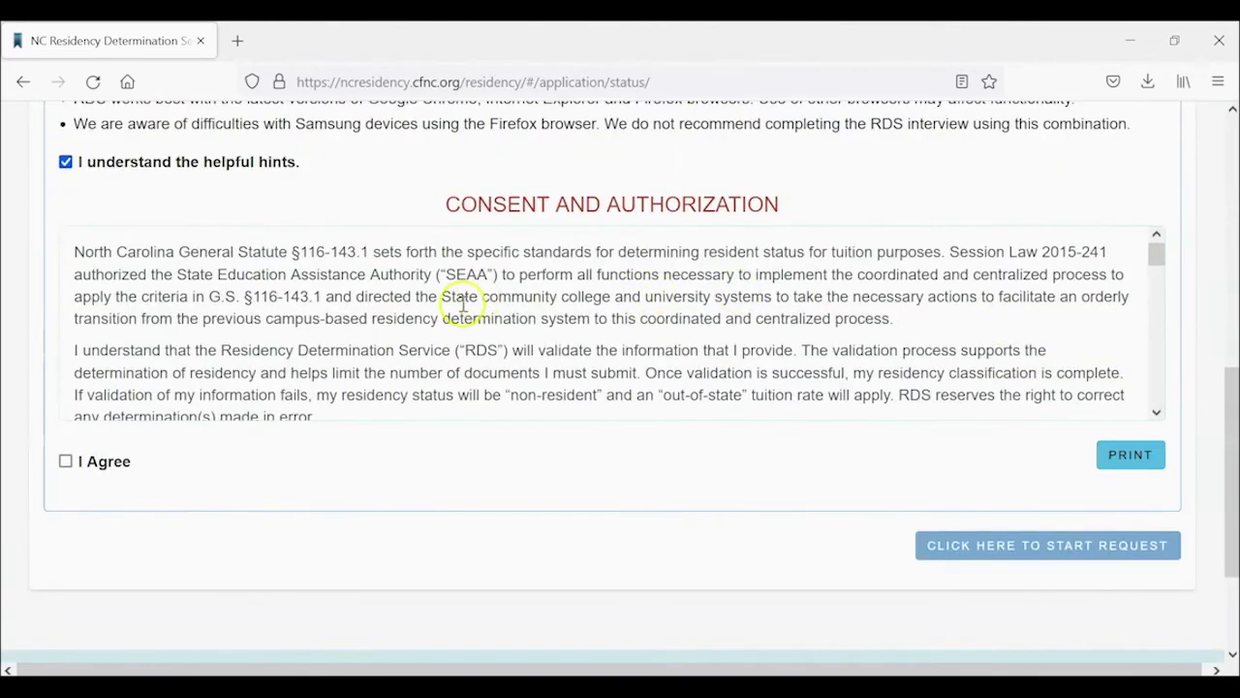
{"action": "scroll", "coordinate": [457, 303], "scroll_direction": "down", "scroll_amount": 2}
{"action": "scroll", "coordinate": [463, 308], "scroll_direction": "down", "scroll_amount": 8}
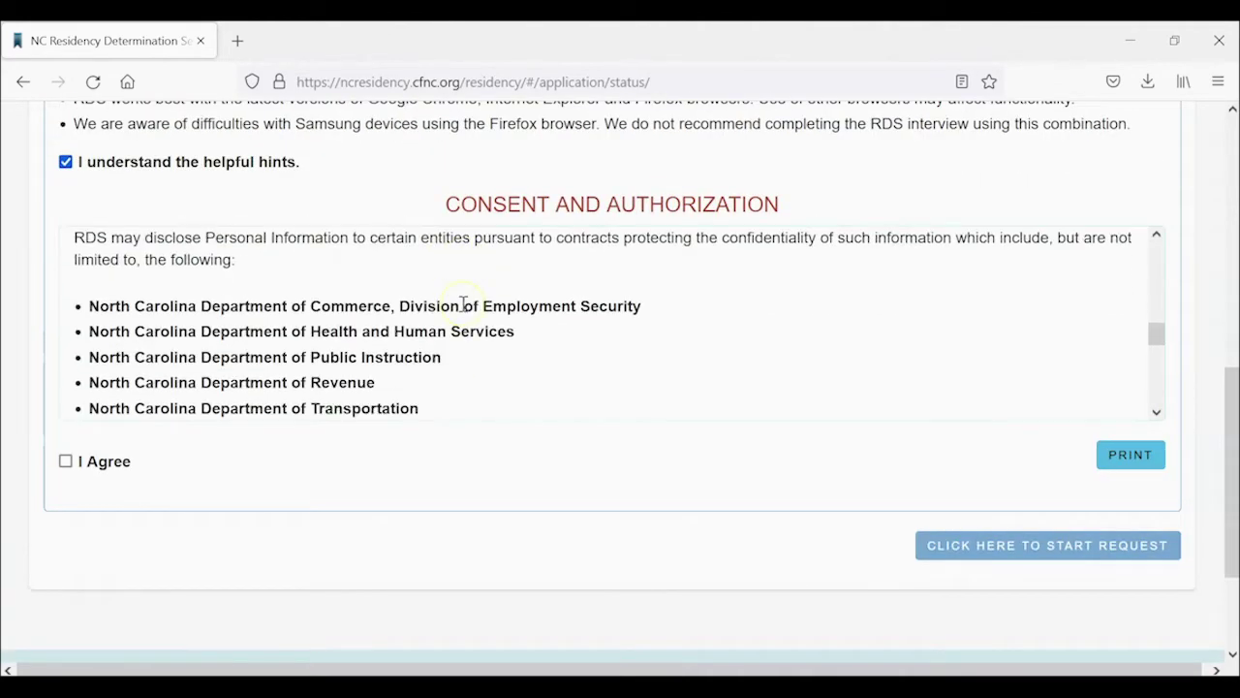
{"action": "scroll", "coordinate": [463, 308], "scroll_direction": "down", "scroll_amount": 2}
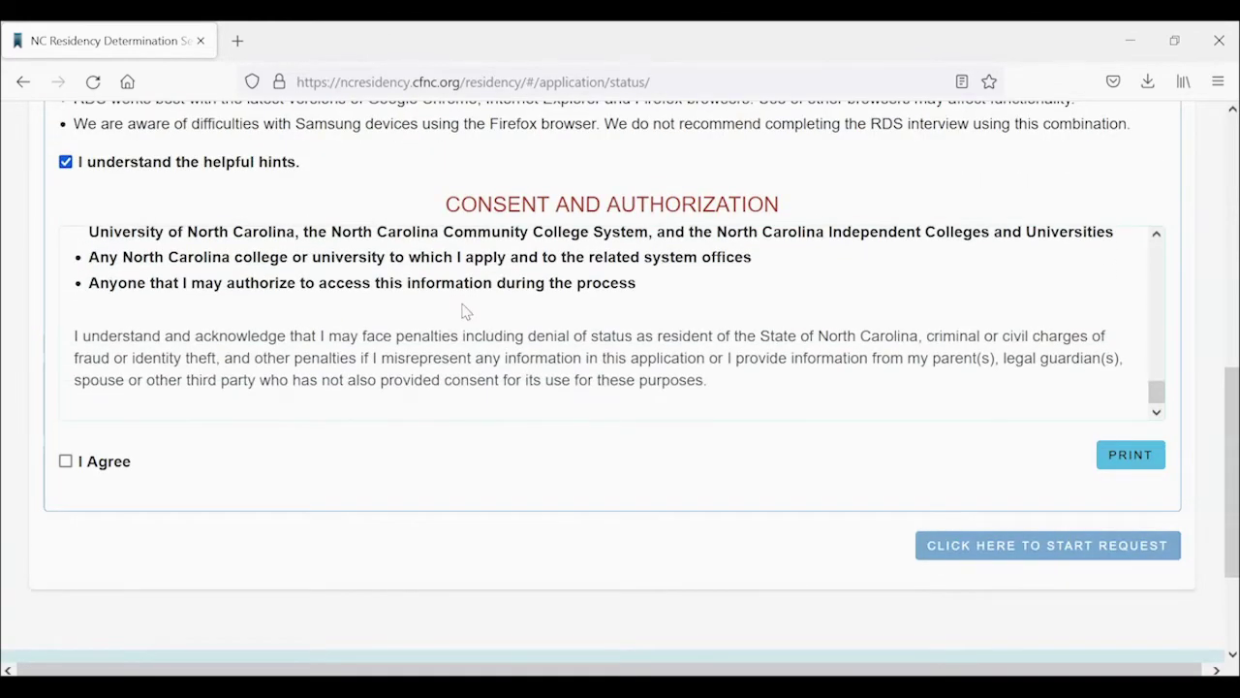
{"action": "left_click", "coordinate": [63, 462]}
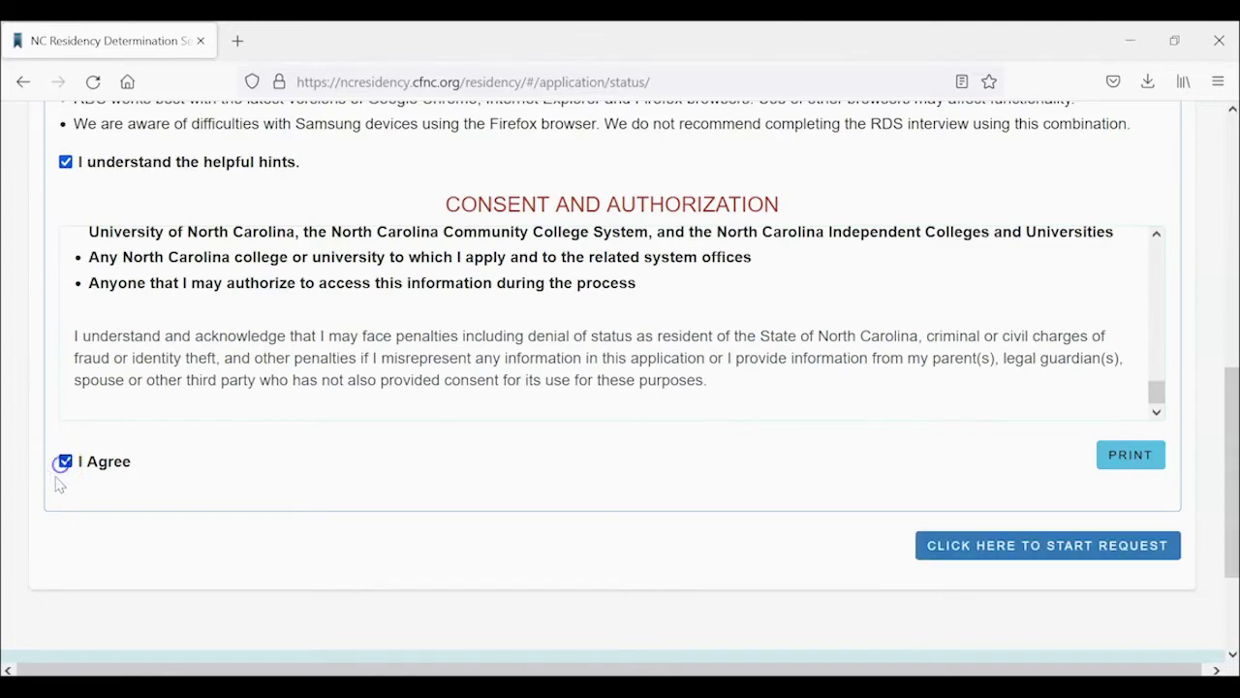
{"action": "left_click", "coordinate": [1037, 547]}
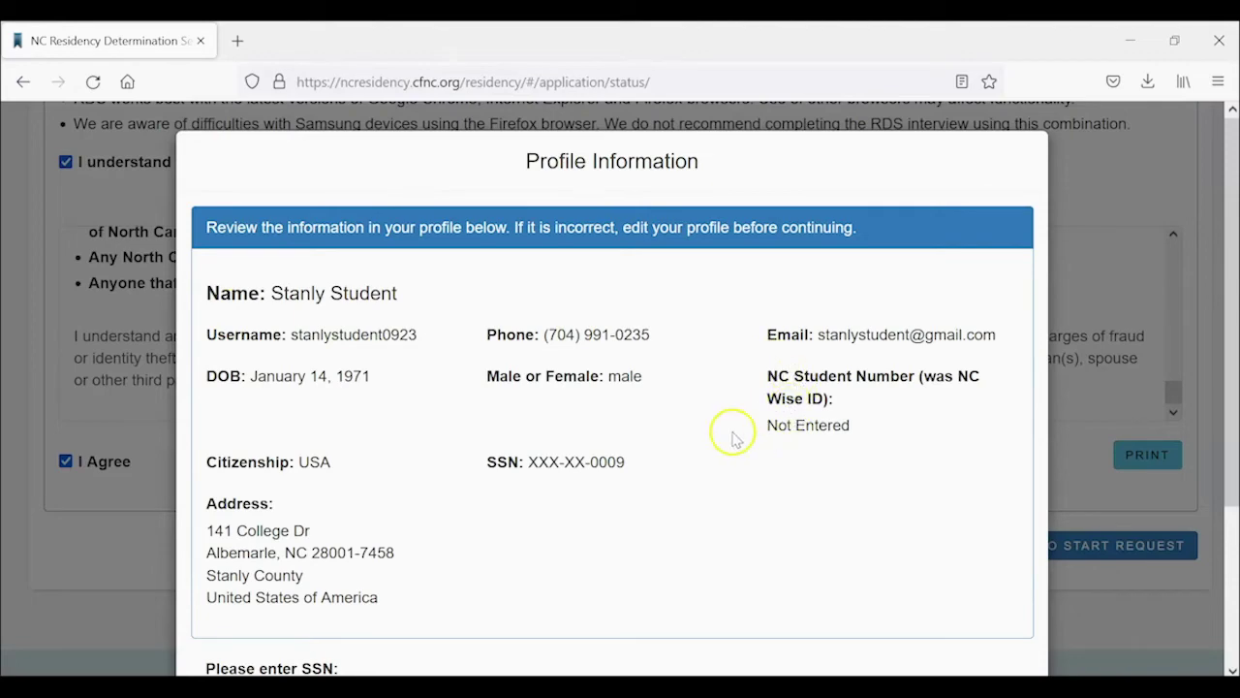
Re-enter the student's SSN, confirm the profile information is correct, and continue.
{"action": "scroll", "coordinate": [734, 506], "scroll_direction": "down", "scroll_amount": 3}
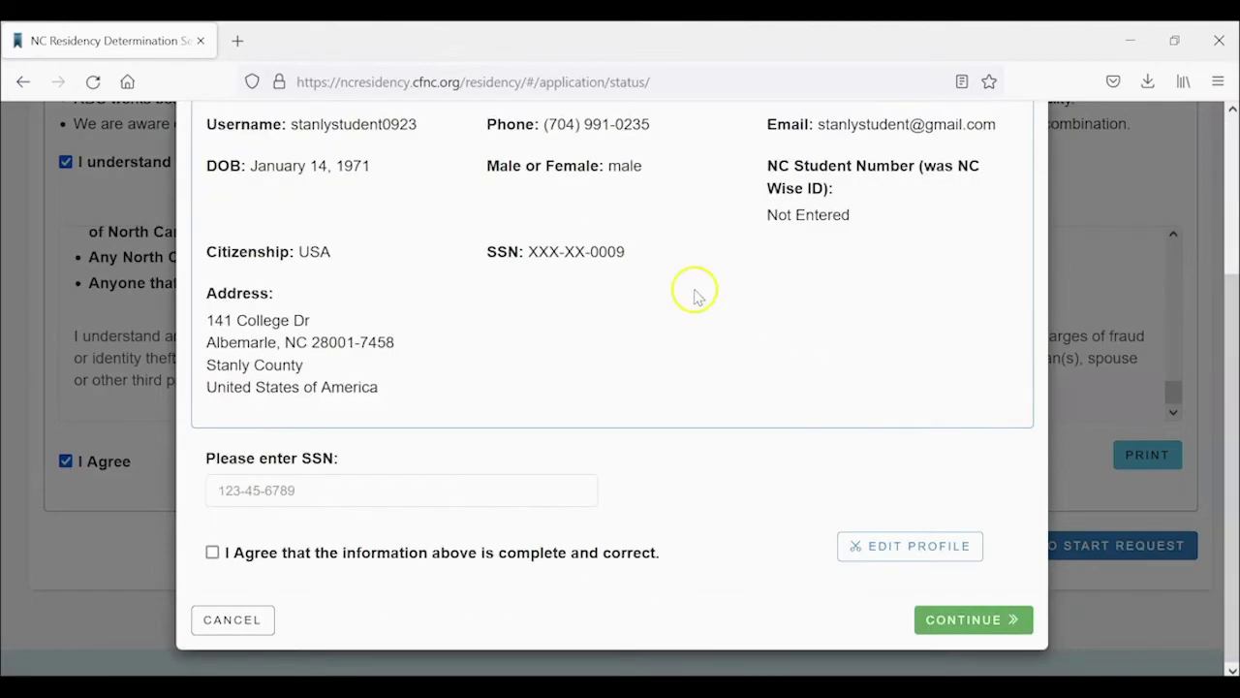
{"action": "left_click", "coordinate": [224, 491]}
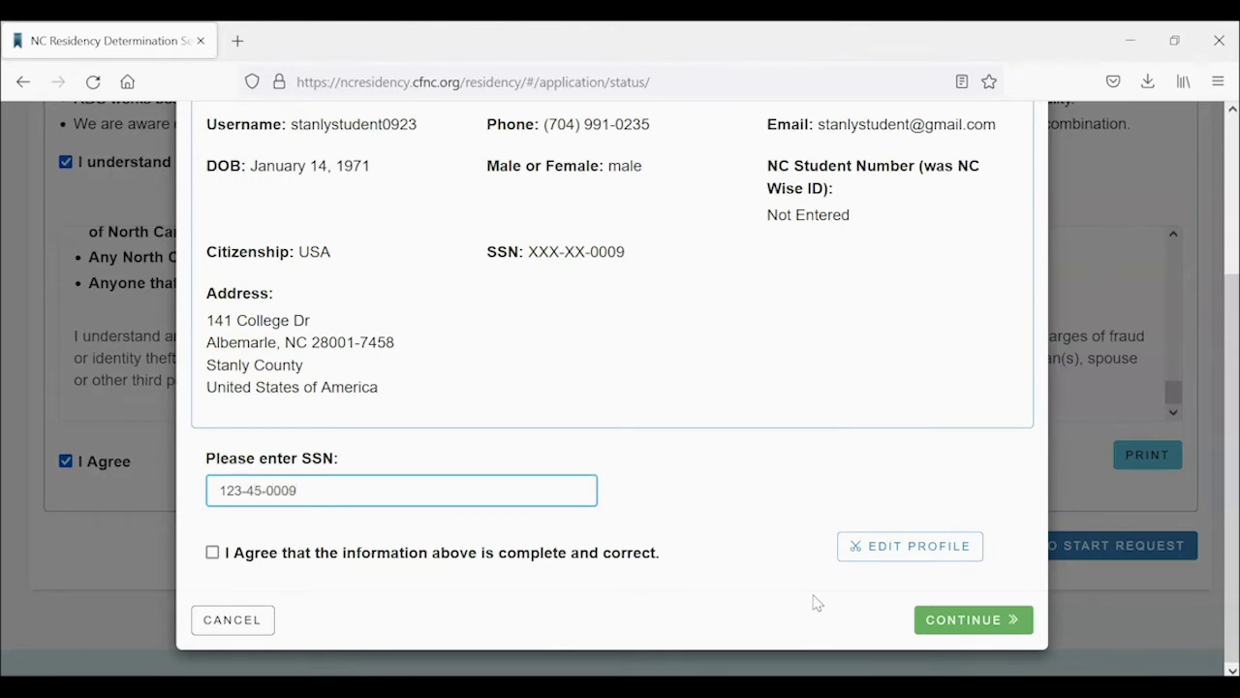
{"action": "left_click", "coordinate": [212, 551]}
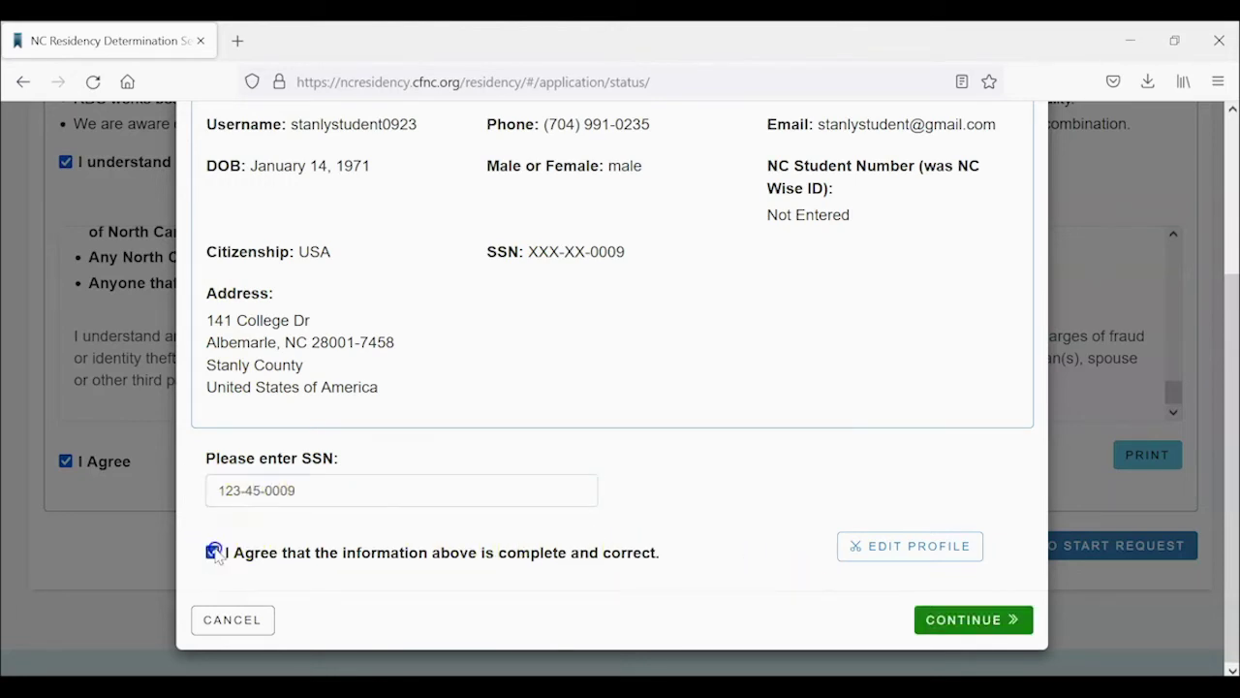
{"action": "left_click", "coordinate": [946, 627]}
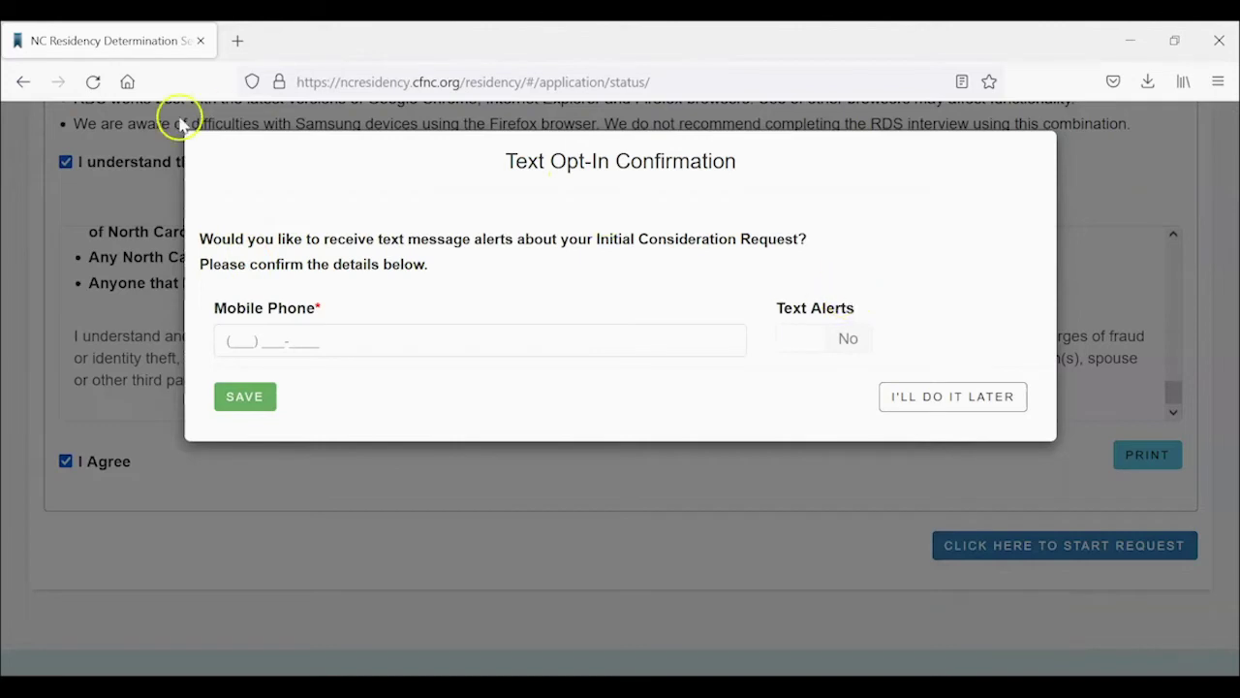
Enter a mobile phone number, decline the text alert opt-in conditions, and save.
{"action": "left_click", "coordinate": [240, 338]}
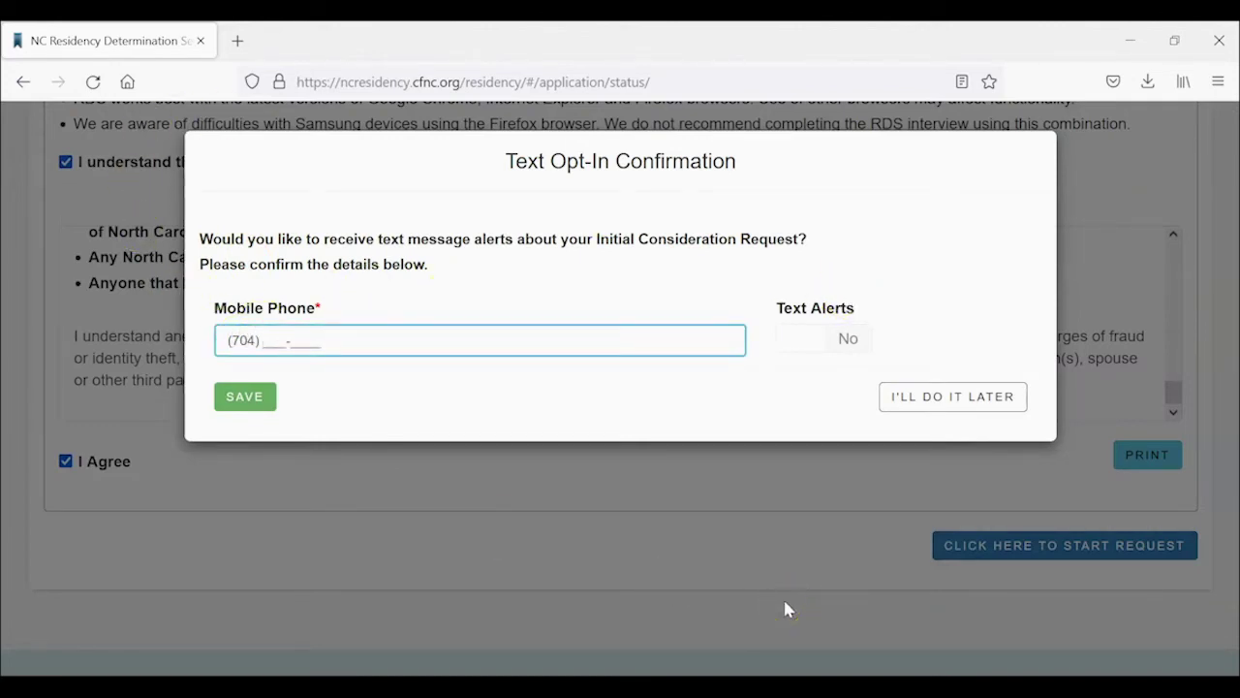
{"action": "type", "text": "704) 123-4567"}
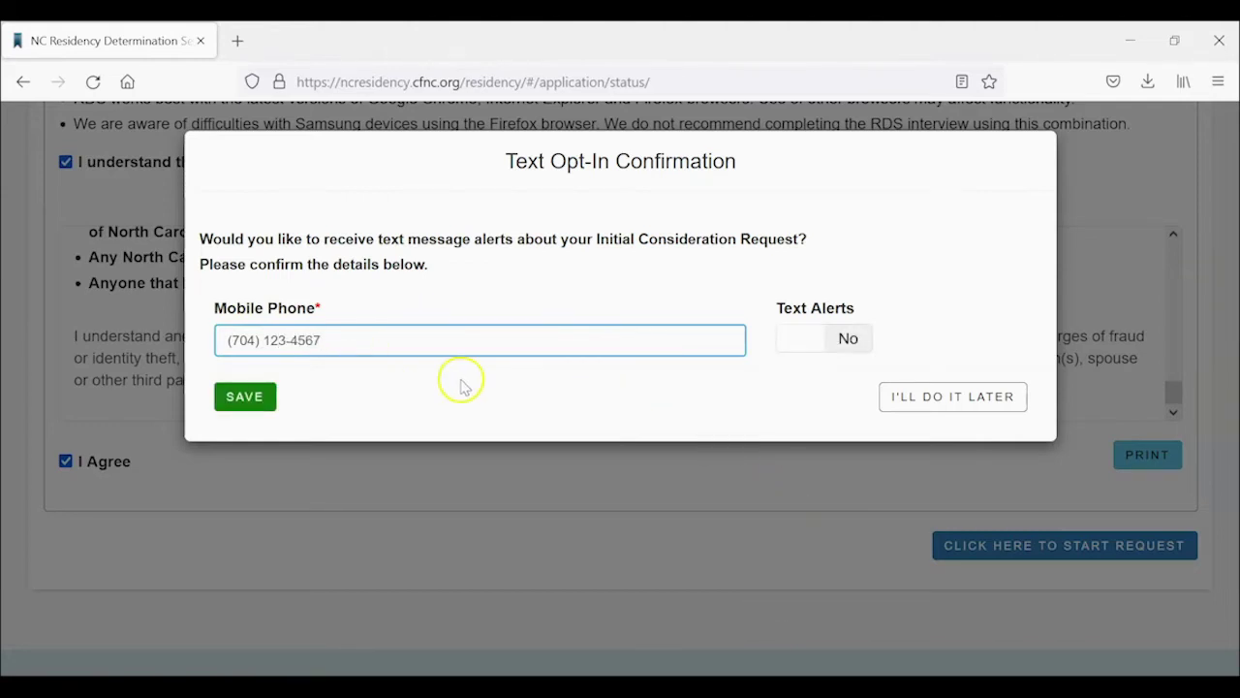
{"action": "left_click", "coordinate": [850, 344]}
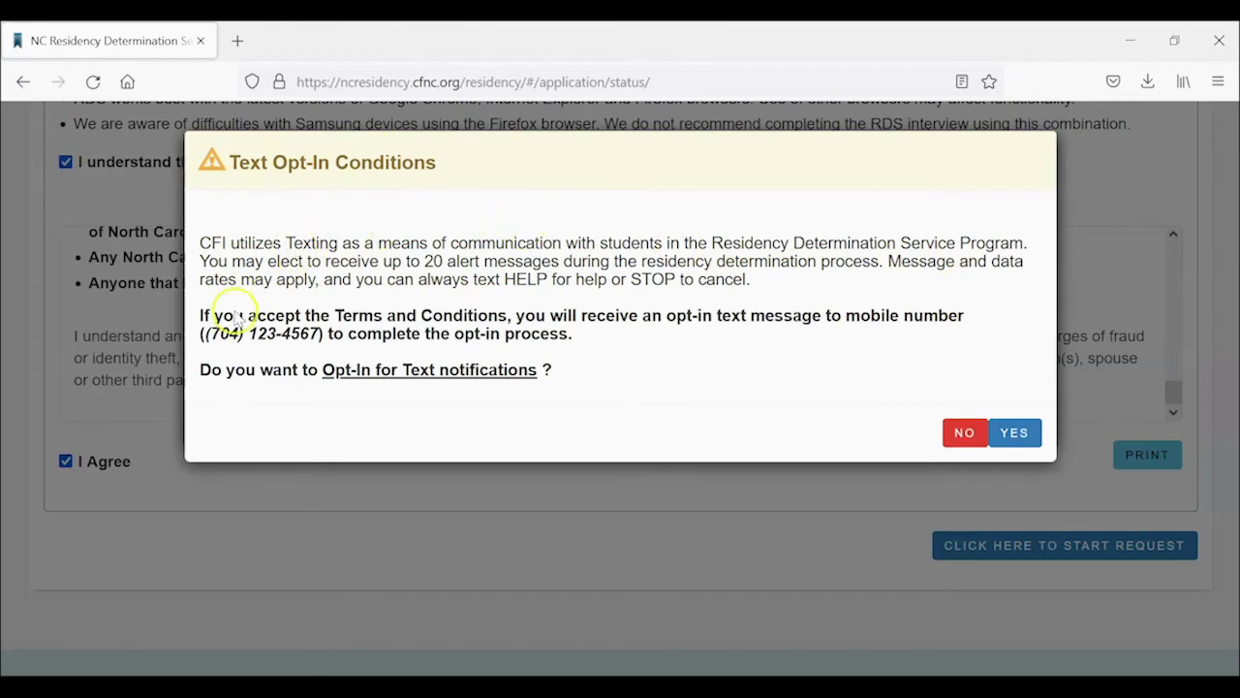
{"action": "left_click", "coordinate": [965, 435]}
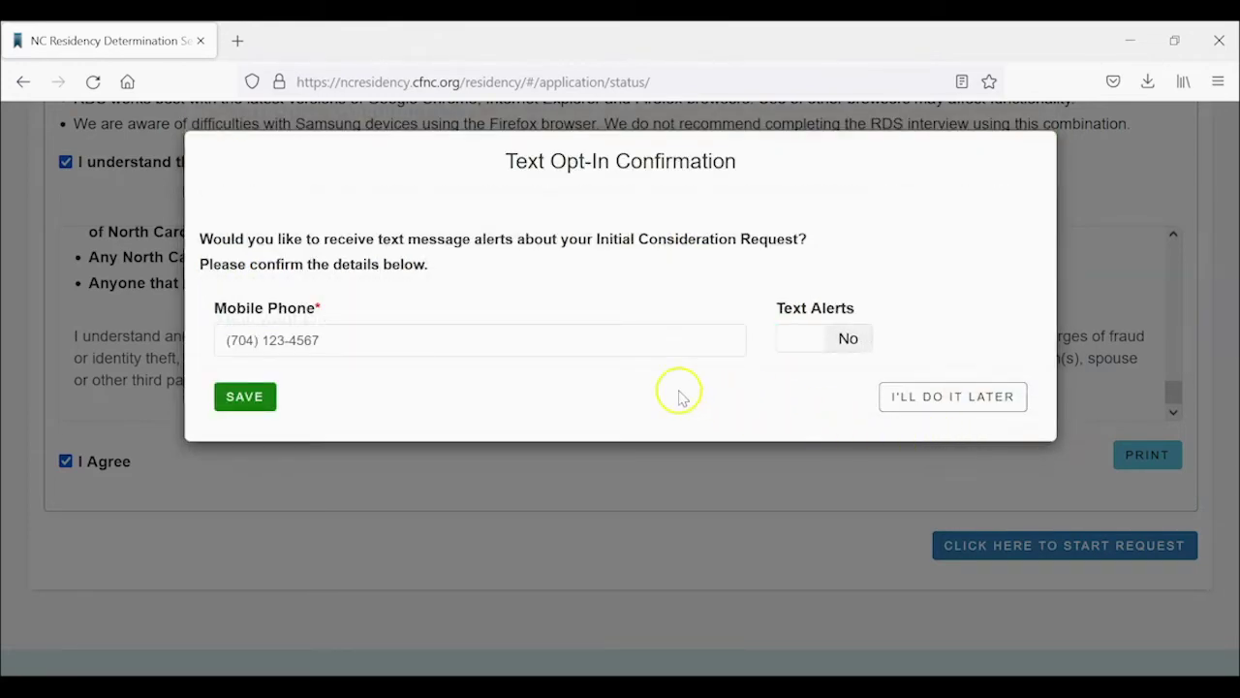
{"action": "left_click", "coordinate": [270, 392]}
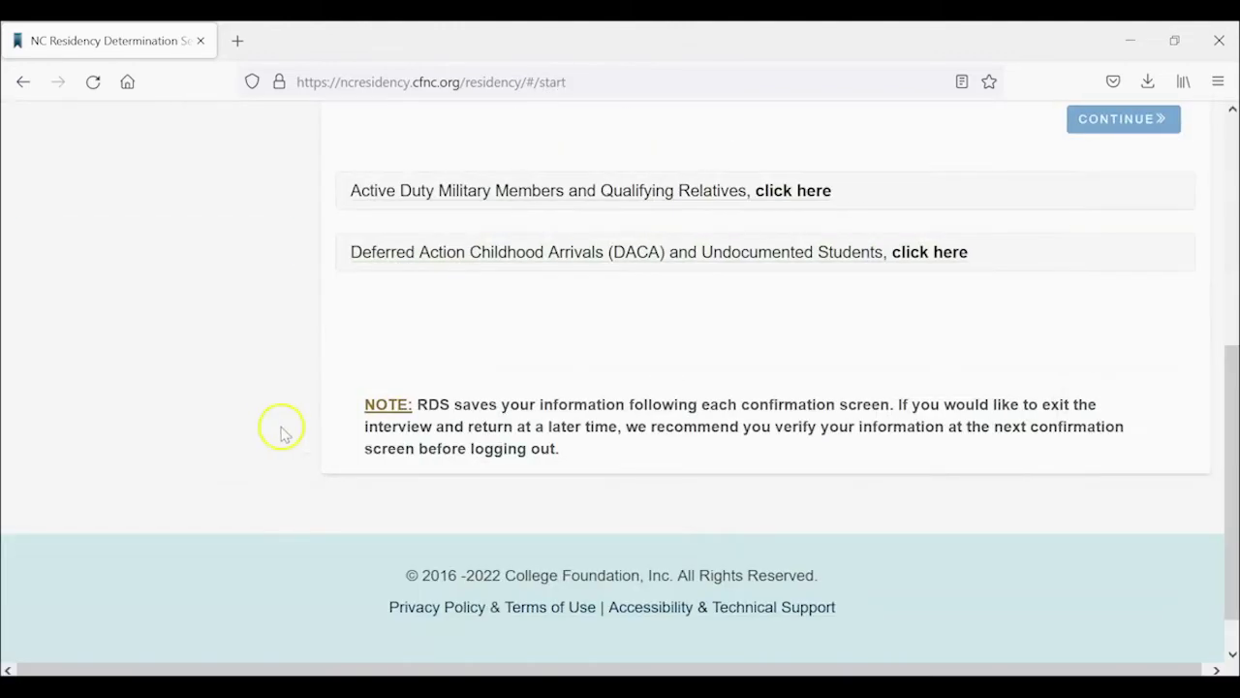
Answer Yes to claiming North Carolina residency and continue to the College Enrollment questions.
{"action": "scroll", "coordinate": [918, 427], "scroll_direction": "up", "scroll_amount": 2}
{"action": "scroll", "coordinate": [921, 426], "scroll_direction": "up", "scroll_amount": 5}
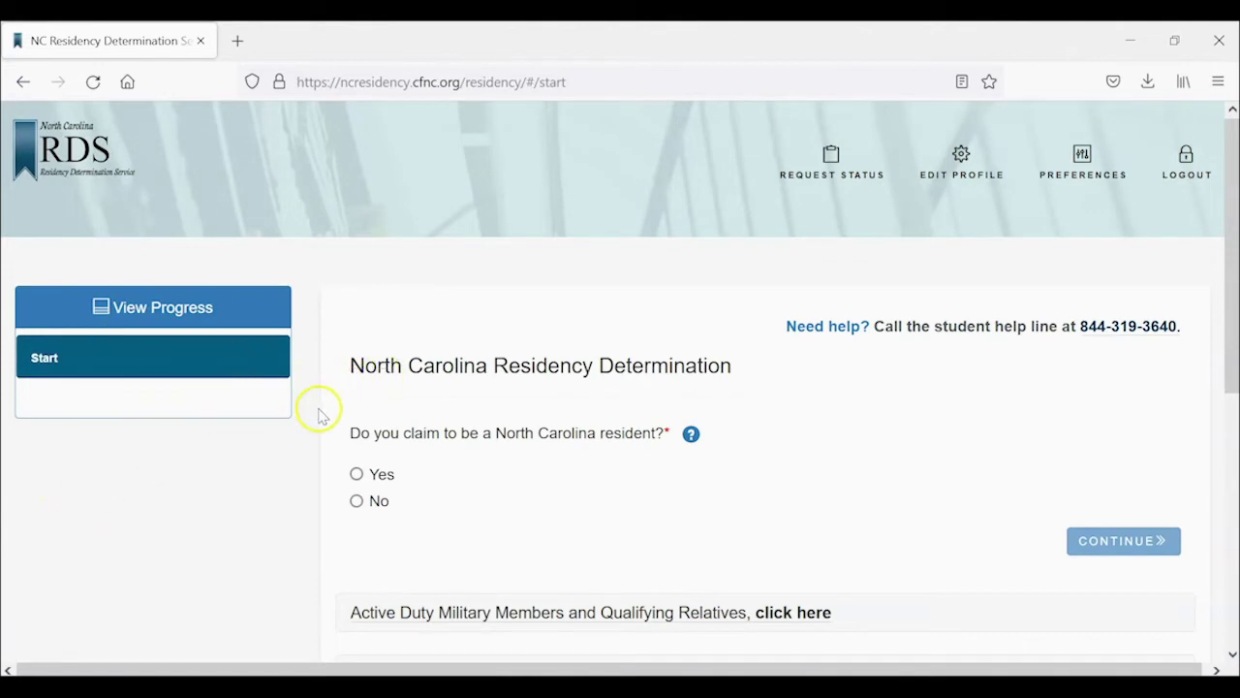
{"action": "scroll", "coordinate": [387, 397], "scroll_direction": "down", "scroll_amount": 1}
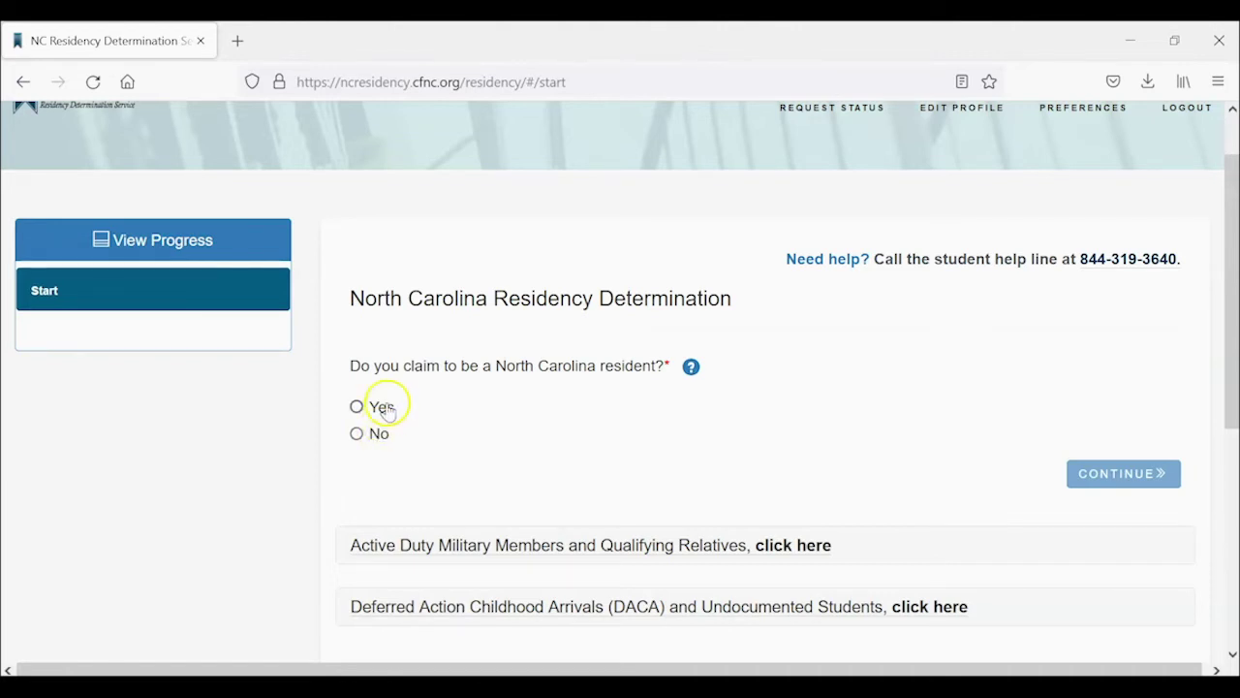
{"action": "left_click", "coordinate": [387, 407]}
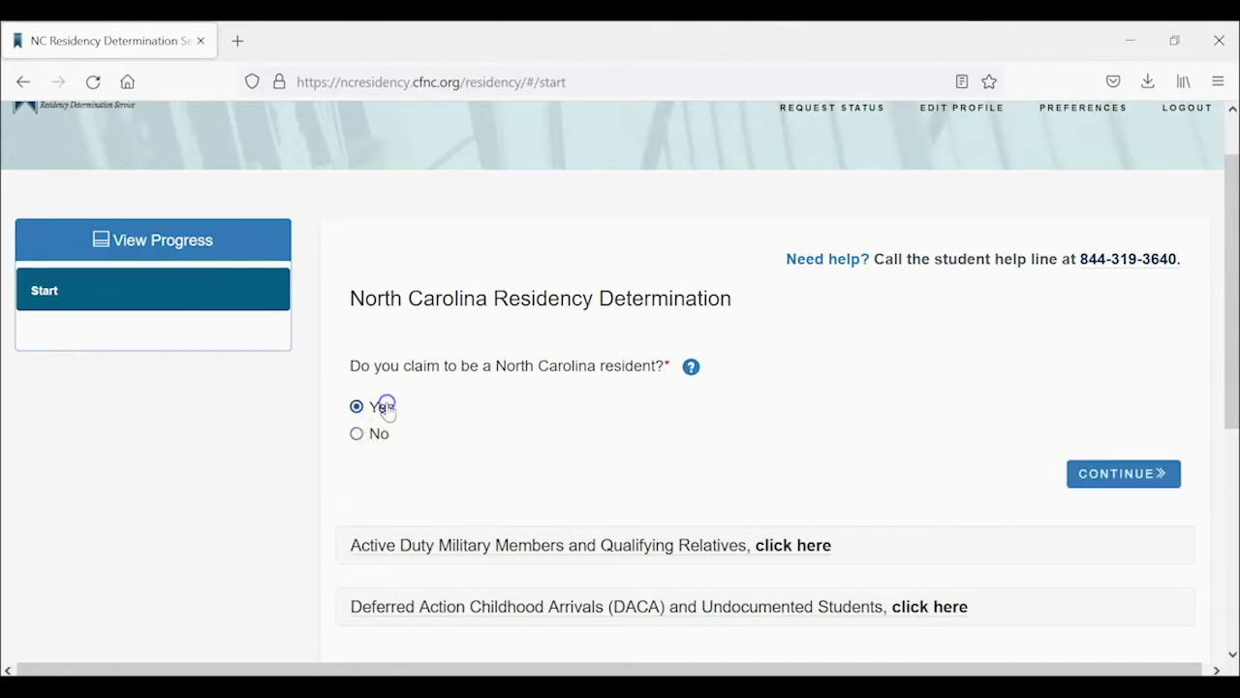
{"action": "left_click", "coordinate": [1107, 476]}
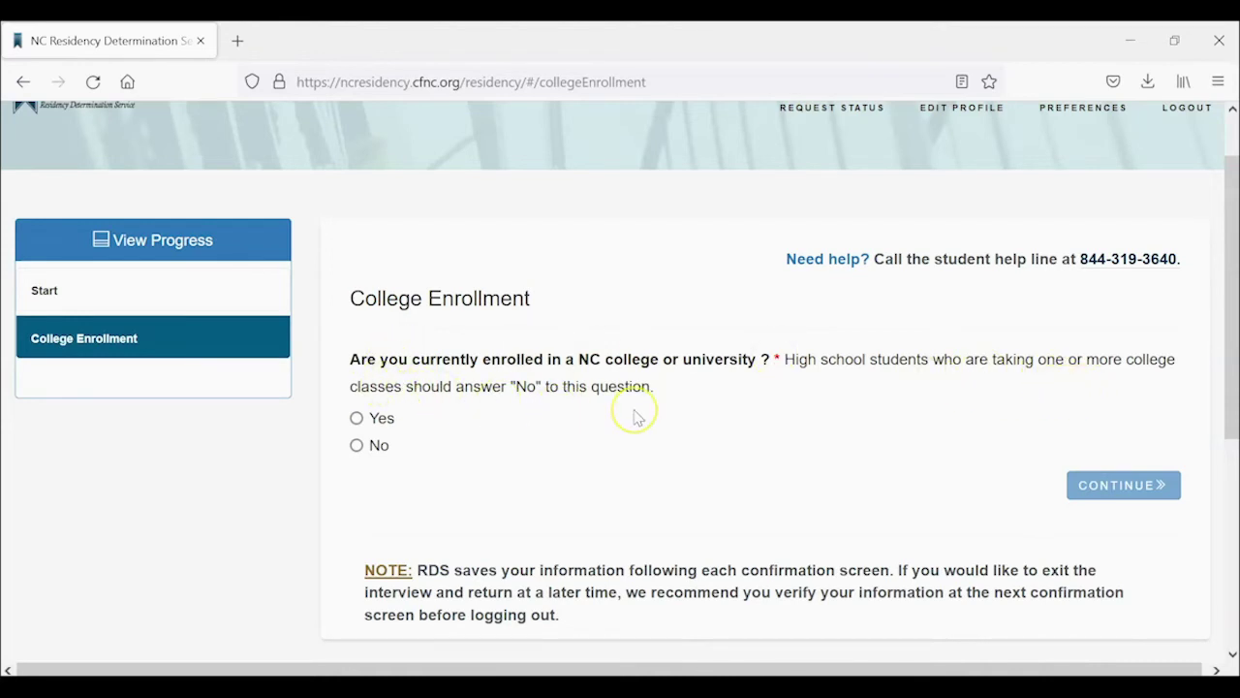
Answer not currently enrolled in an NC college, planning to start Fall (Aug-Dec) 2022.
{"action": "left_click", "coordinate": [379, 445]}
{"action": "scroll", "coordinate": [610, 456], "scroll_direction": "down", "scroll_amount": 2}
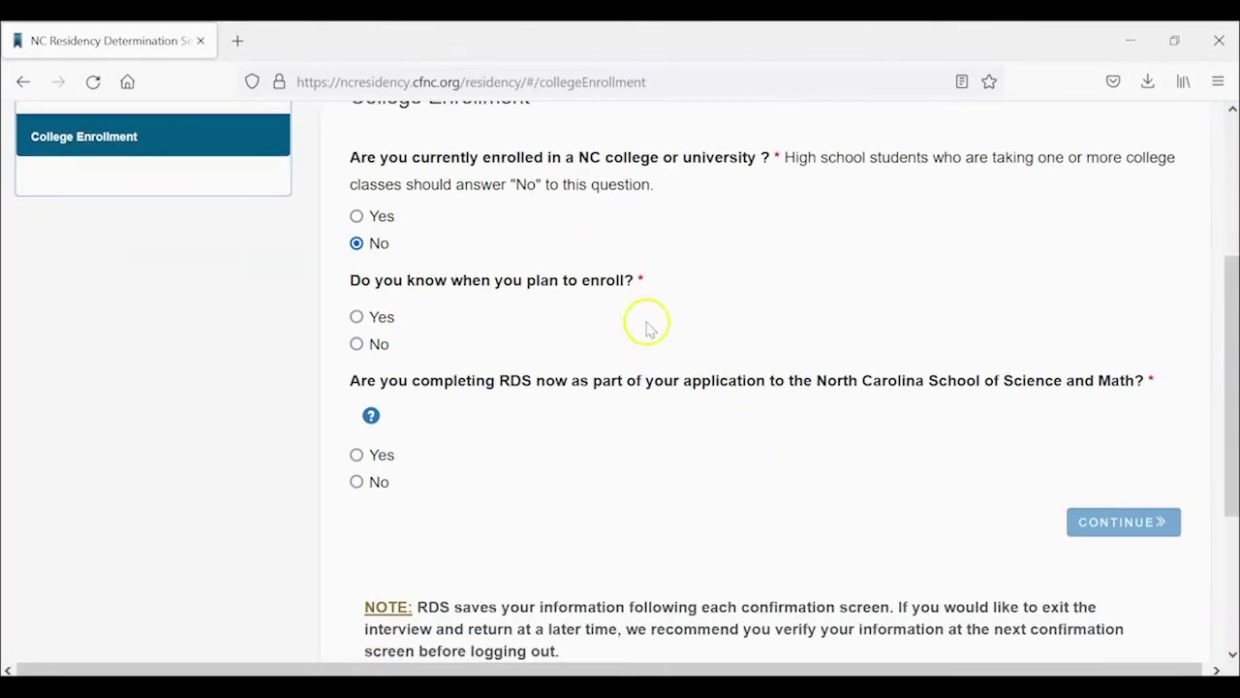
{"action": "left_click", "coordinate": [358, 317]}
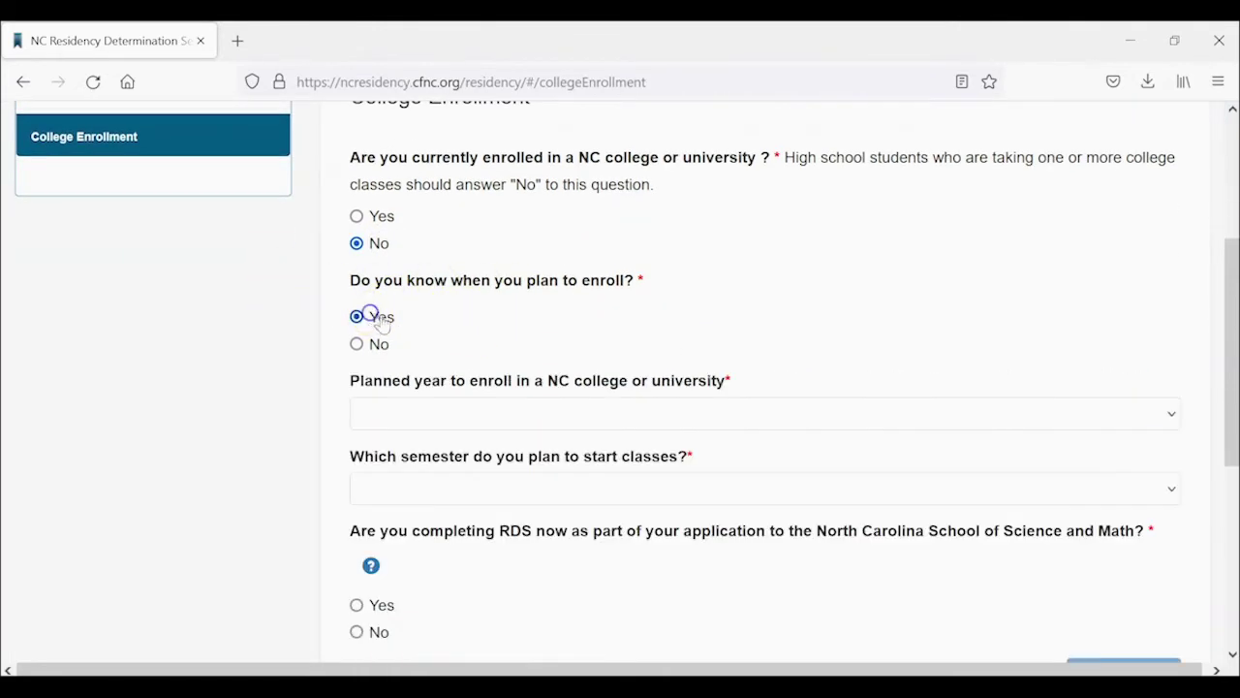
{"action": "left_click", "coordinate": [584, 425]}
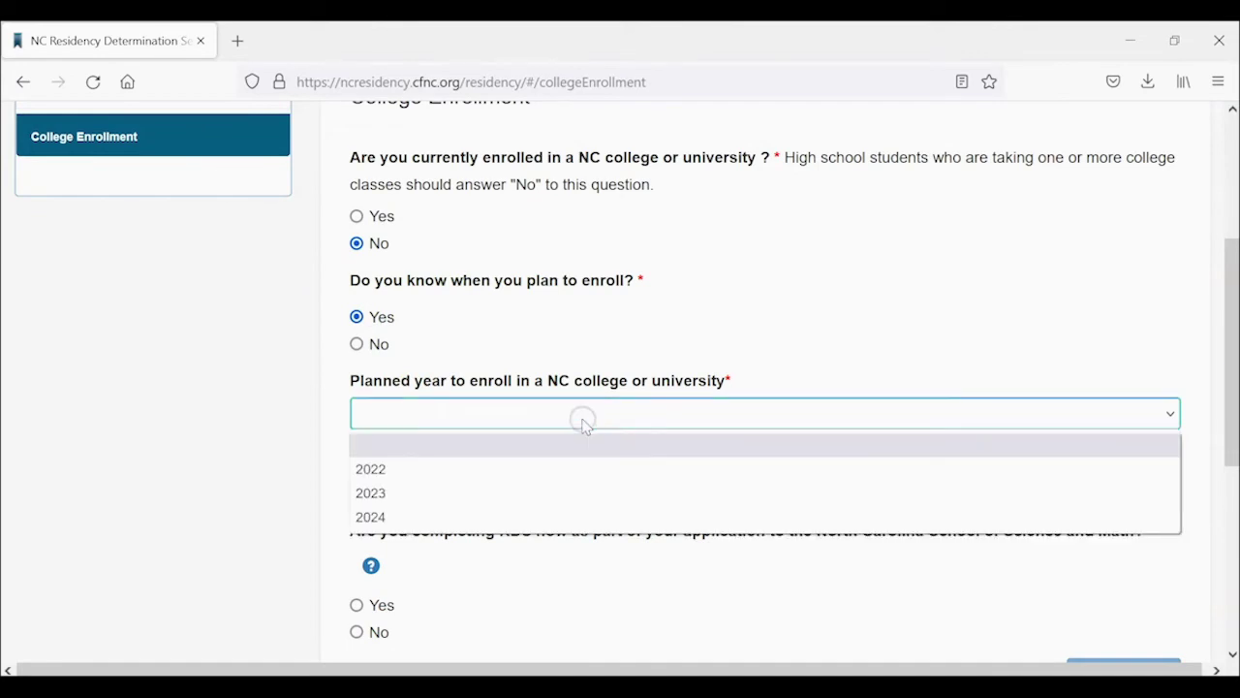
{"action": "left_click", "coordinate": [564, 474]}
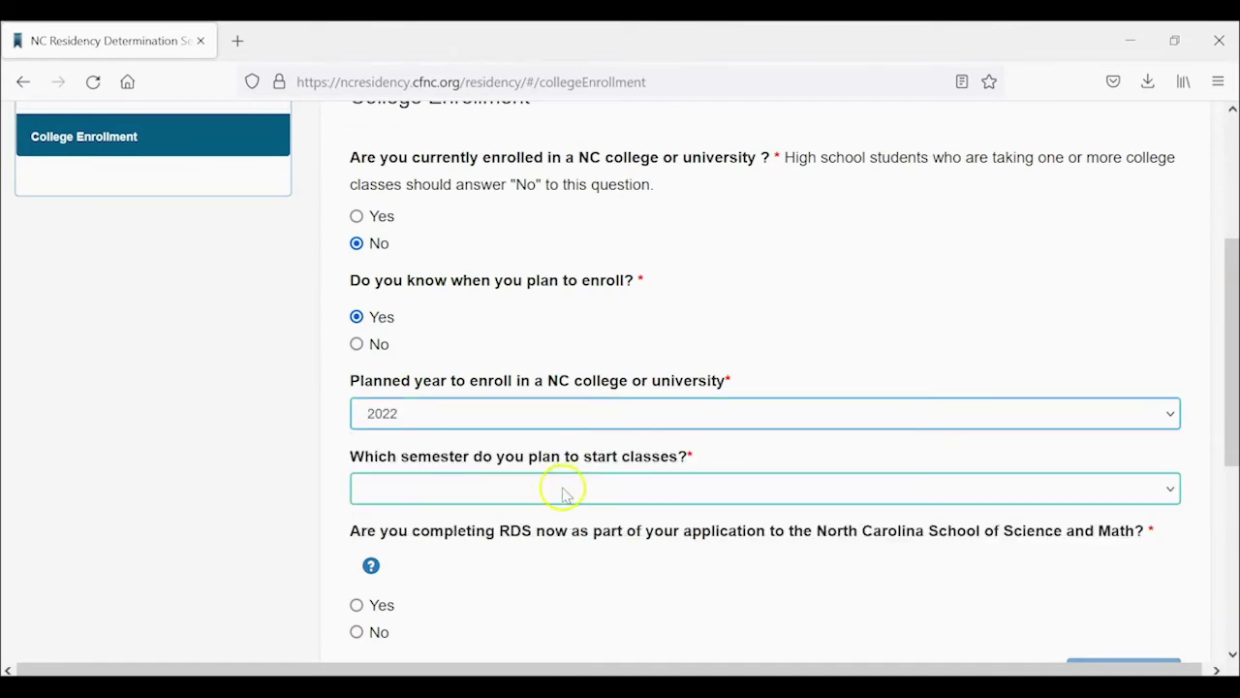
{"action": "left_click", "coordinate": [564, 489]}
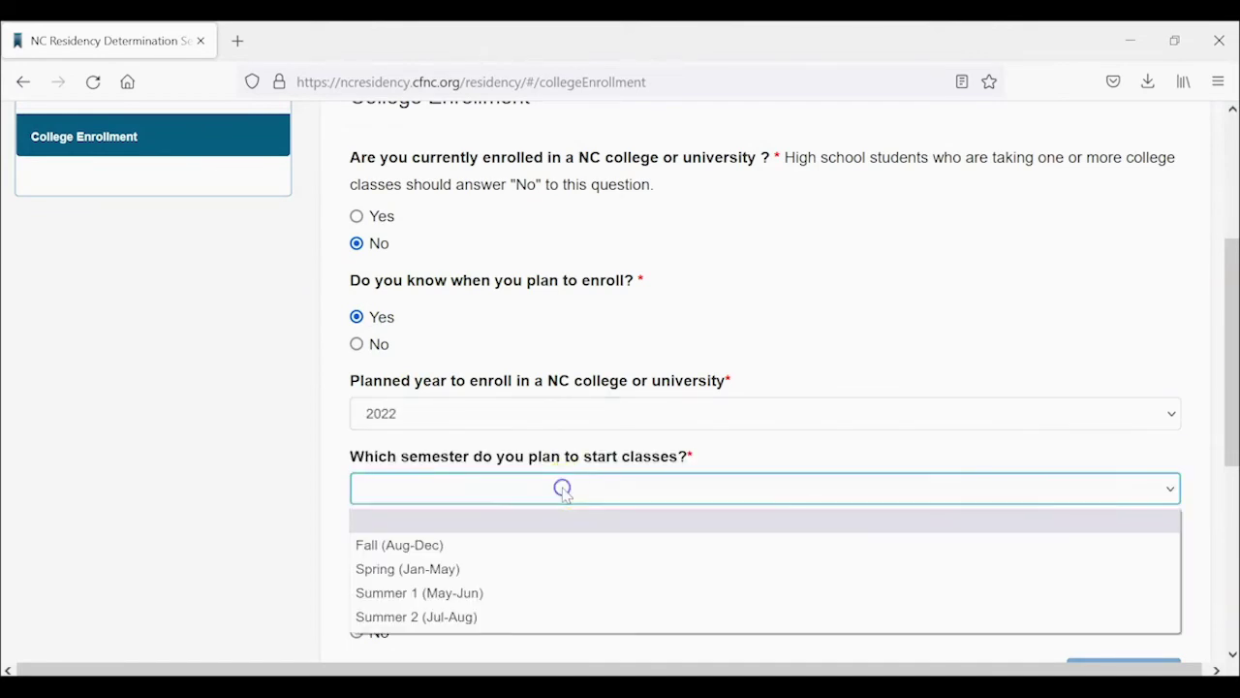
{"action": "left_click", "coordinate": [550, 548]}
Answer No to applying to NCSSM, then submit and confirm the enrollment answers.
{"action": "scroll", "coordinate": [557, 548], "scroll_direction": "down", "scroll_amount": 3}
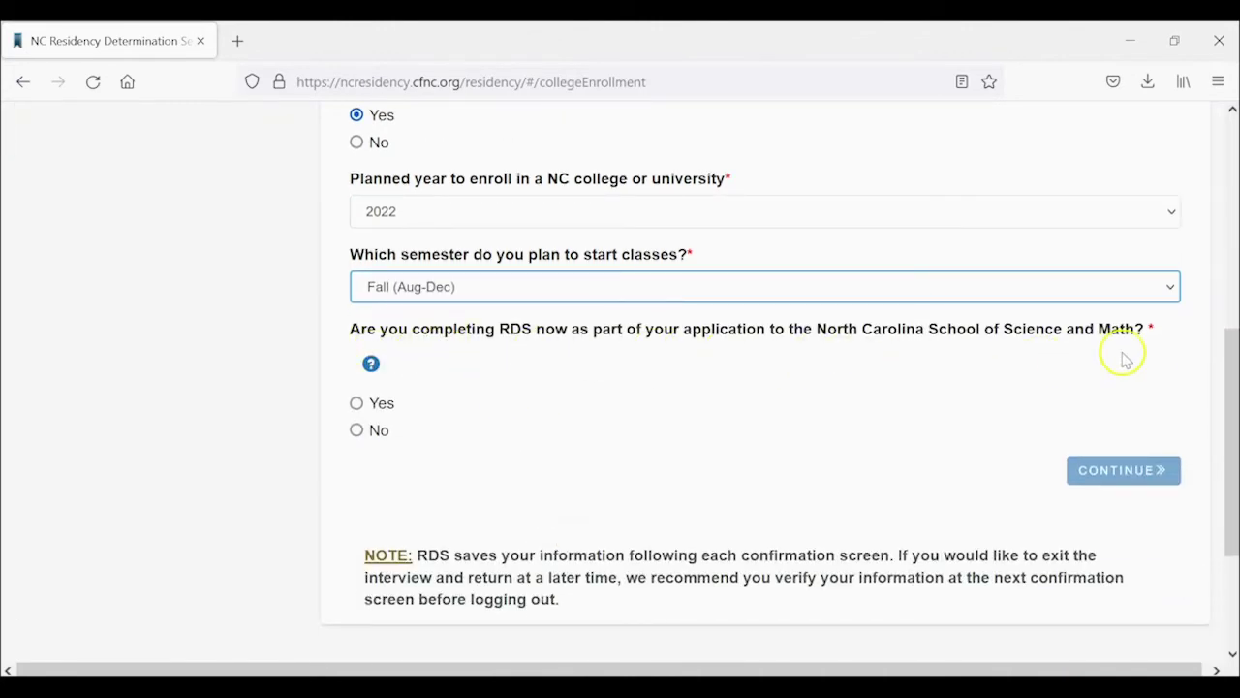
{"action": "left_click", "coordinate": [383, 431]}
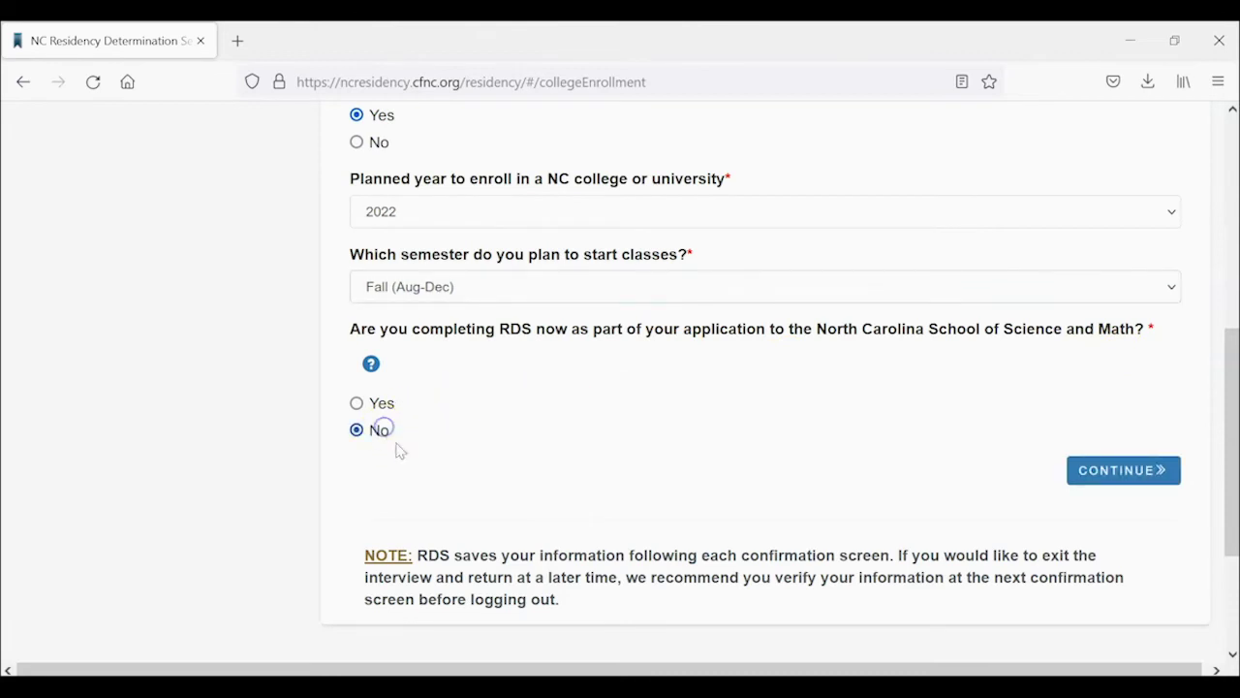
{"action": "left_click", "coordinate": [1105, 473]}
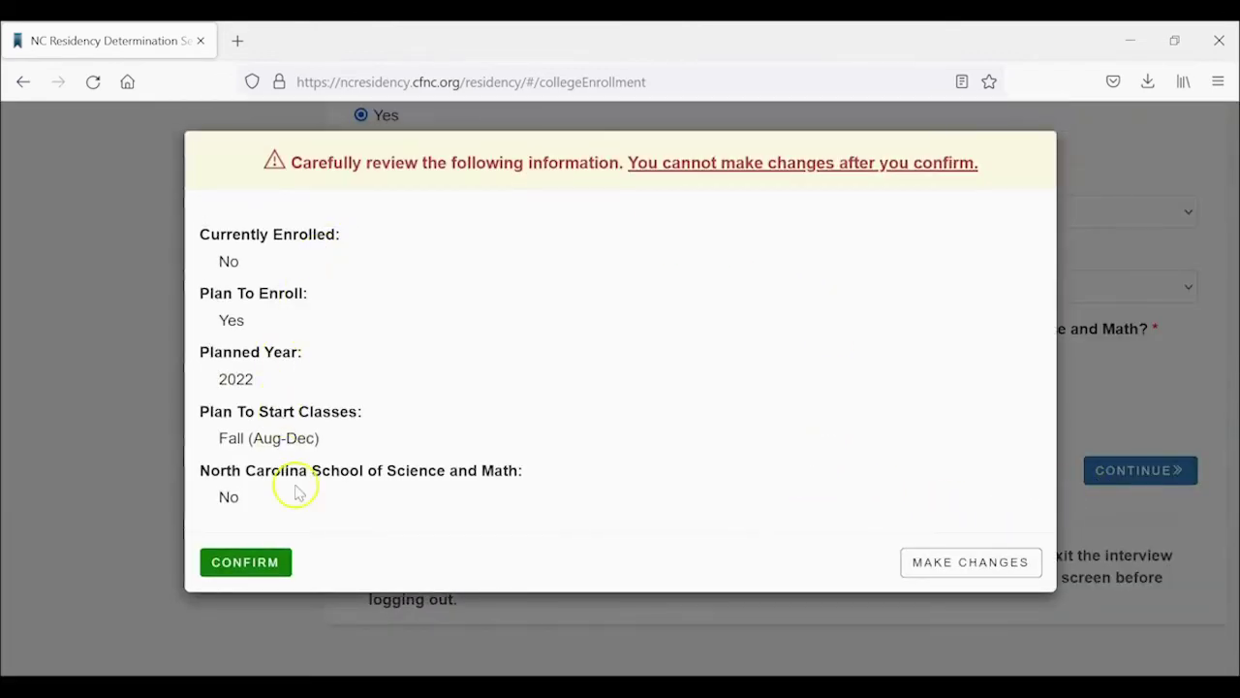
{"action": "left_click", "coordinate": [258, 560]}
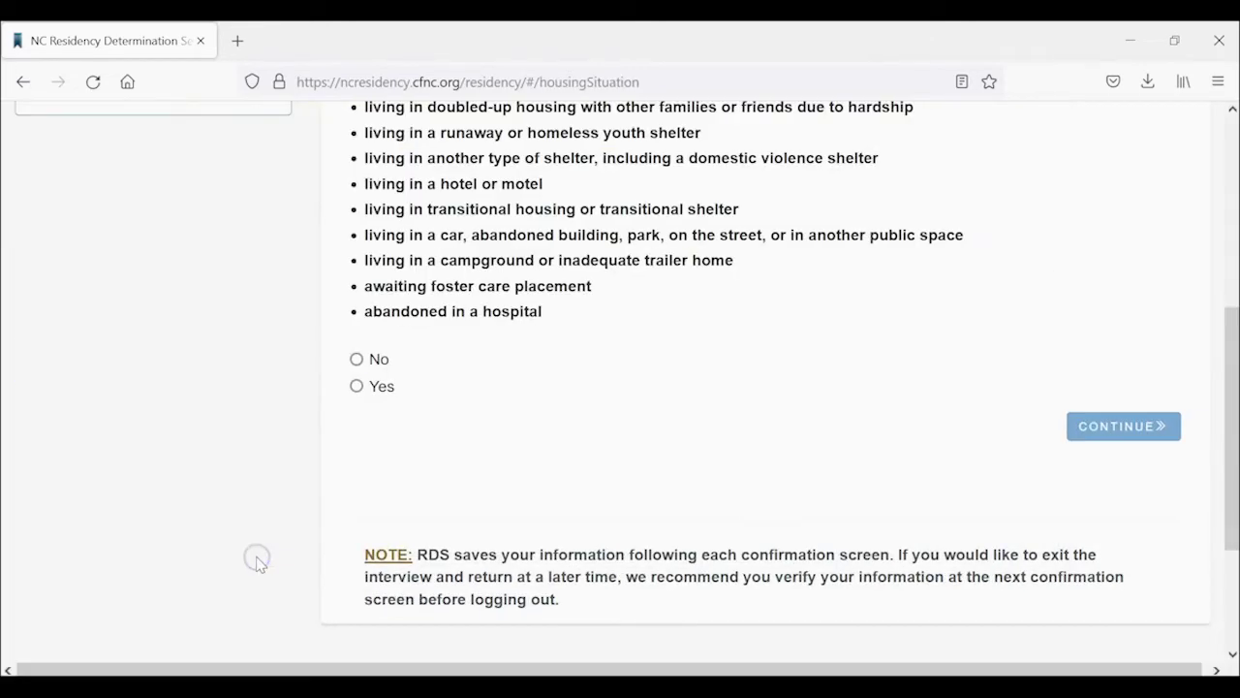
Answer No on Housing Information and confirm it in the review dialog.
{"action": "scroll", "coordinate": [560, 364], "scroll_direction": "up", "scroll_amount": 5}
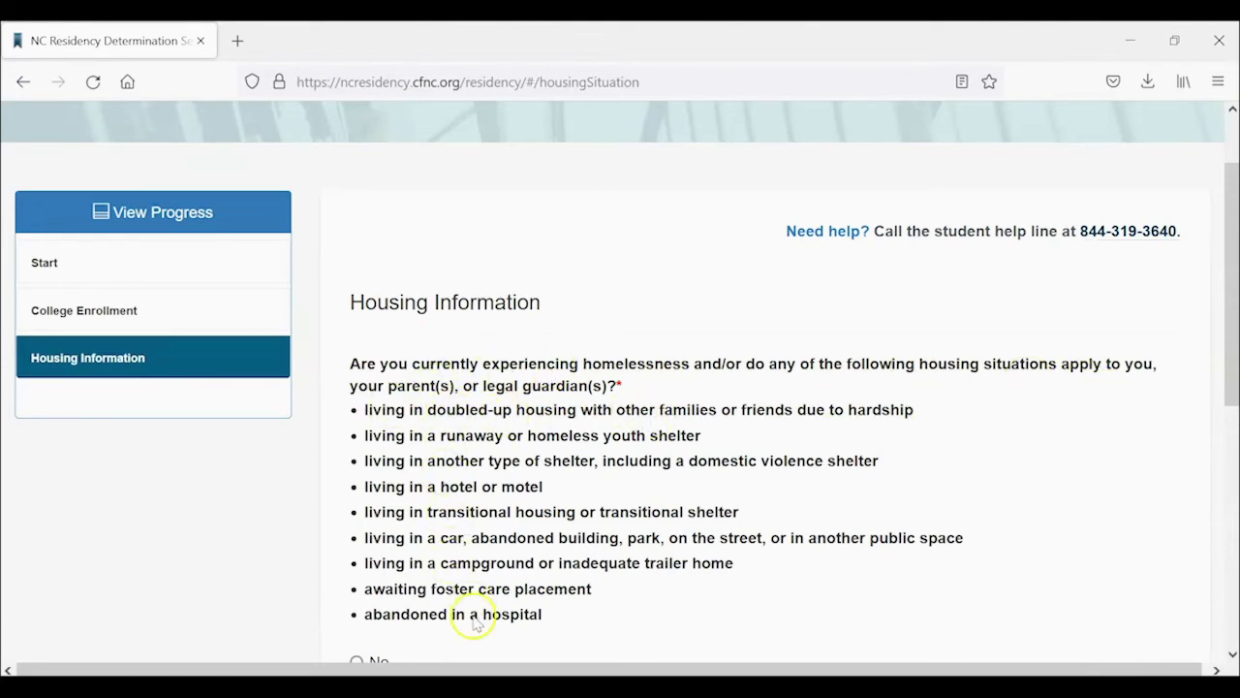
{"action": "scroll", "coordinate": [475, 622], "scroll_direction": "down", "scroll_amount": 5}
{"action": "left_click", "coordinate": [373, 358]}
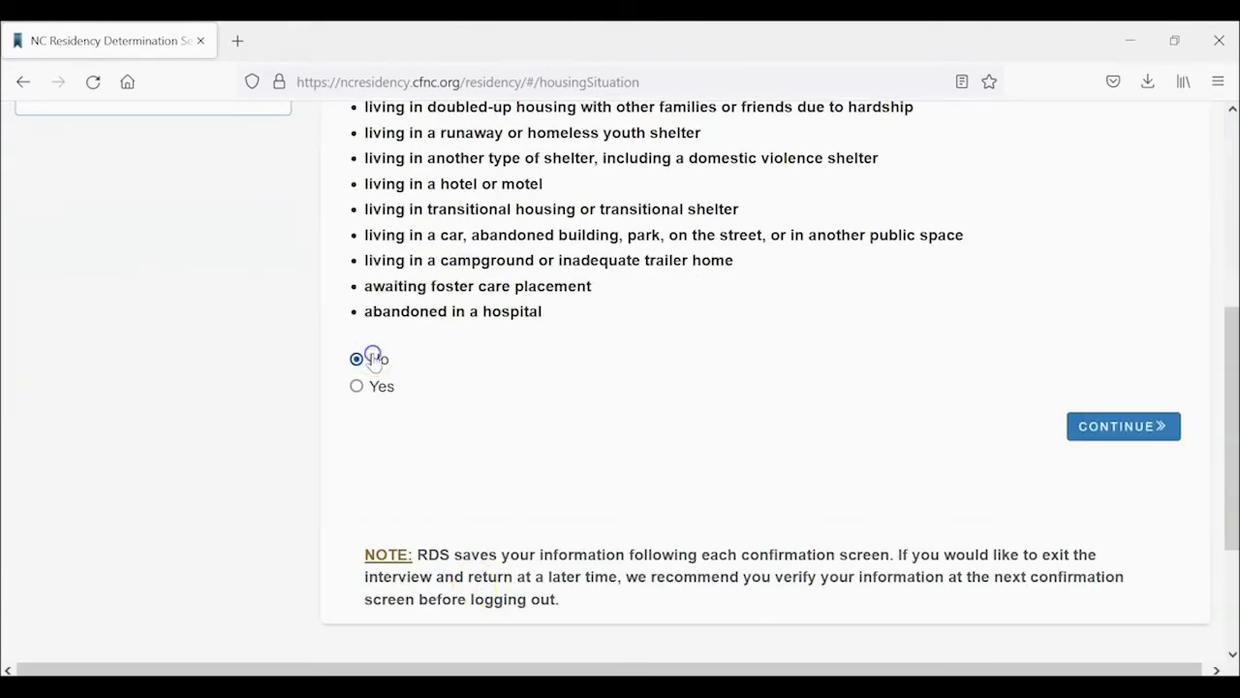
{"action": "left_click", "coordinate": [1087, 437]}
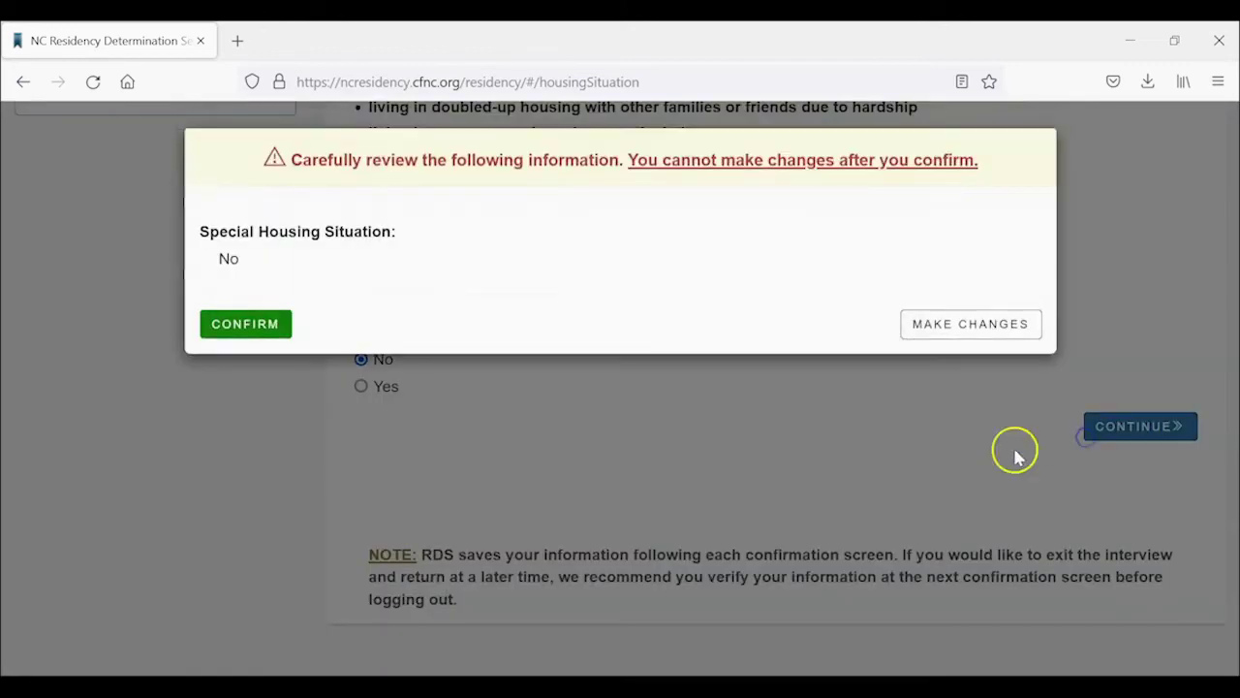
{"action": "left_click", "coordinate": [217, 330]}
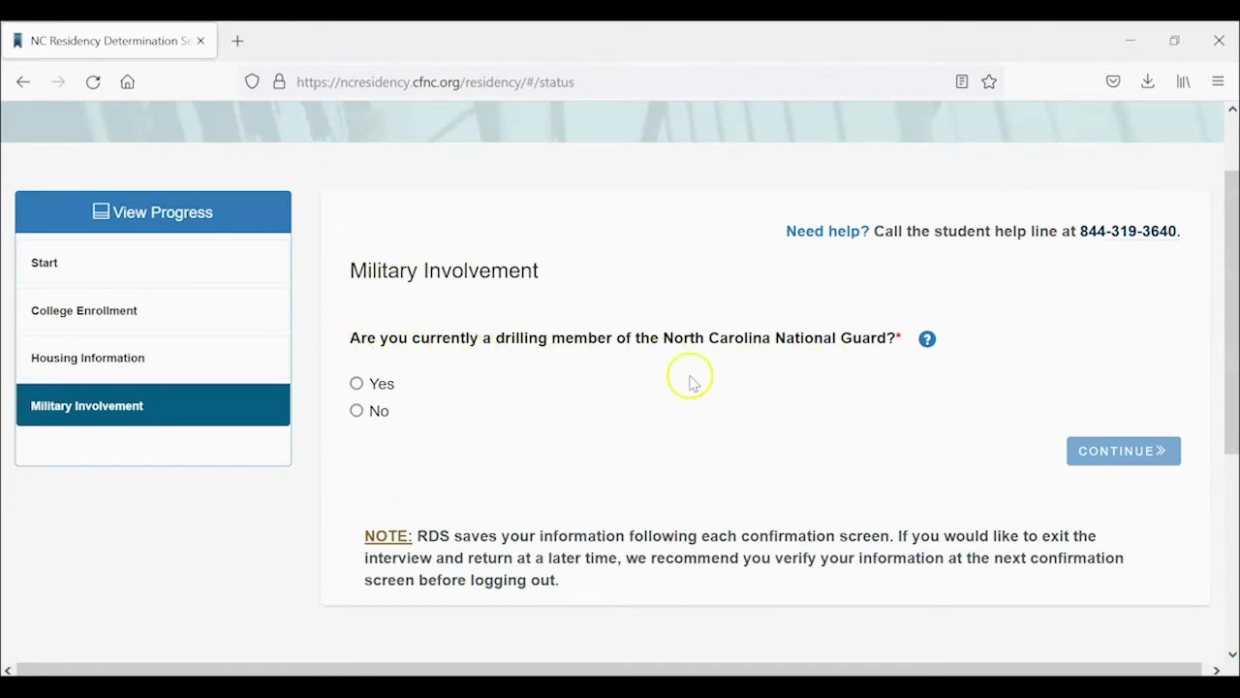
Answer No to National Guard membership and No to family military service, then continue.
{"action": "left_click", "coordinate": [356, 410]}
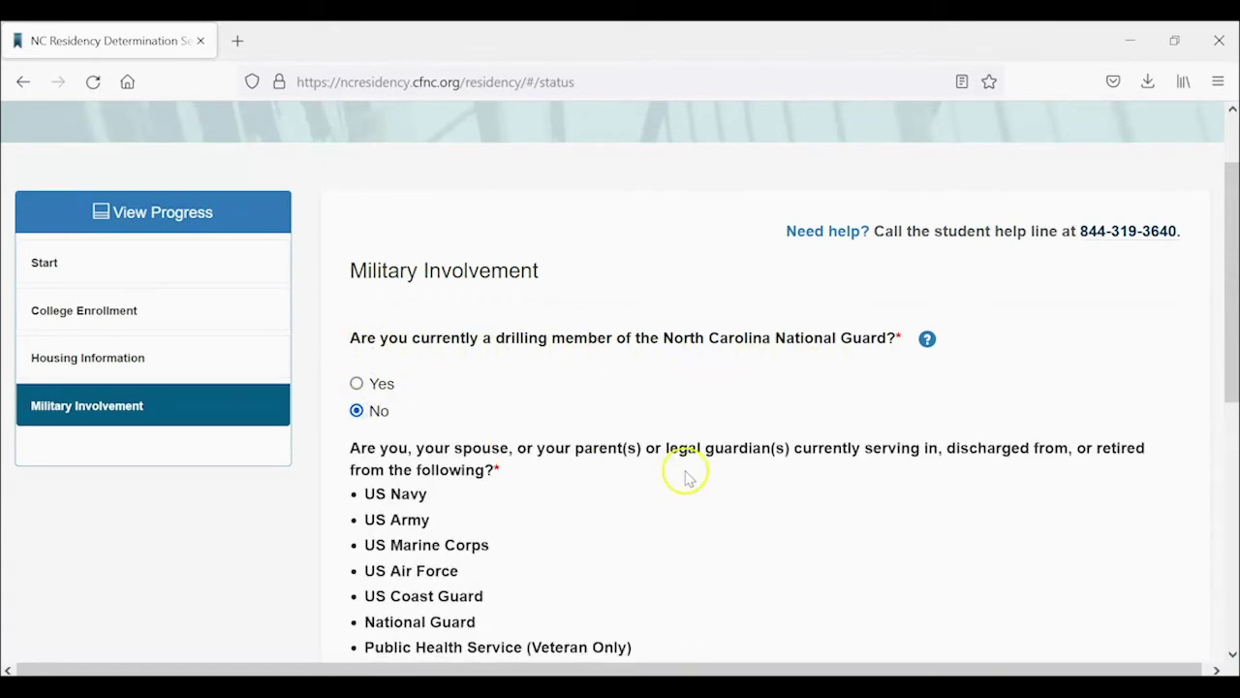
{"action": "scroll", "coordinate": [687, 474], "scroll_direction": "down", "scroll_amount": 2}
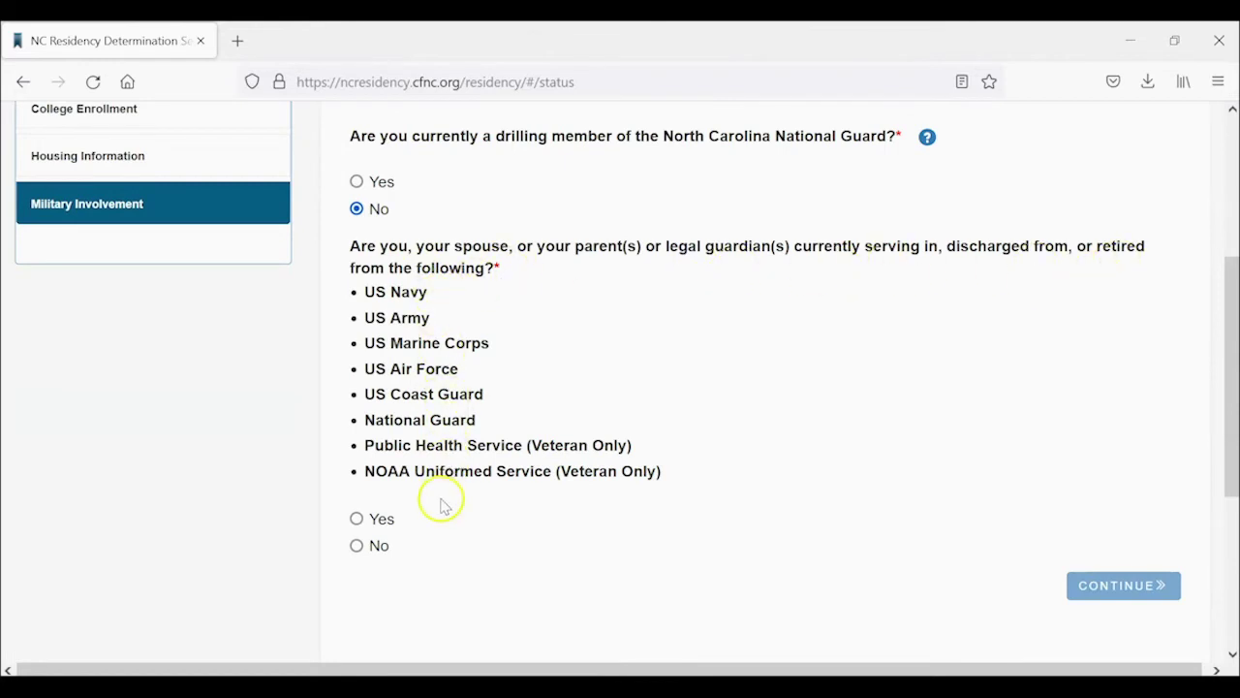
{"action": "left_click", "coordinate": [358, 546]}
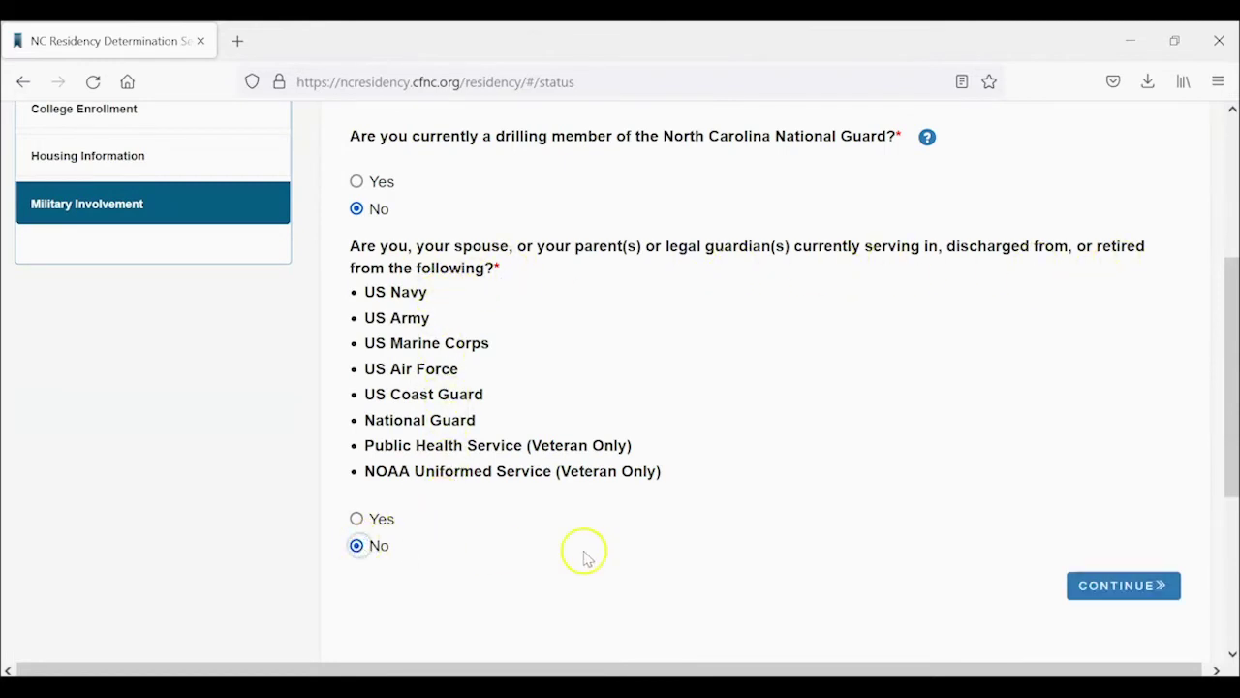
{"action": "left_click", "coordinate": [1096, 591]}
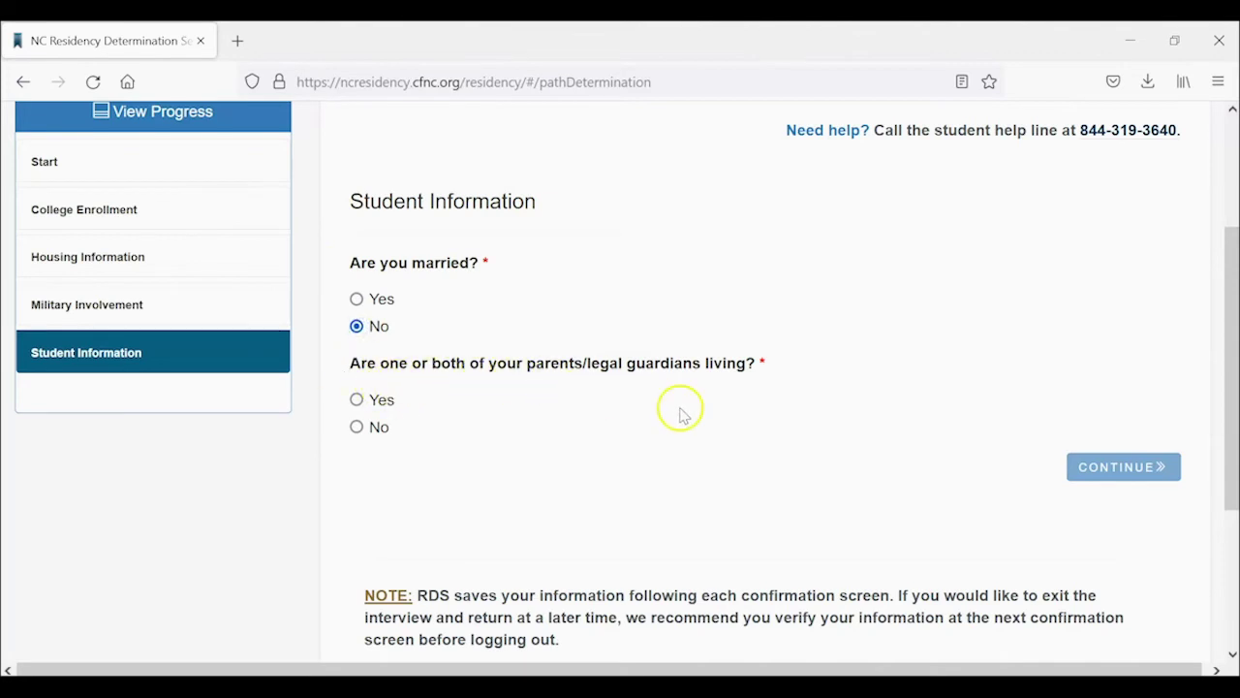
Answer that parents are living but provide no financial support, then confirm Student Information.
{"action": "left_click", "coordinate": [387, 408]}
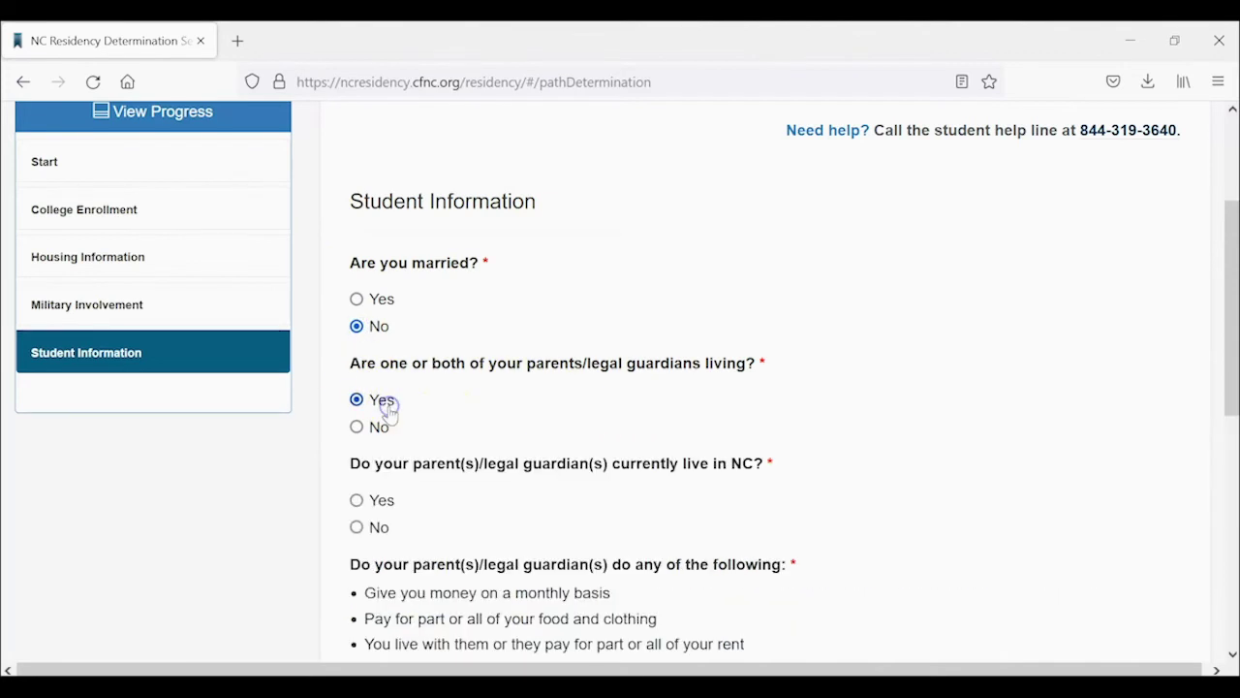
{"action": "scroll", "coordinate": [571, 453], "scroll_direction": "down", "scroll_amount": 3}
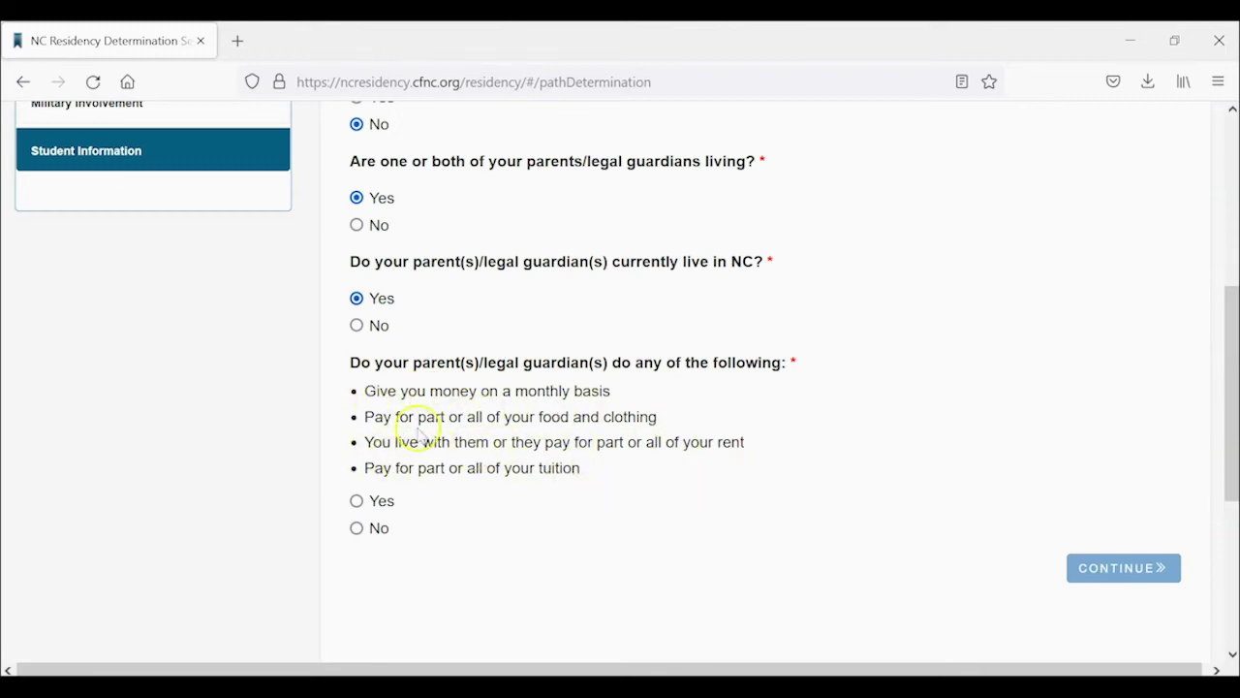
{"action": "left_click", "coordinate": [378, 529]}
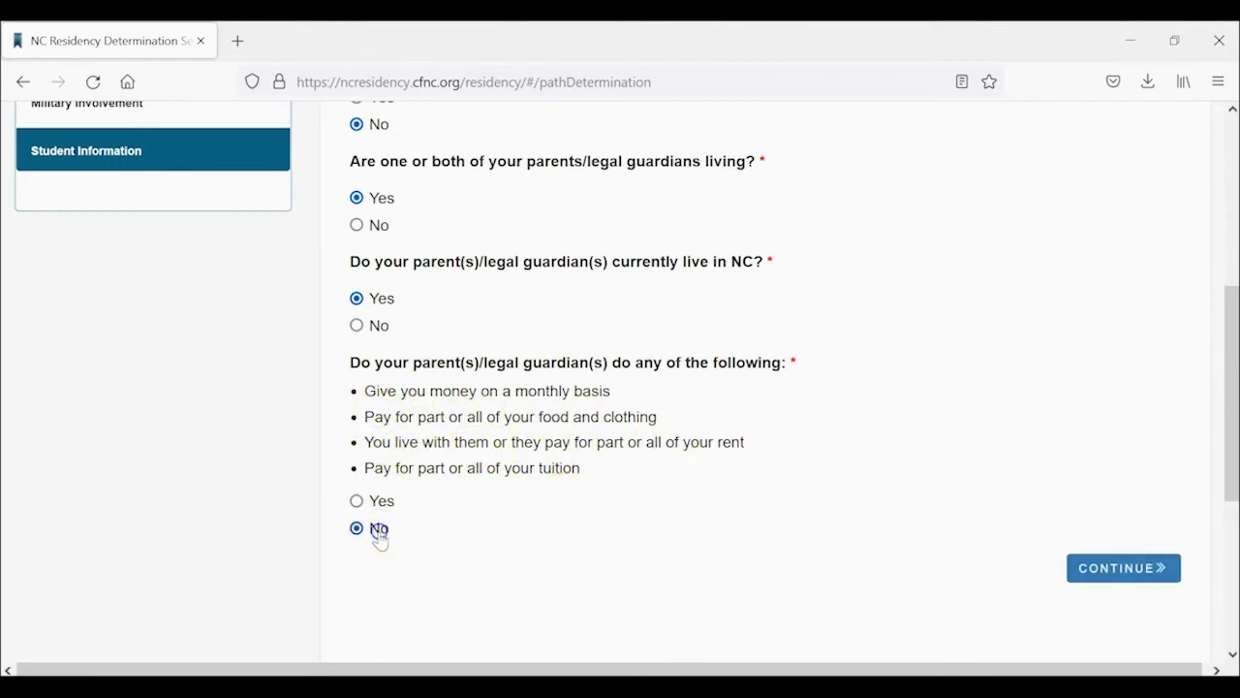
{"action": "left_click", "coordinate": [1142, 575]}
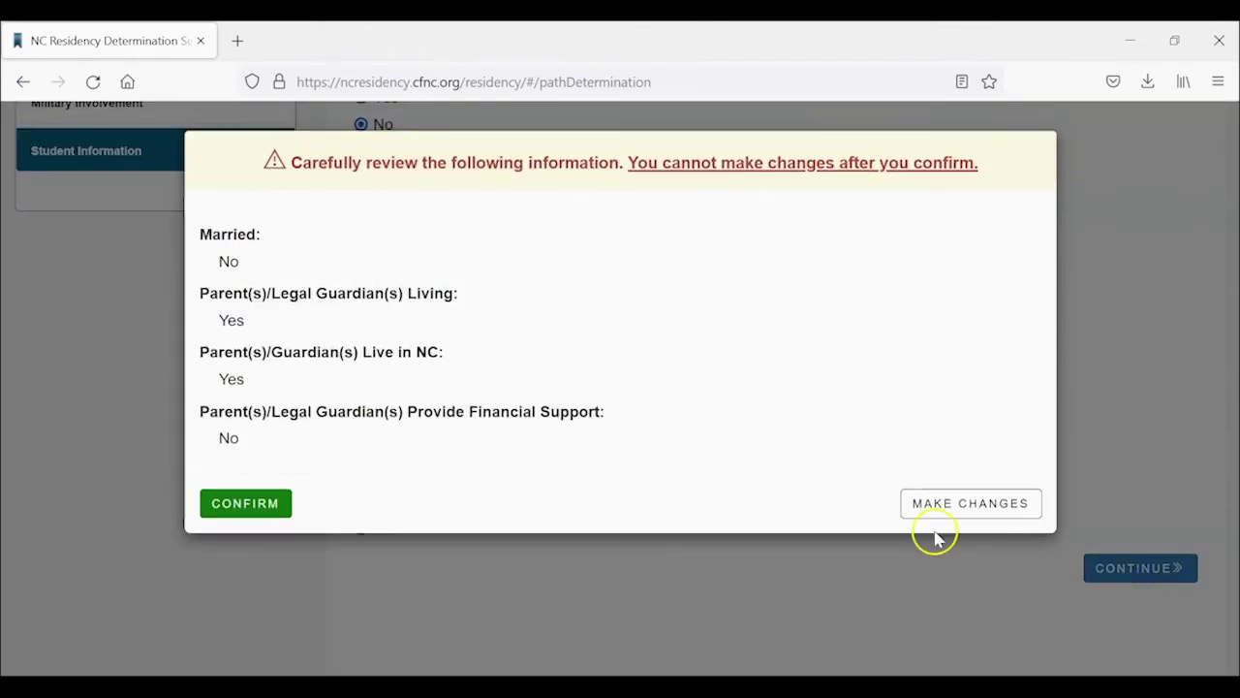
{"action": "left_click", "coordinate": [226, 502]}
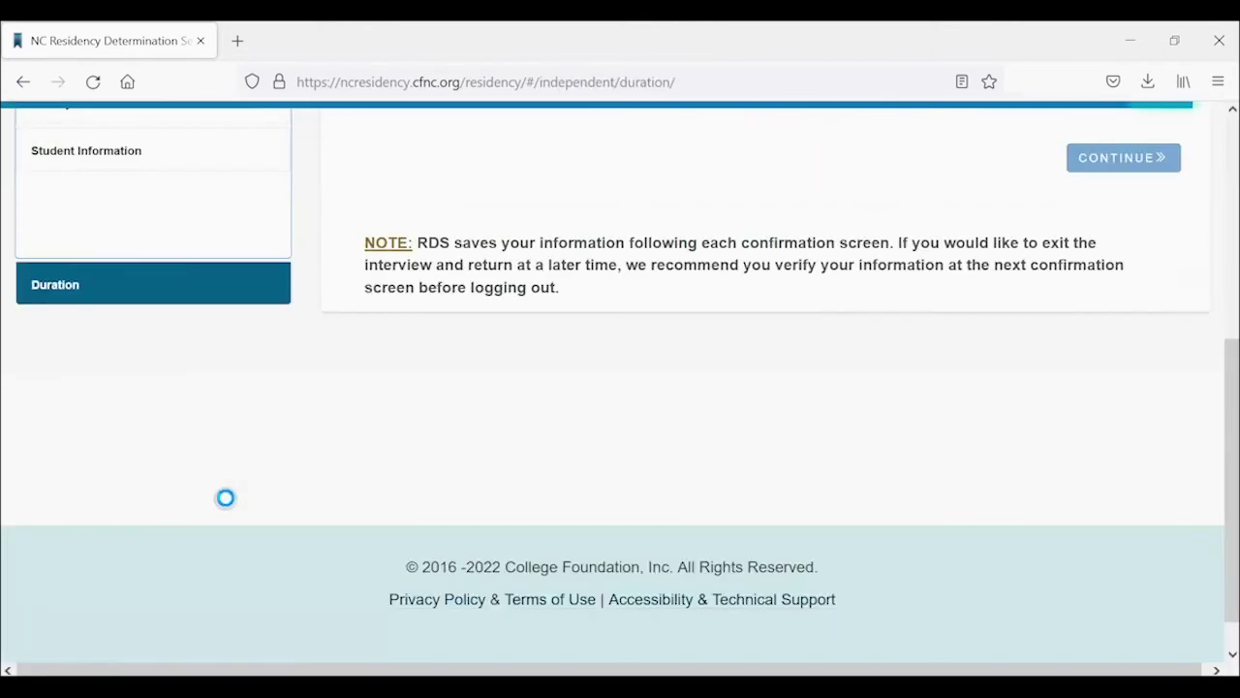
Enter 1971 as the year North Carolina residence began and confirm it.
{"action": "scroll", "coordinate": [576, 429], "scroll_direction": "up", "scroll_amount": 3}
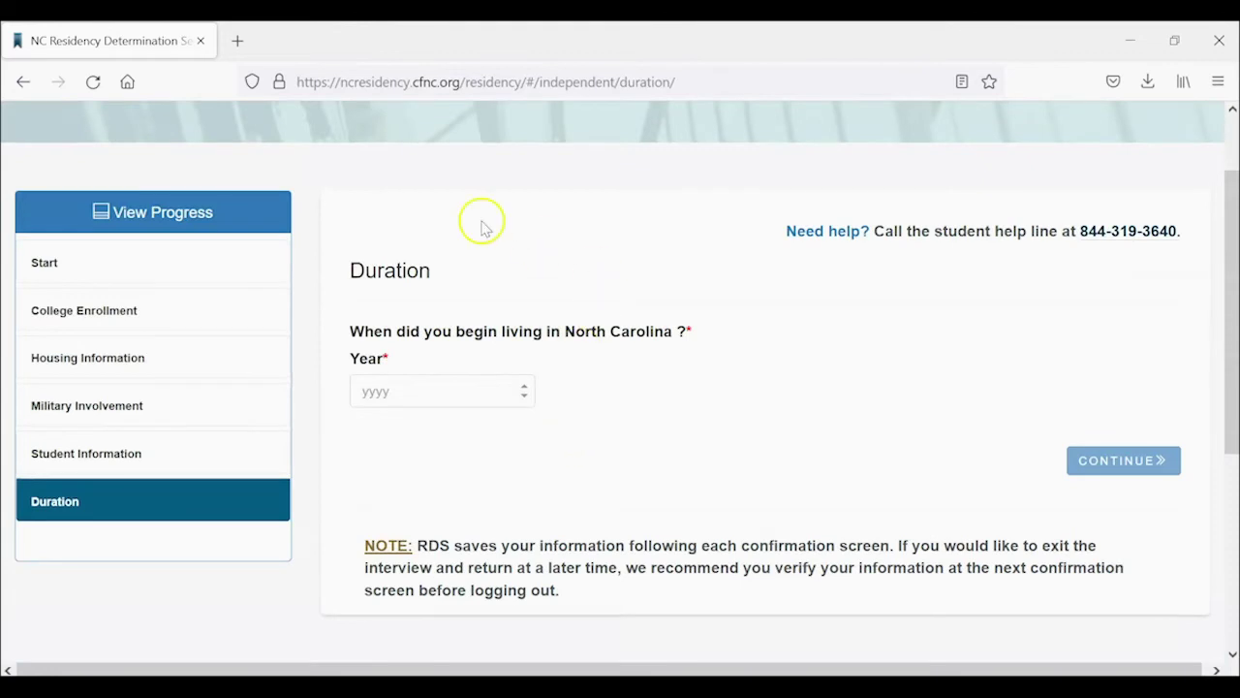
{"action": "left_click", "coordinate": [454, 389]}
{"action": "type", "text": "197"}
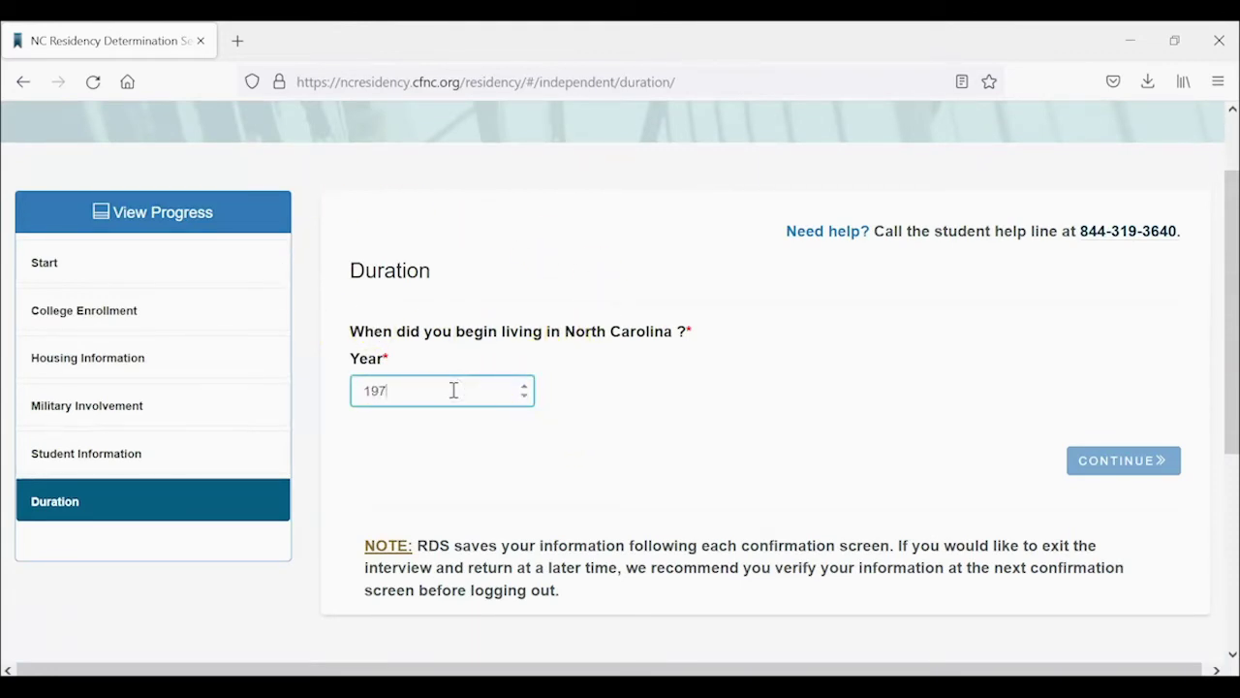
{"action": "type", "text": "1"}
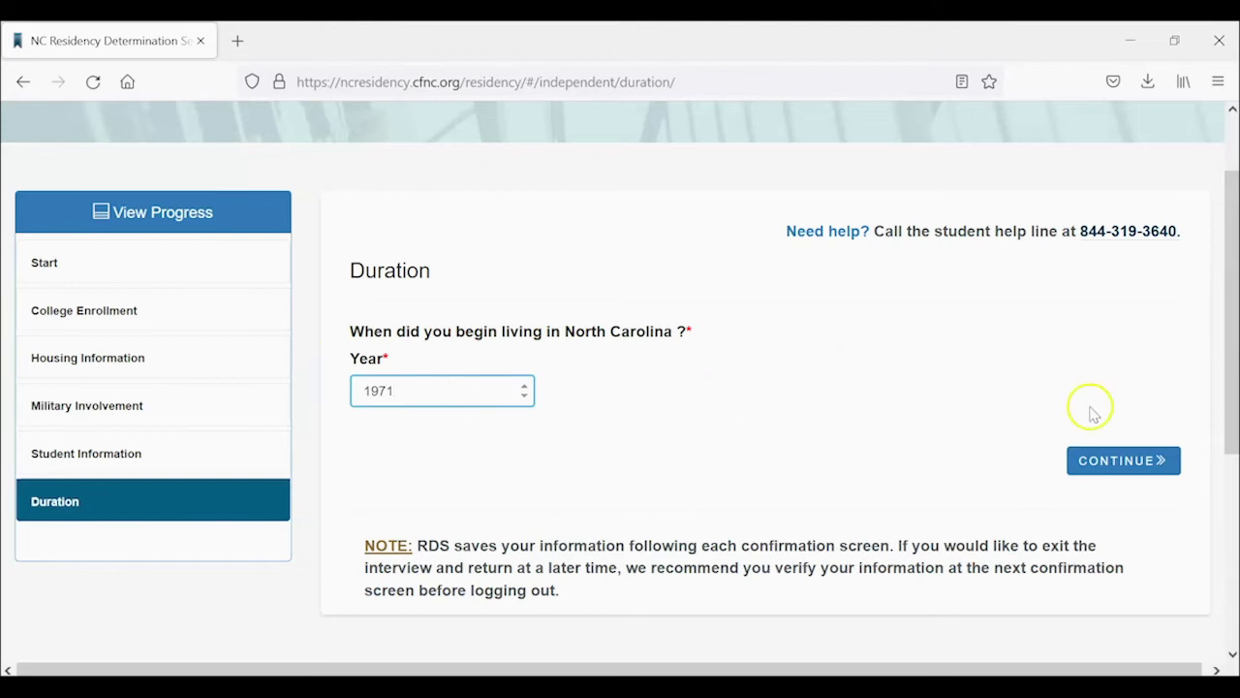
{"action": "left_click", "coordinate": [1097, 459]}
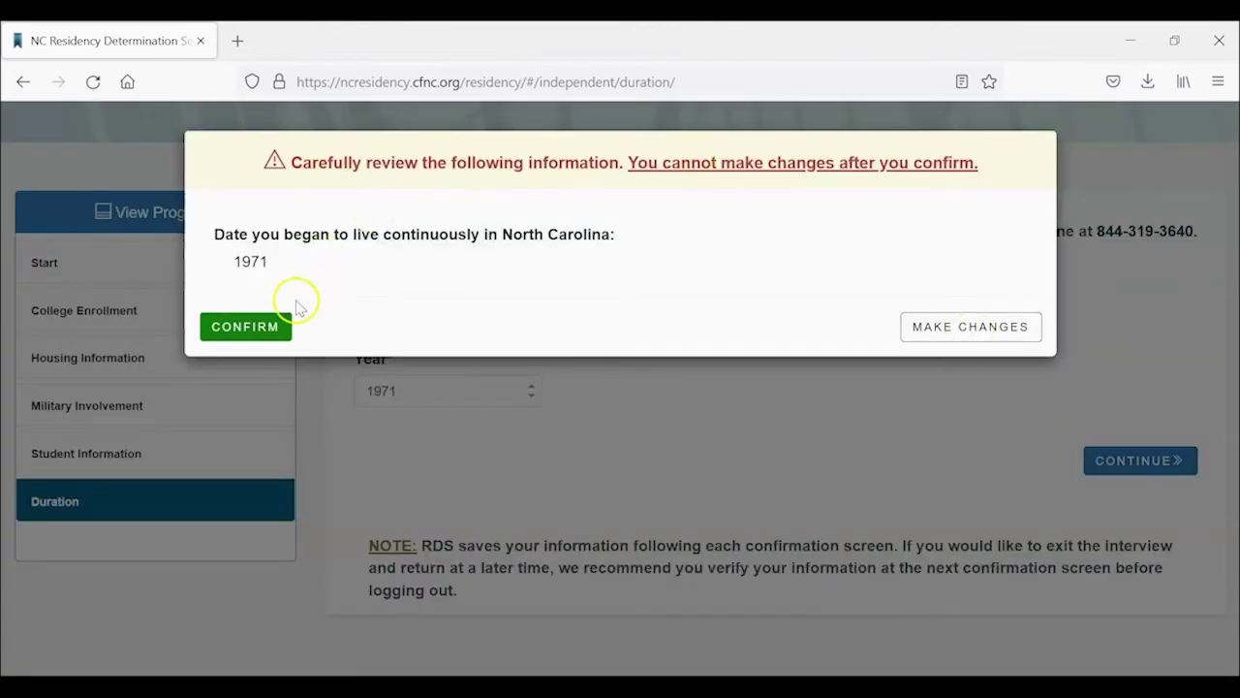
{"action": "left_click", "coordinate": [254, 327]}
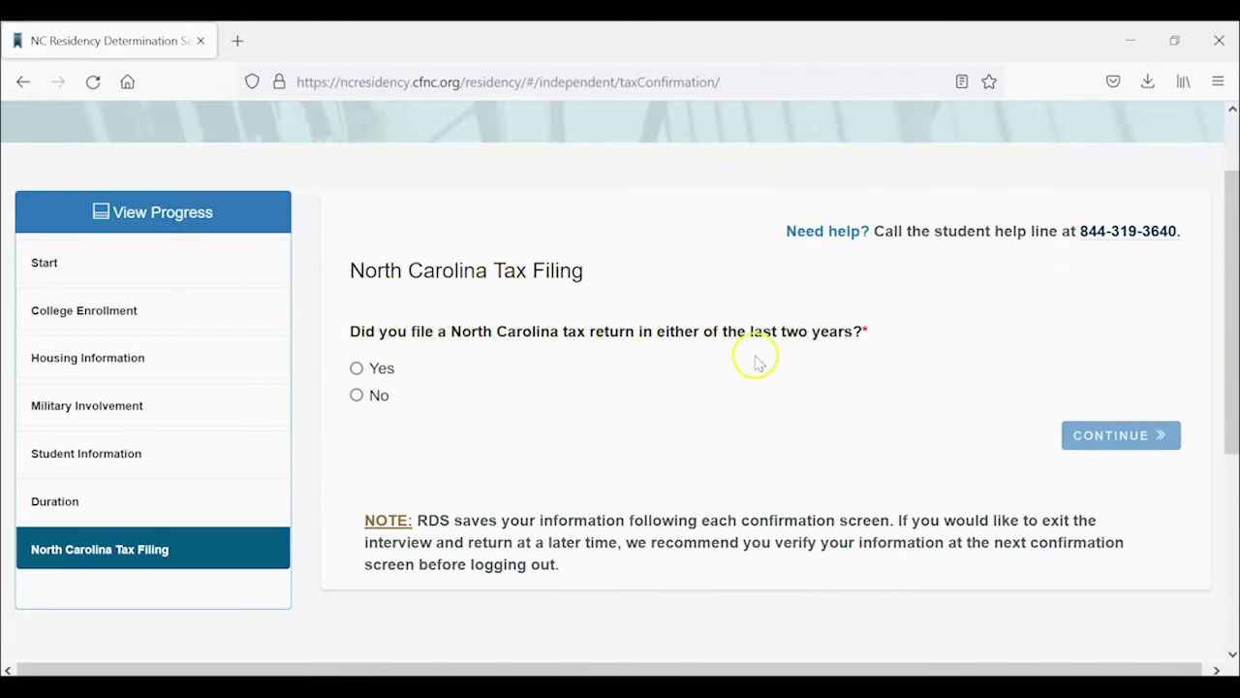
Answer Yes to filing a 2021 NC tax return, No to being a dependent, and confirm.
{"action": "left_click", "coordinate": [382, 368]}
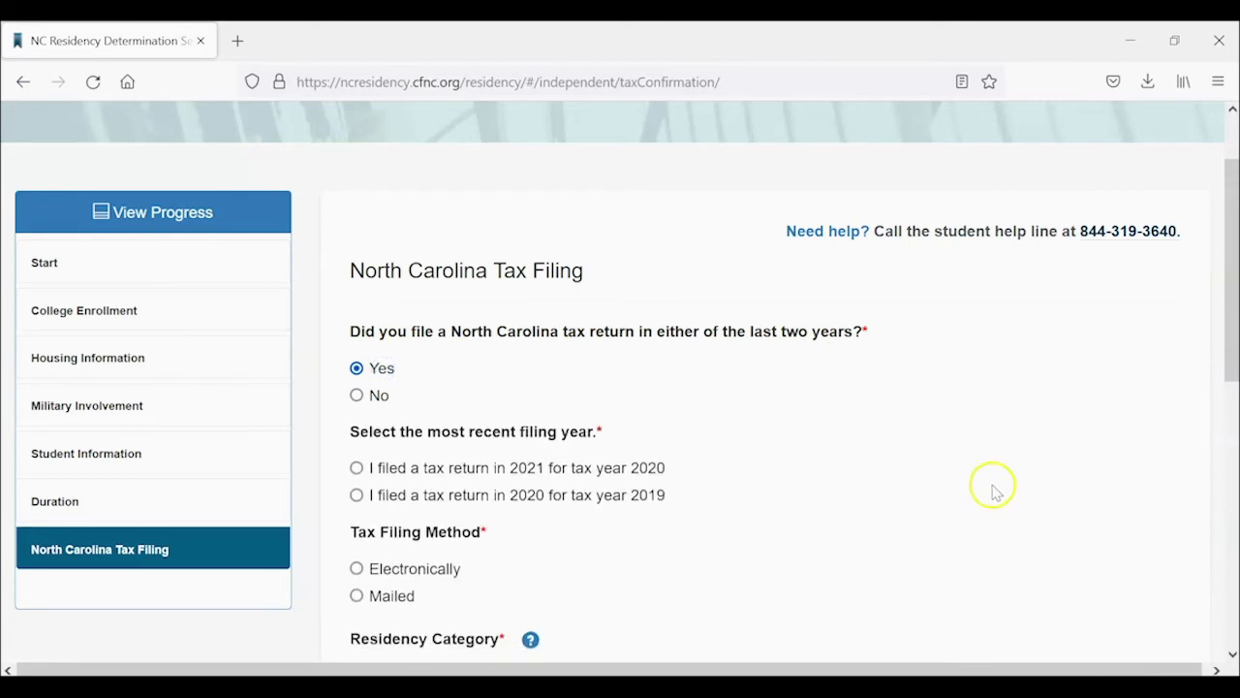
{"action": "scroll", "coordinate": [933, 512], "scroll_direction": "down", "scroll_amount": 4}
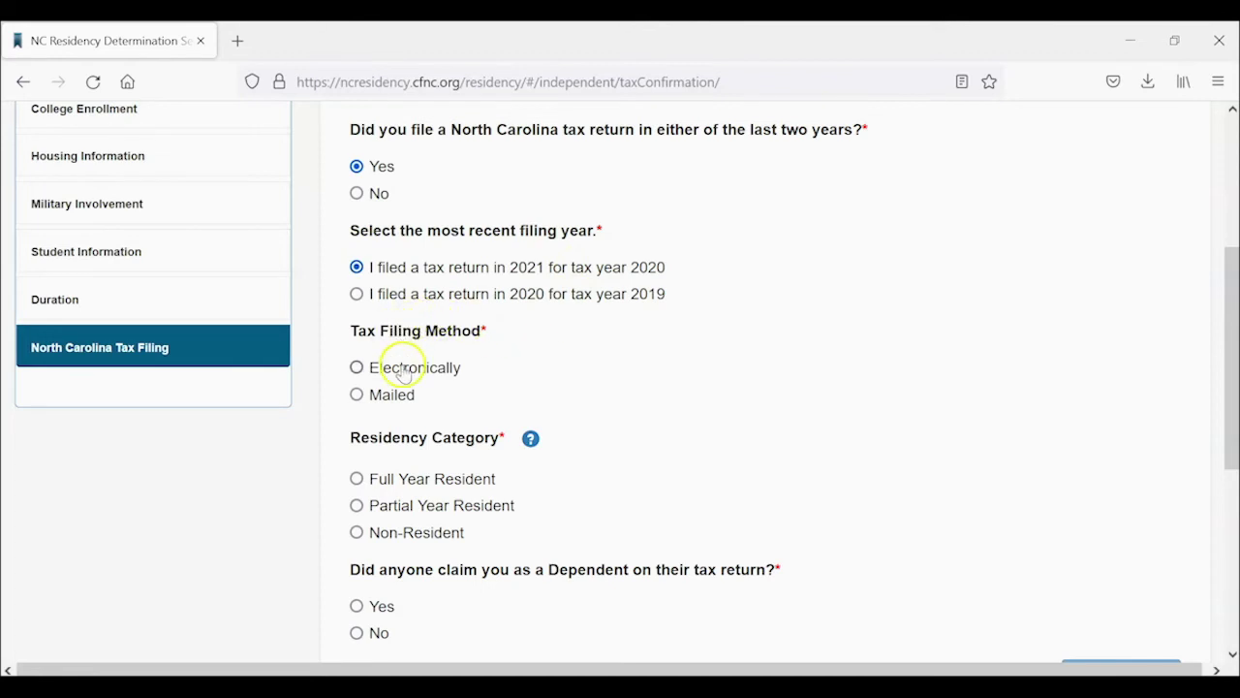
{"action": "scroll", "coordinate": [642, 369], "scroll_direction": "down", "scroll_amount": 3}
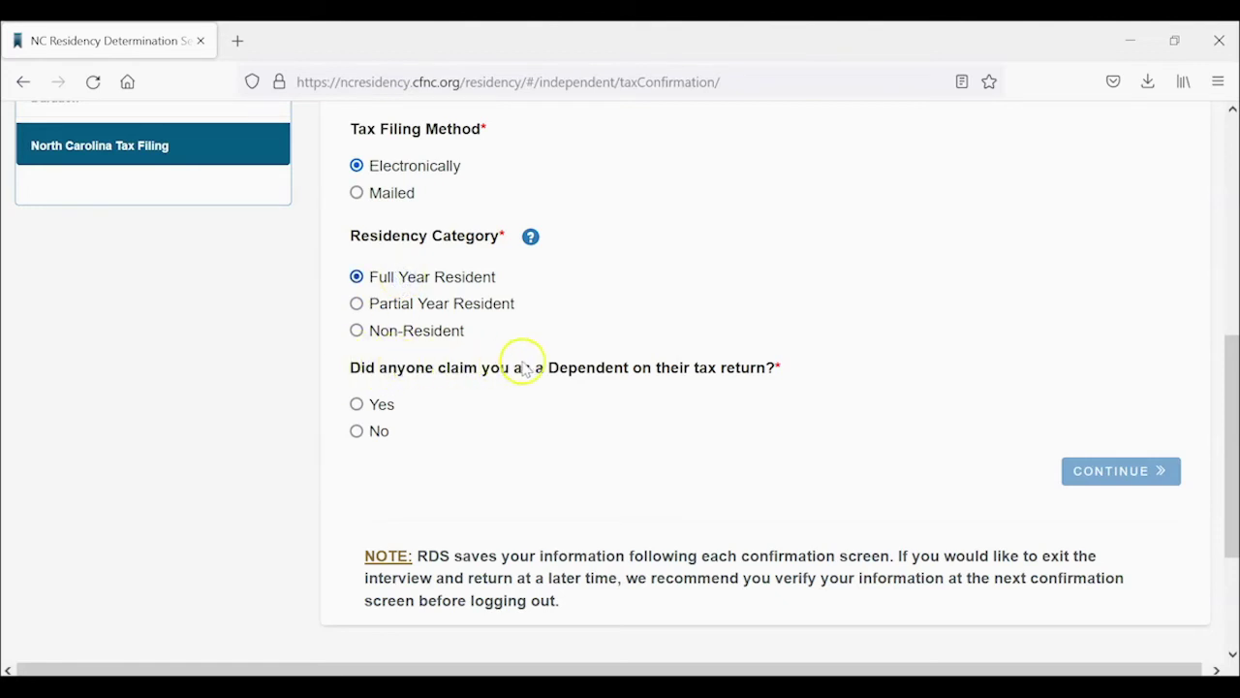
{"action": "left_click", "coordinate": [372, 435]}
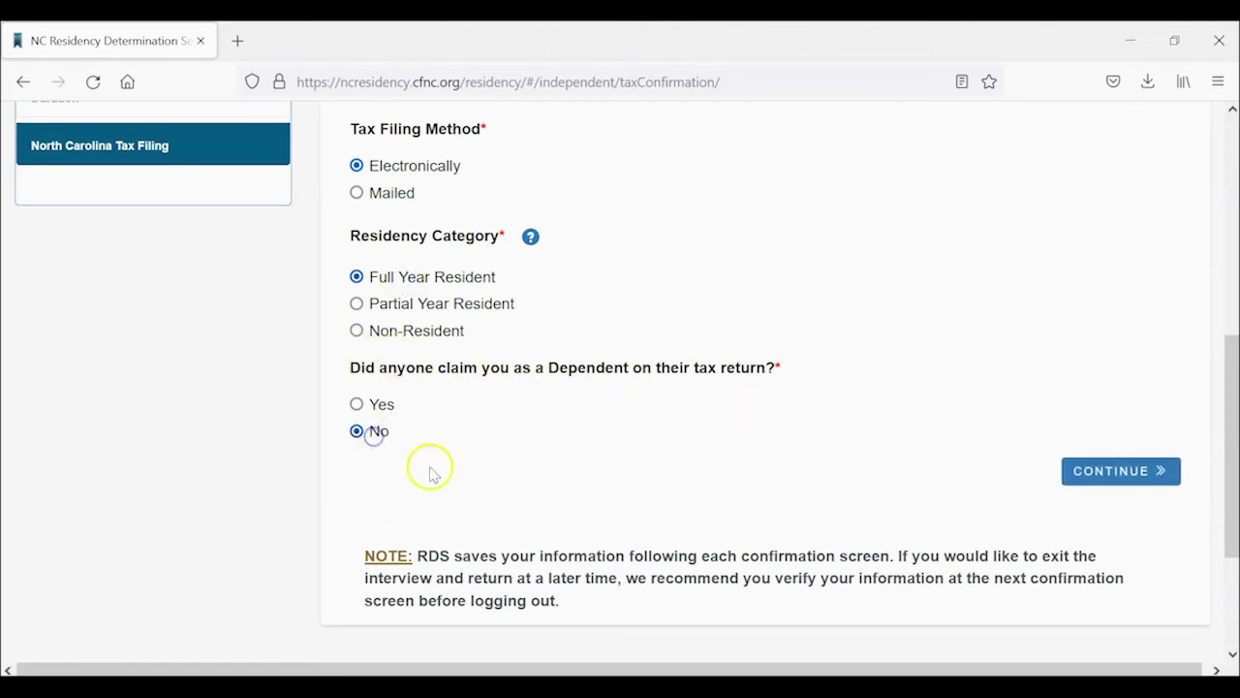
{"action": "left_click", "coordinate": [1115, 470]}
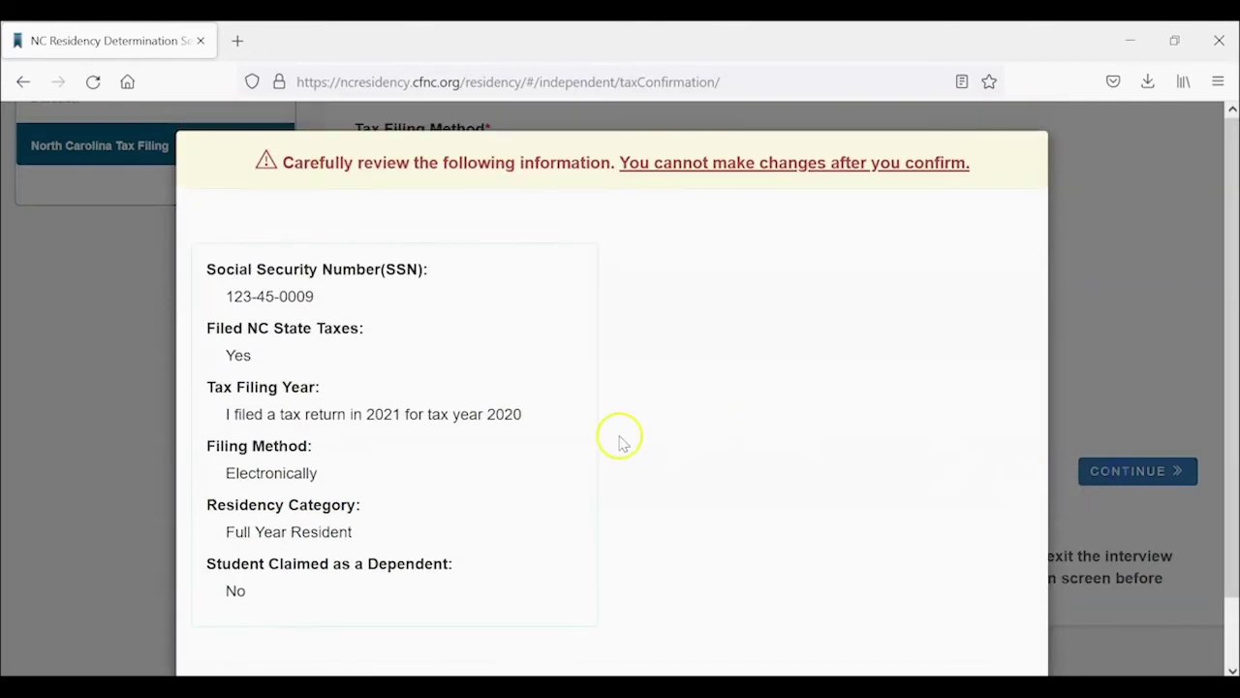
{"action": "scroll", "coordinate": [542, 451], "scroll_direction": "down", "scroll_amount": 1}
{"action": "left_click", "coordinate": [267, 615]}
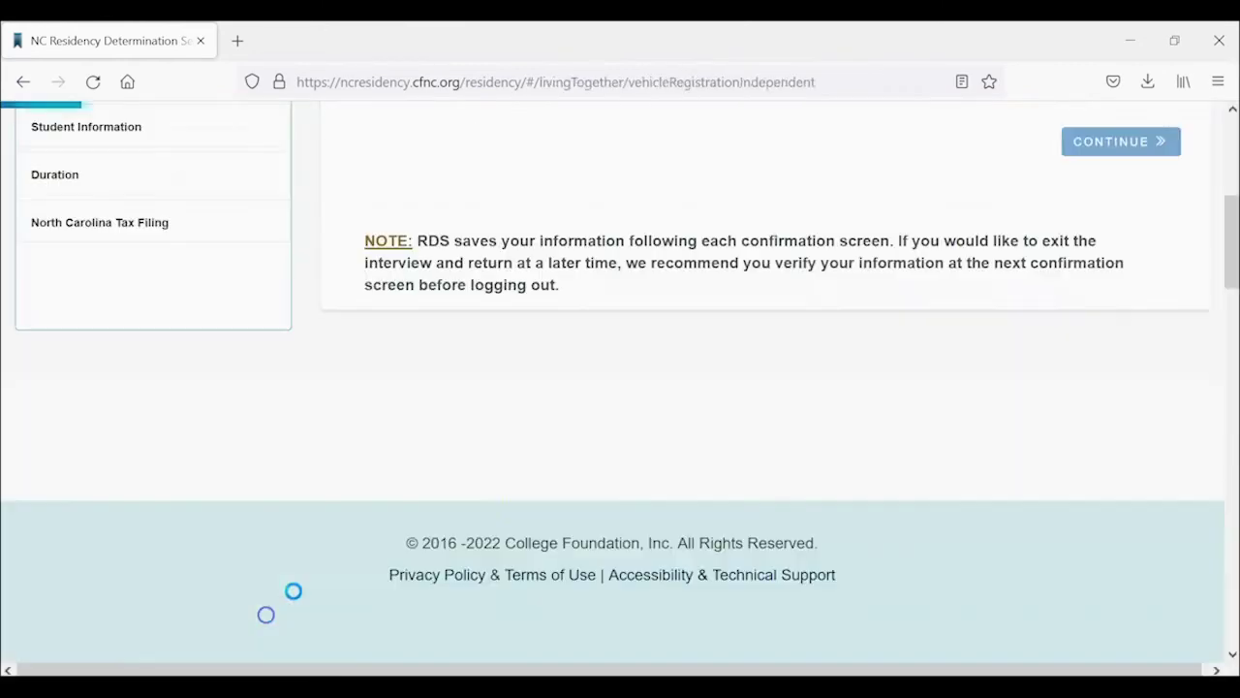
Answer Yes to registered vehicles and choose North Carolina as the registration state.
{"action": "scroll", "coordinate": [727, 361], "scroll_direction": "up", "scroll_amount": 4}
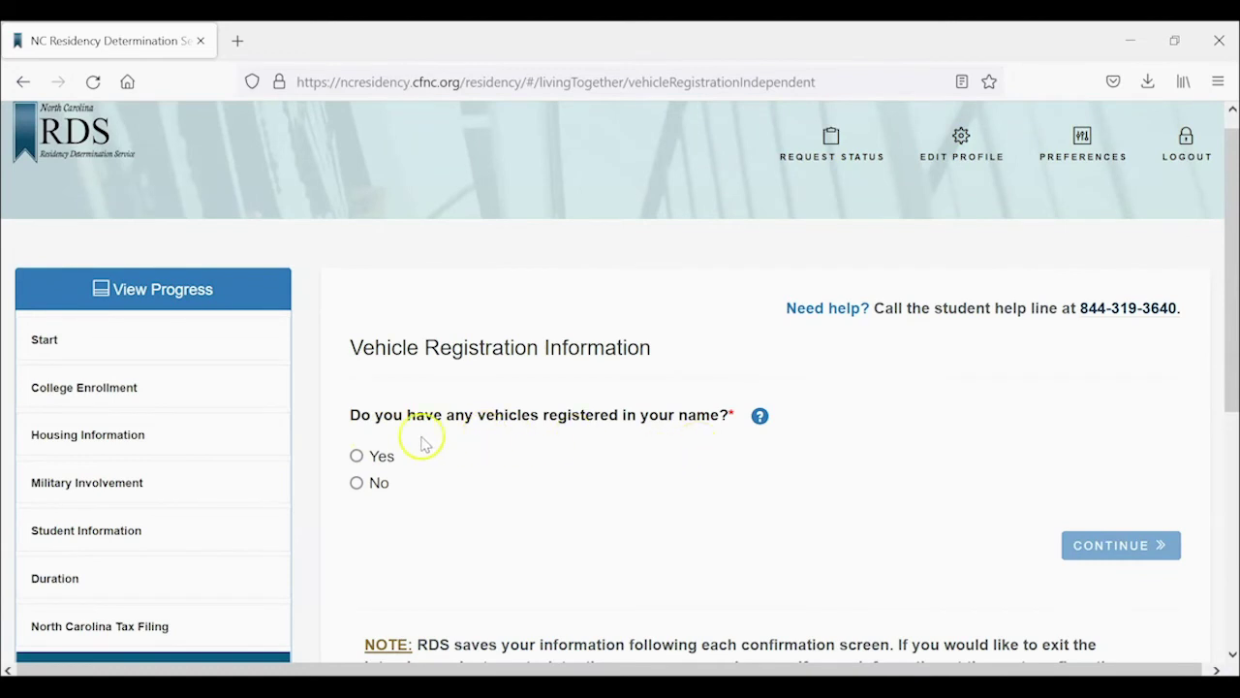
{"action": "left_click", "coordinate": [379, 455]}
{"action": "scroll", "coordinate": [704, 466], "scroll_direction": "down", "scroll_amount": 3}
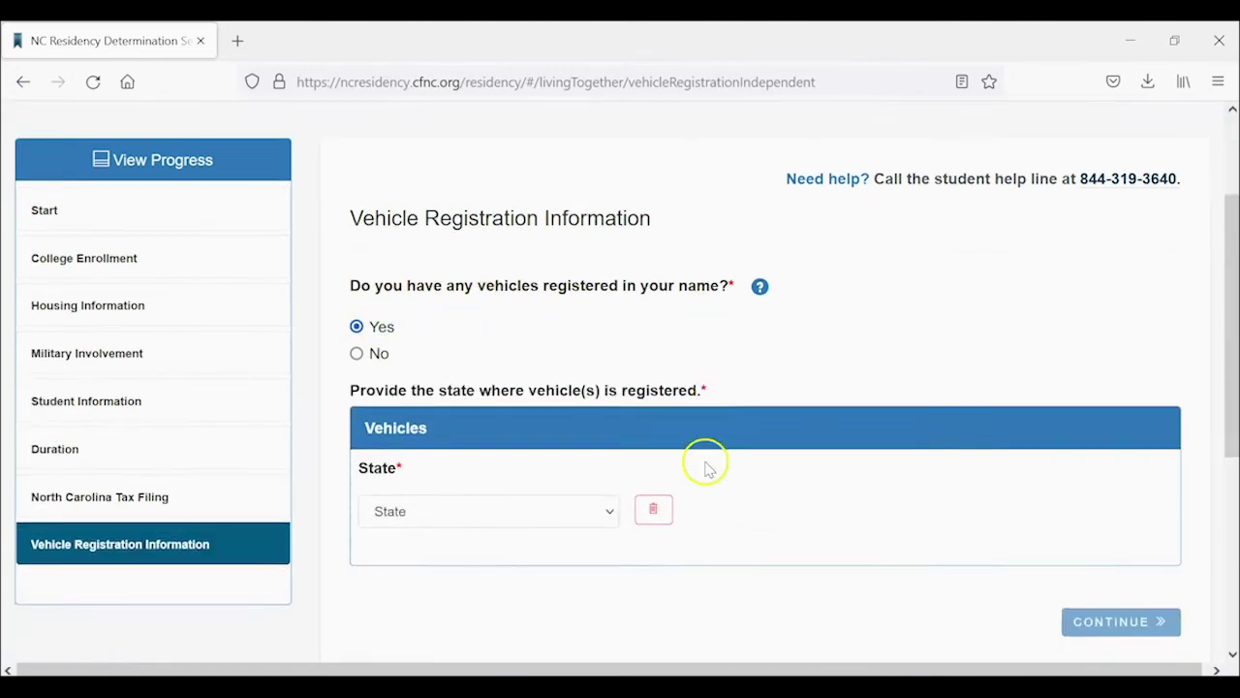
{"action": "left_click", "coordinate": [582, 339]}
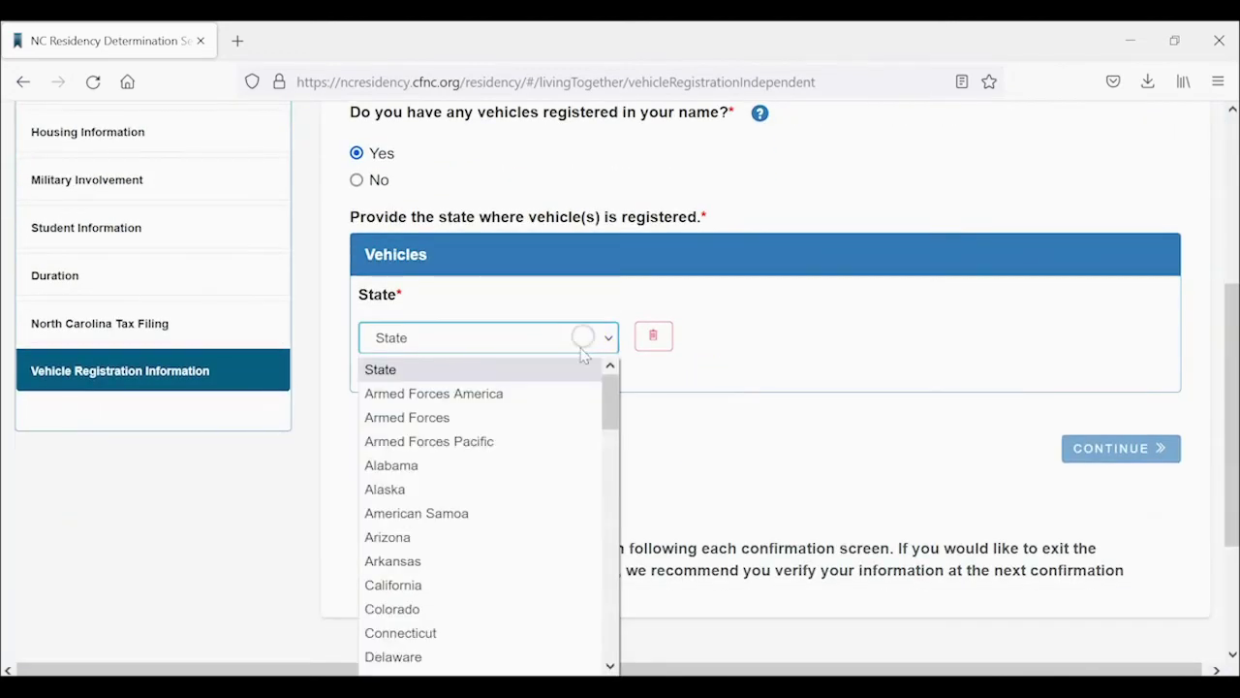
{"action": "scroll", "coordinate": [566, 517], "scroll_direction": "down", "scroll_amount": 15}
{"action": "scroll", "coordinate": [566, 517], "scroll_direction": "up", "scroll_amount": 2}
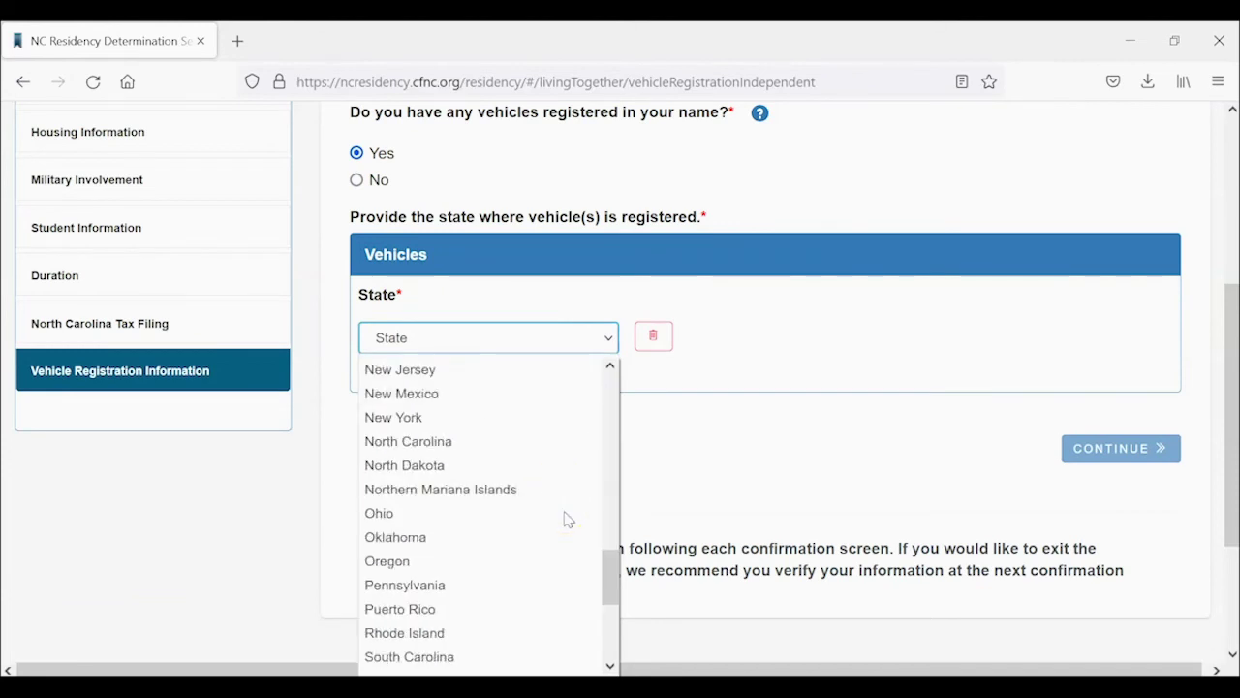
{"action": "left_click", "coordinate": [537, 438]}
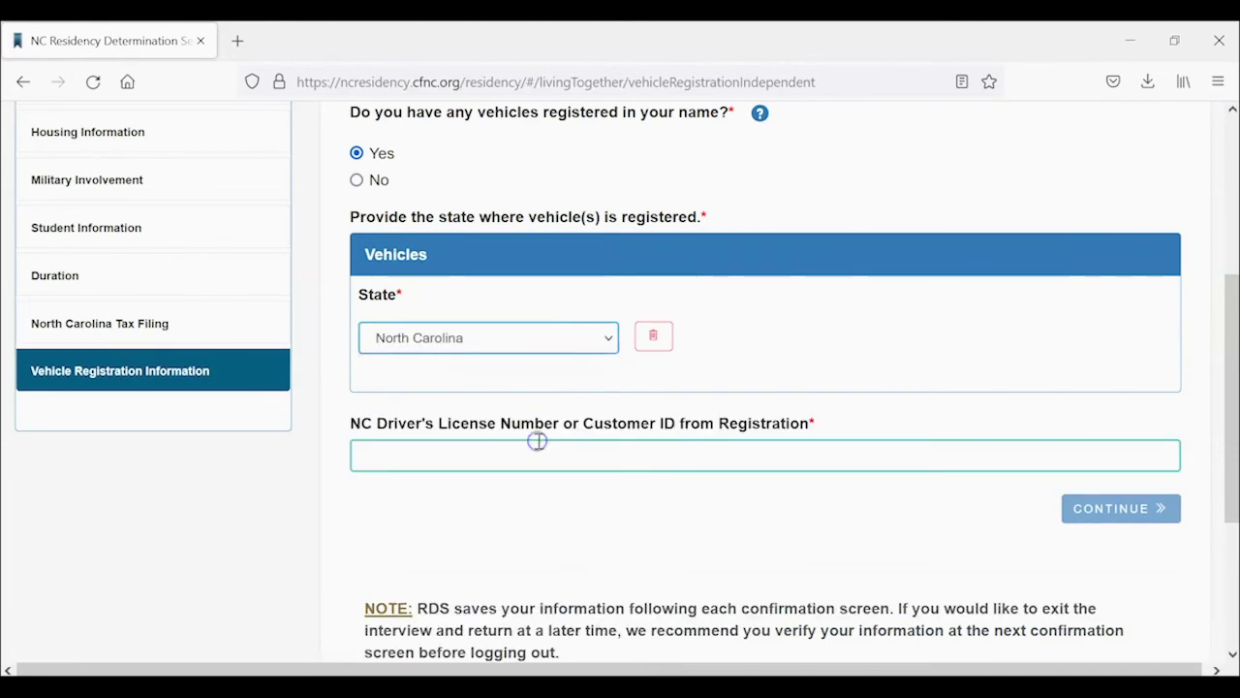
Enter the driver's license number, then submit and confirm the vehicle details.
{"action": "left_click", "coordinate": [738, 462]}
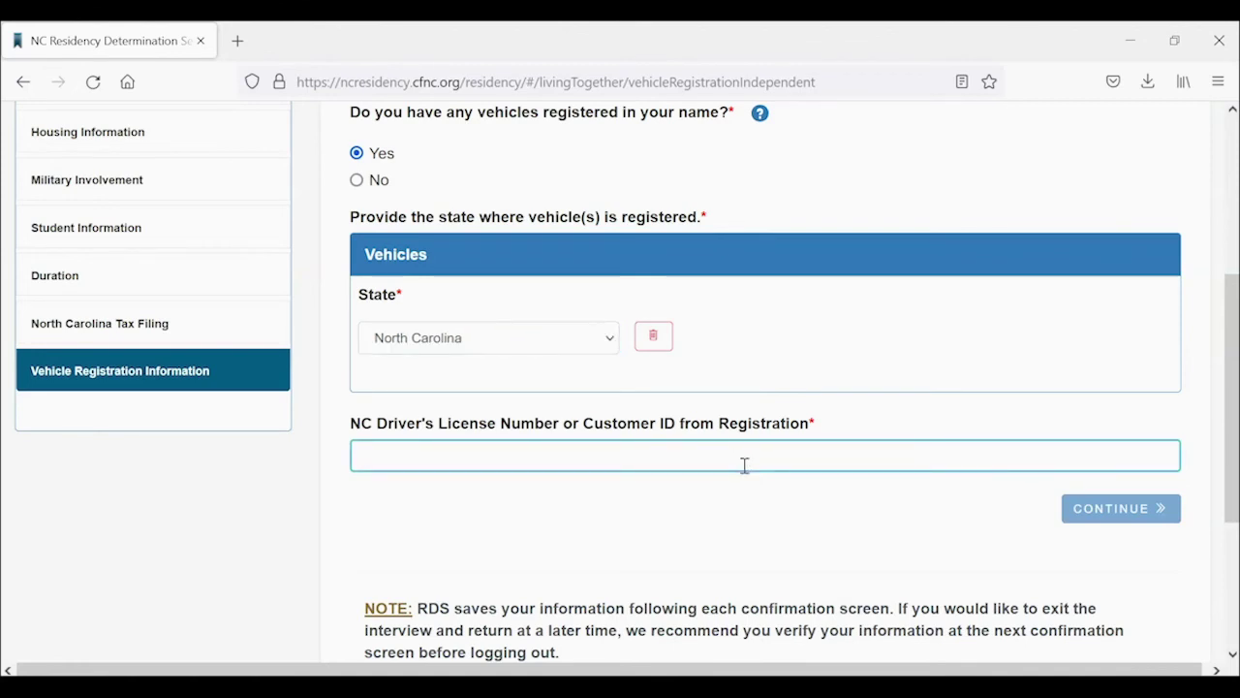
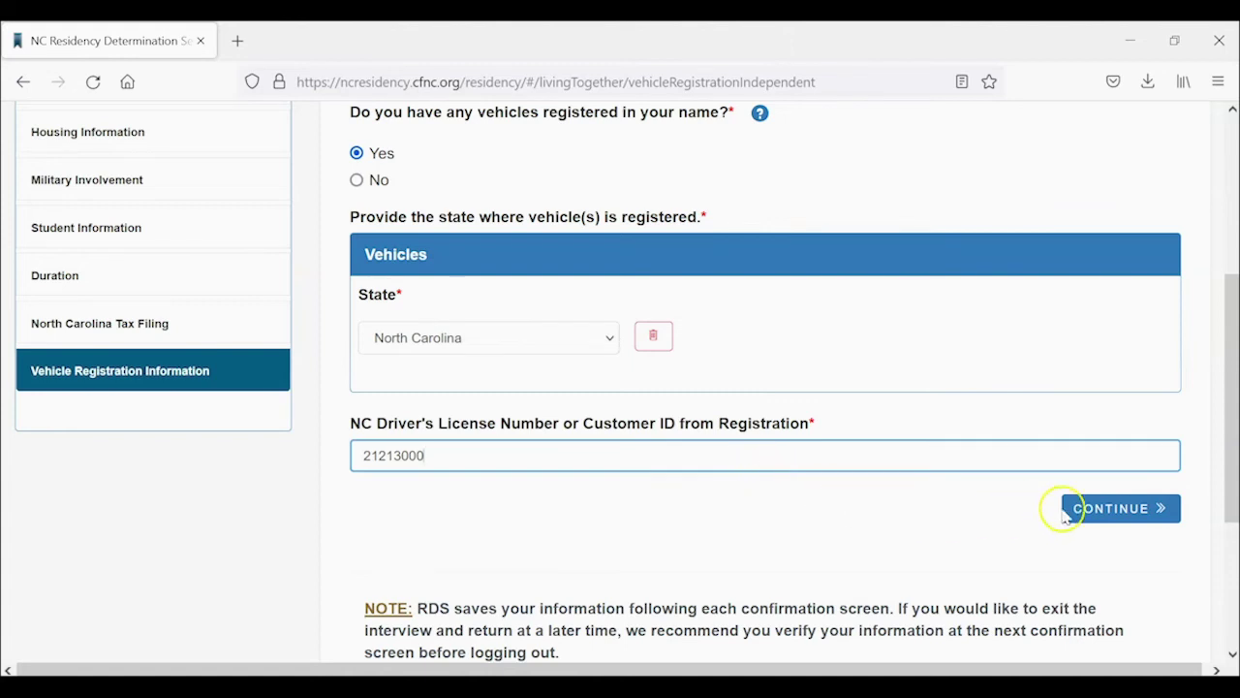
{"action": "left_click", "coordinate": [1107, 511]}
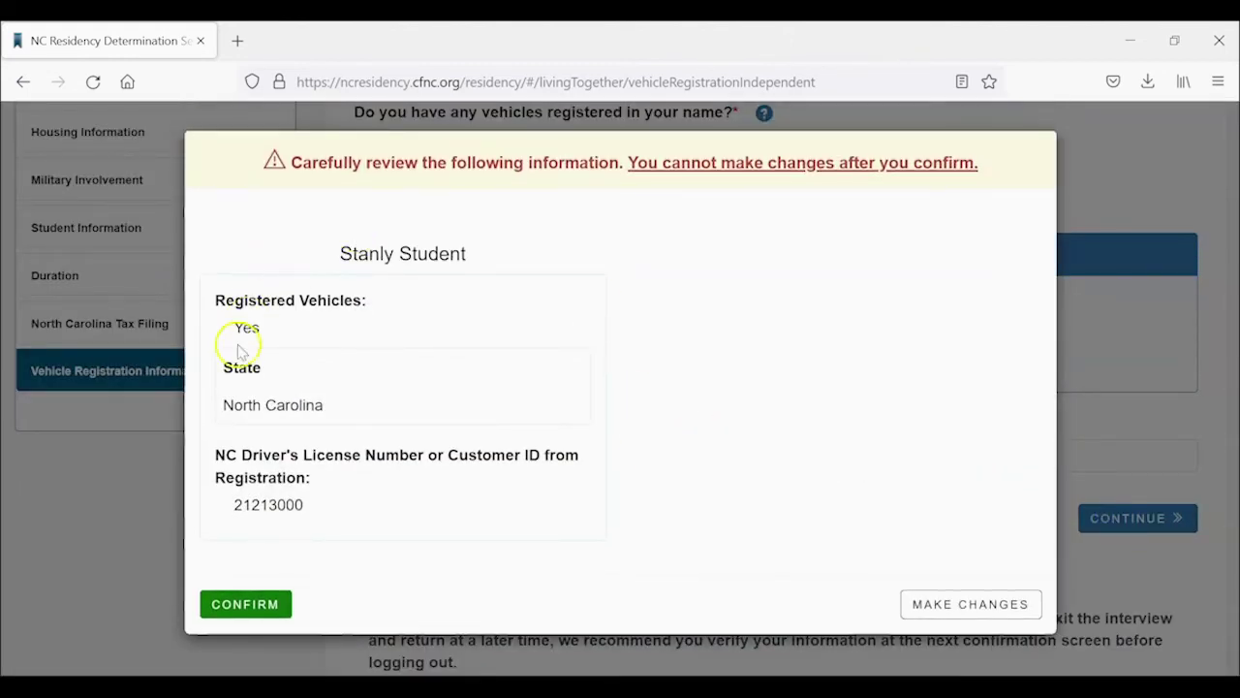
{"action": "left_click", "coordinate": [233, 604]}
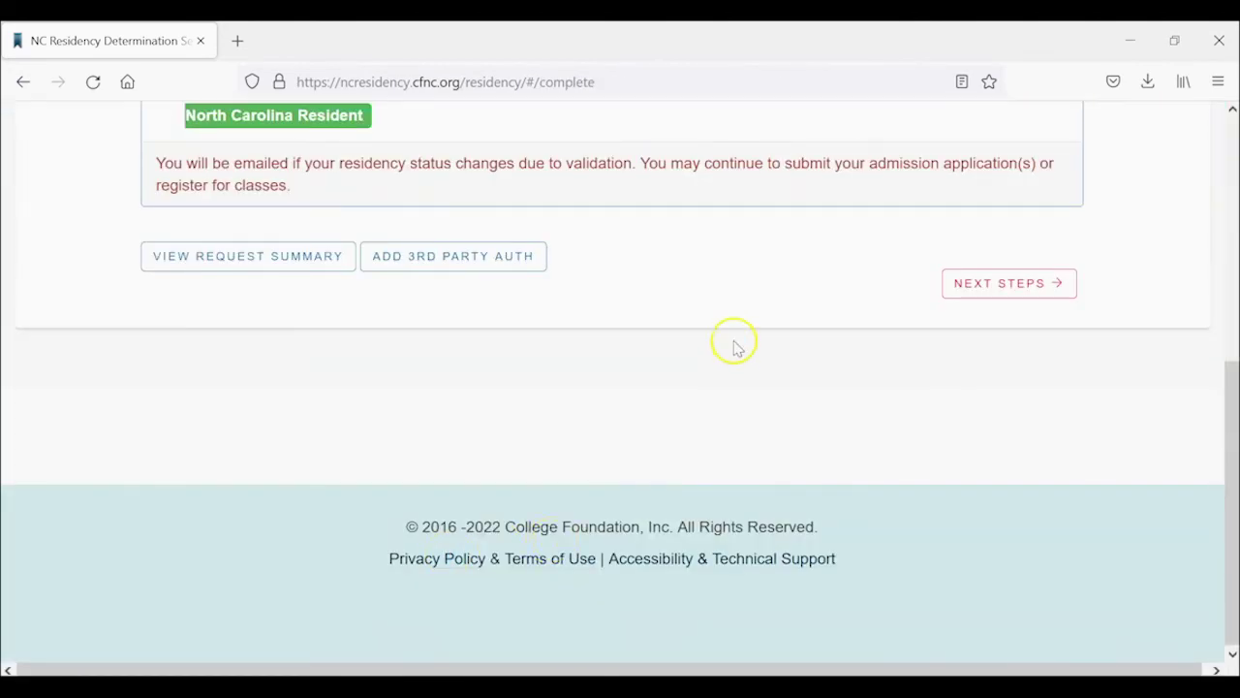
{"action": "scroll", "coordinate": [733, 346], "scroll_direction": "up", "scroll_amount": 3}
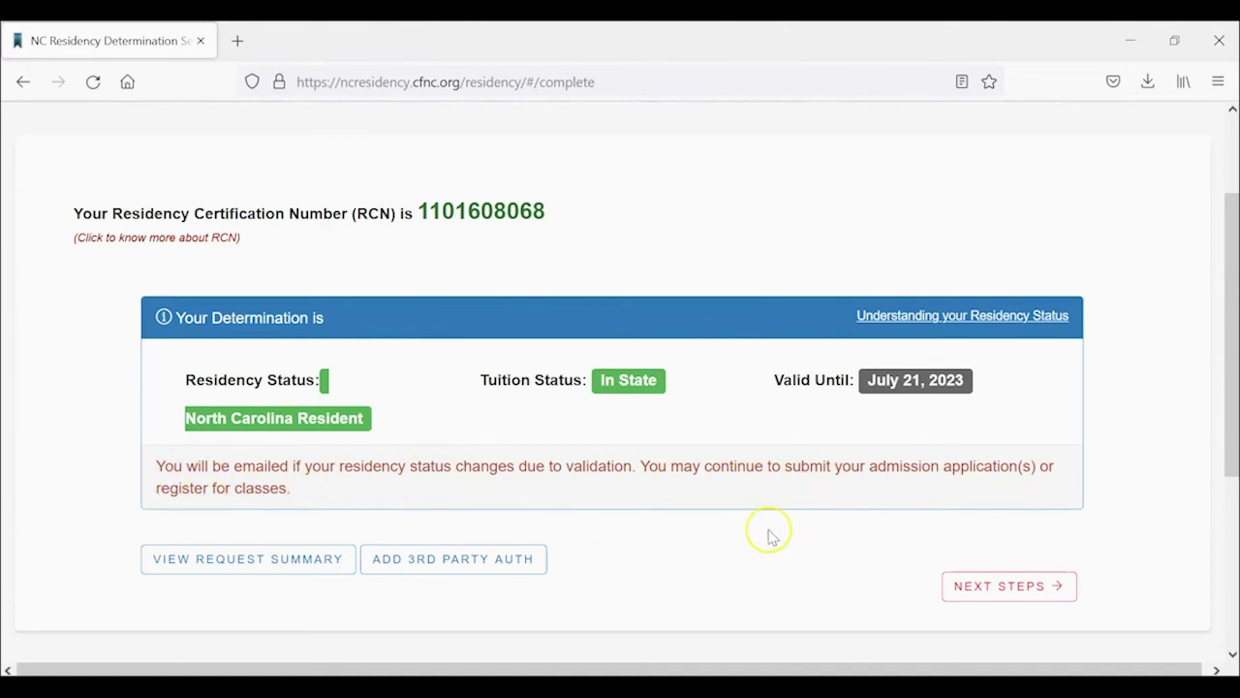
{"action": "scroll", "coordinate": [770, 536], "scroll_direction": "down", "scroll_amount": 2}
{"action": "scroll", "coordinate": [771, 536], "scroll_direction": "up", "scroll_amount": 2}
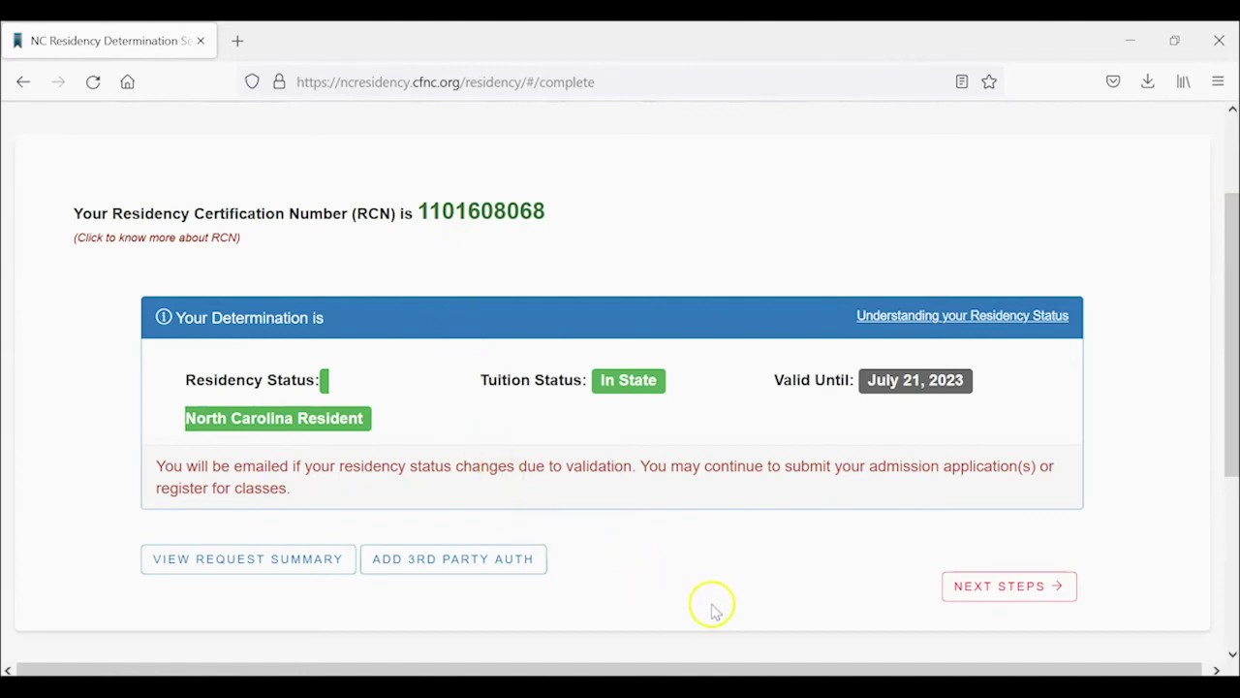
Leave the results via Next Steps and Exit, declining to add an Authorized Party.
{"action": "left_click", "coordinate": [953, 586]}
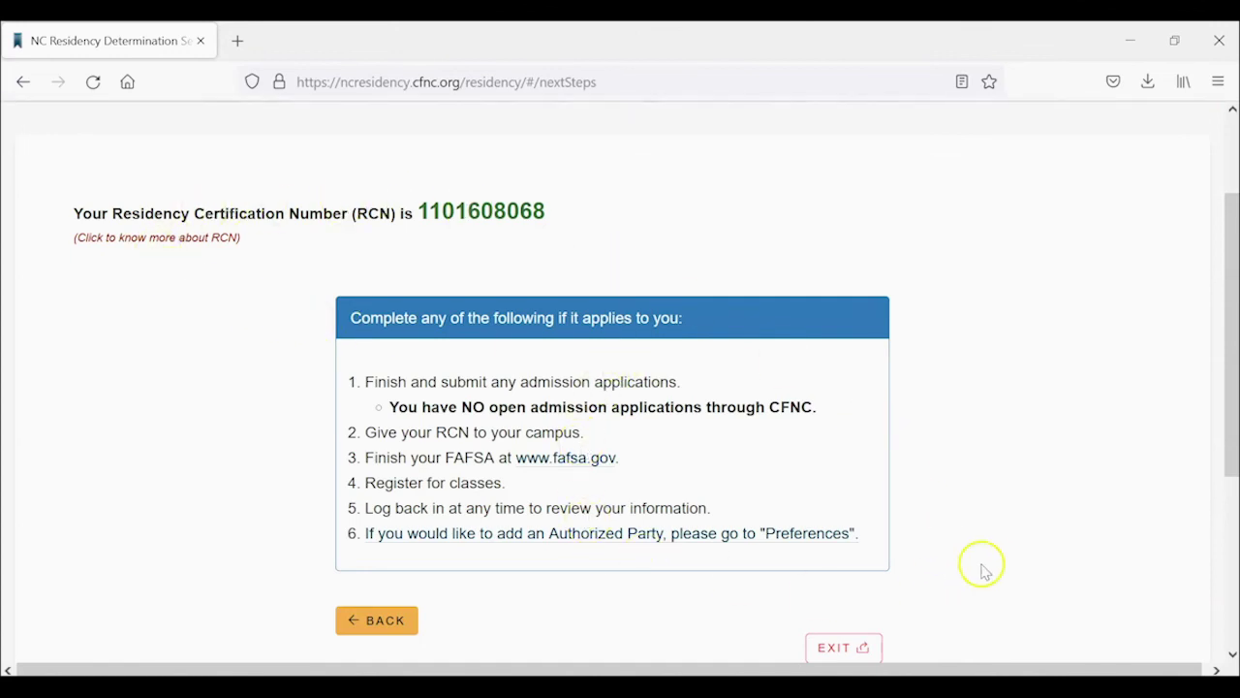
{"action": "scroll", "coordinate": [988, 566], "scroll_direction": "down", "scroll_amount": 1}
{"action": "left_click", "coordinate": [837, 548]}
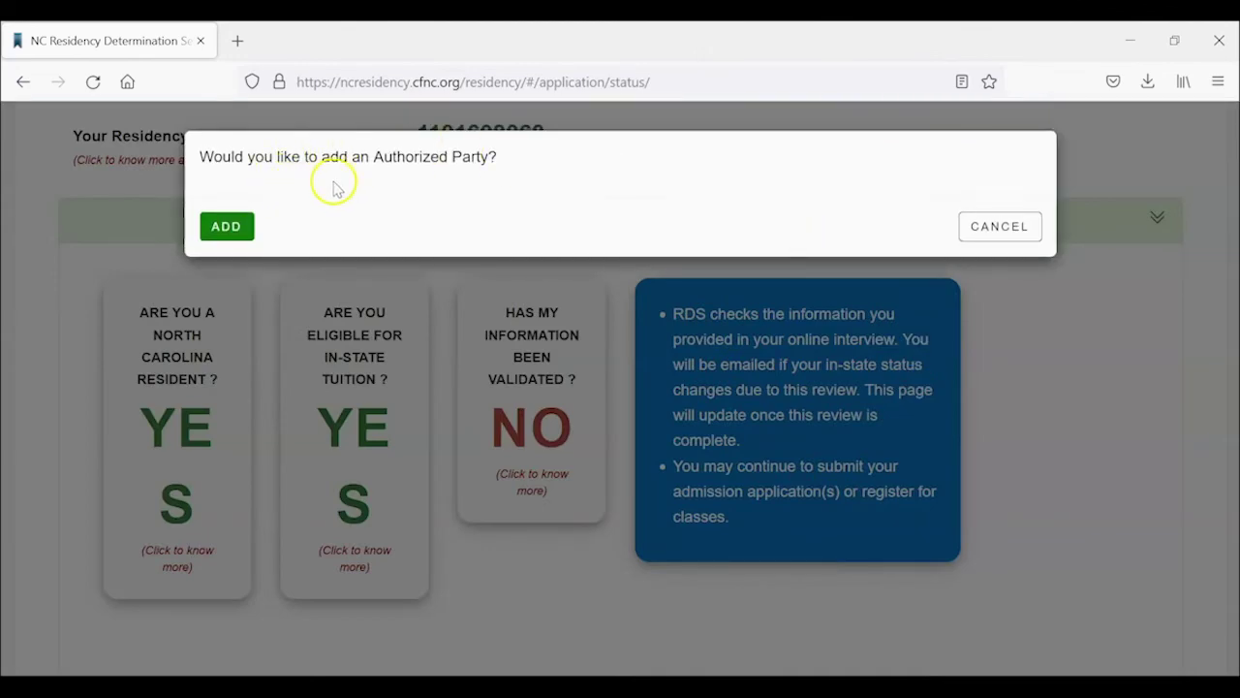
{"action": "left_click", "coordinate": [982, 228]}
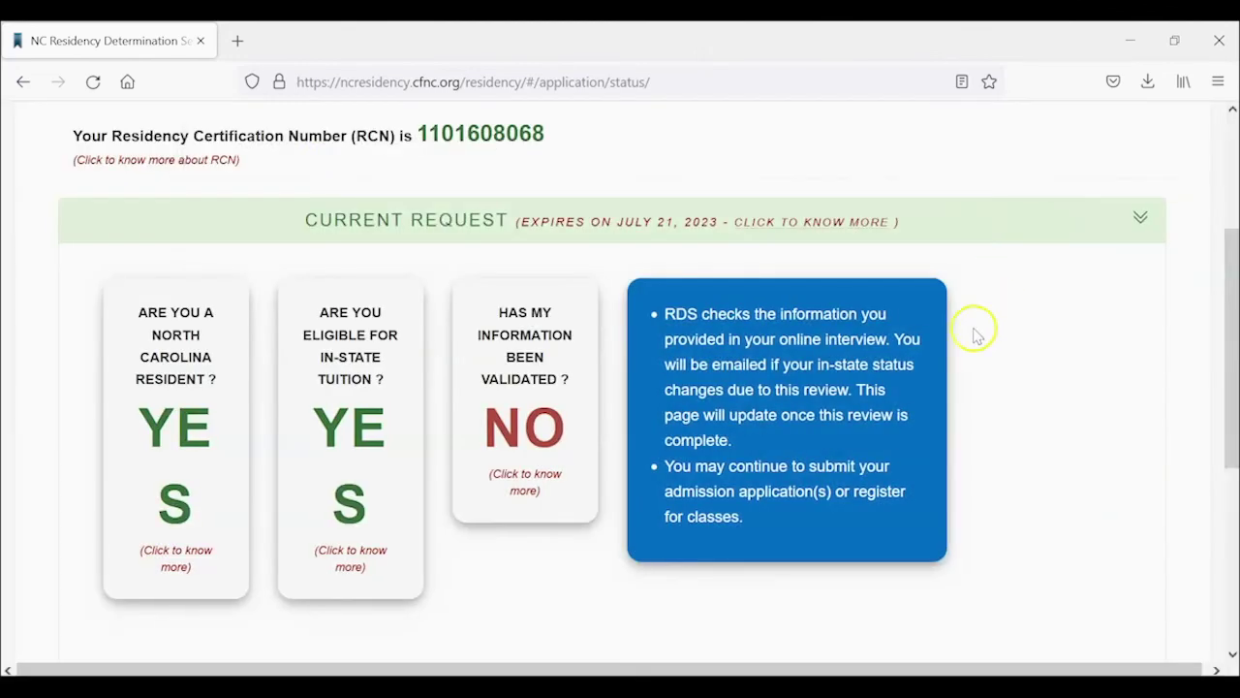
Review the Request Status page and log out of the residency service.
{"action": "scroll", "coordinate": [55, 300], "scroll_direction": "up", "scroll_amount": 5}
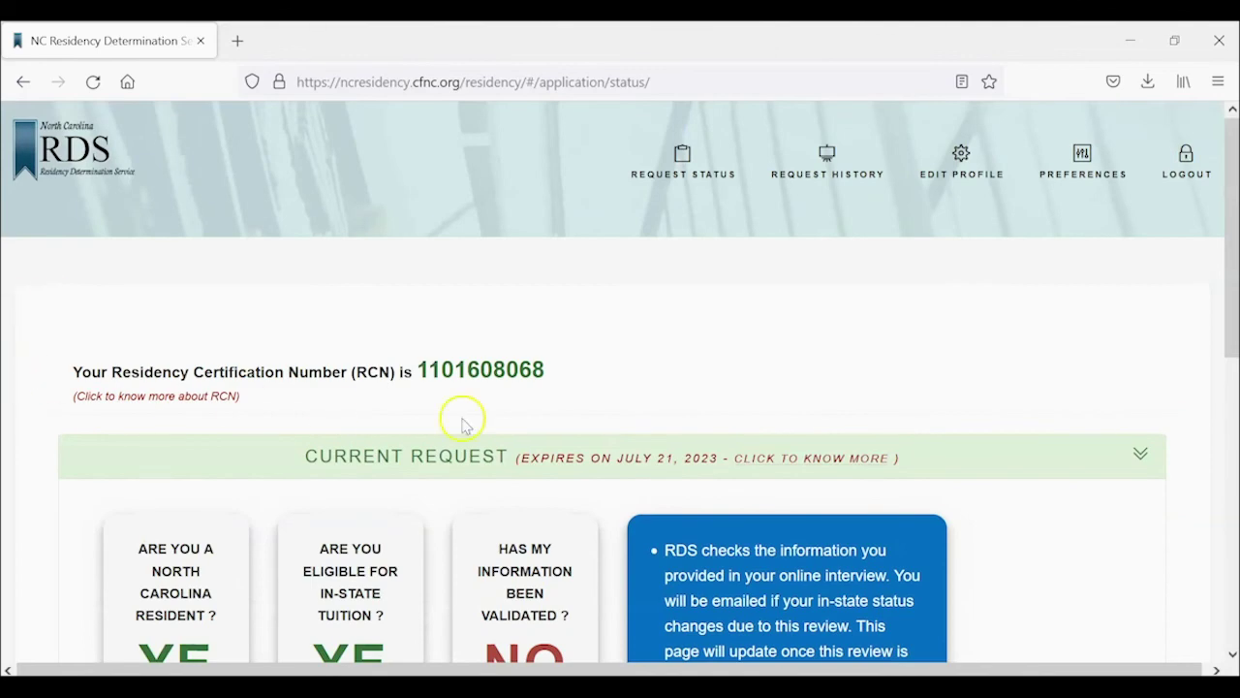
{"action": "scroll", "coordinate": [975, 417], "scroll_direction": "down", "scroll_amount": 3}
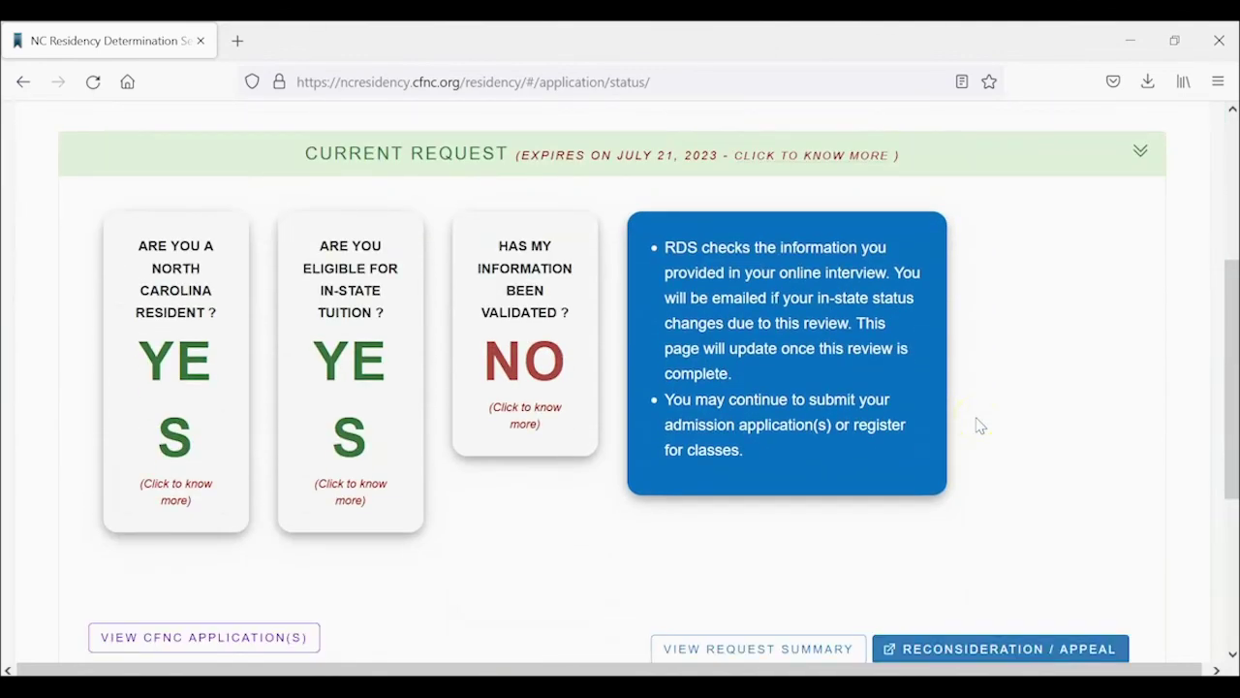
{"action": "scroll", "coordinate": [980, 426], "scroll_direction": "down", "scroll_amount": 3}
{"action": "scroll", "coordinate": [980, 427], "scroll_direction": "up", "scroll_amount": 6}
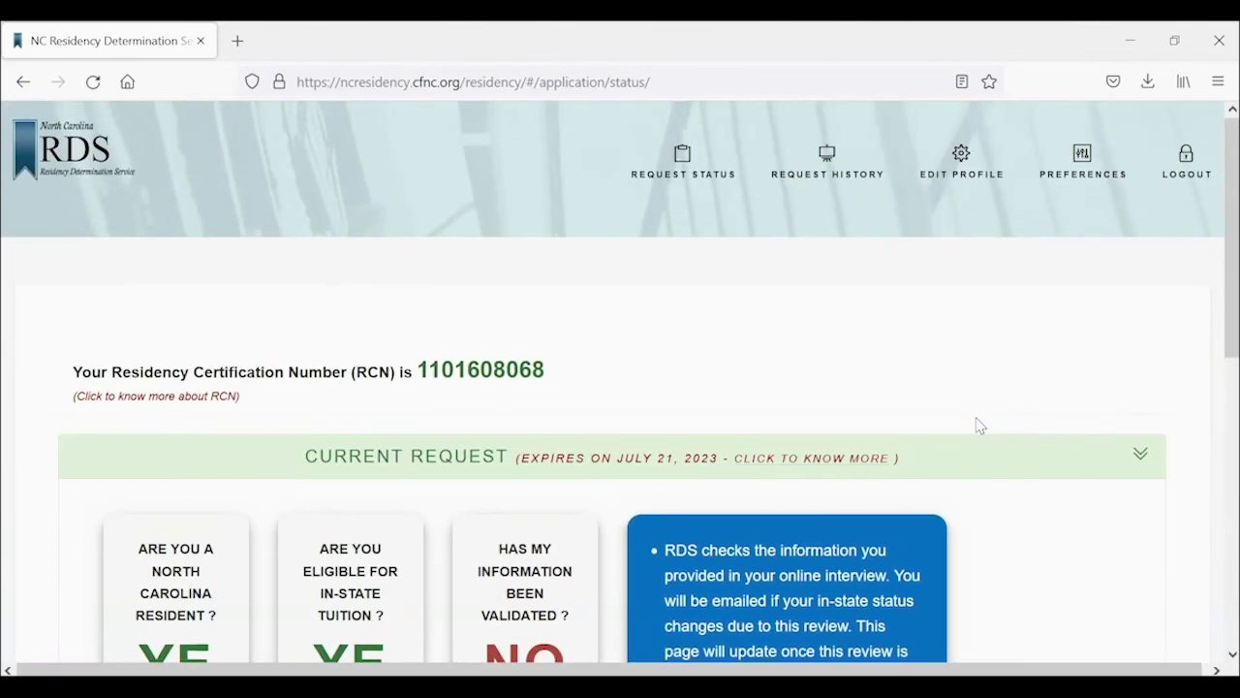
{"action": "left_click", "coordinate": [1190, 169]}
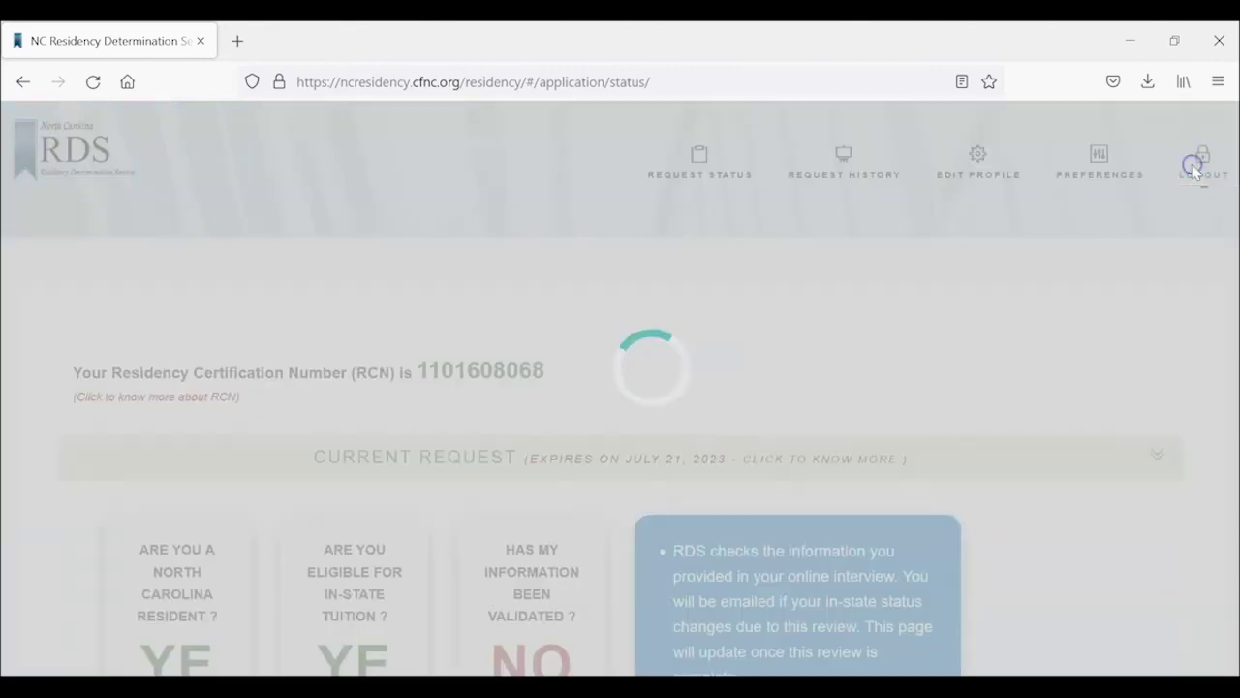